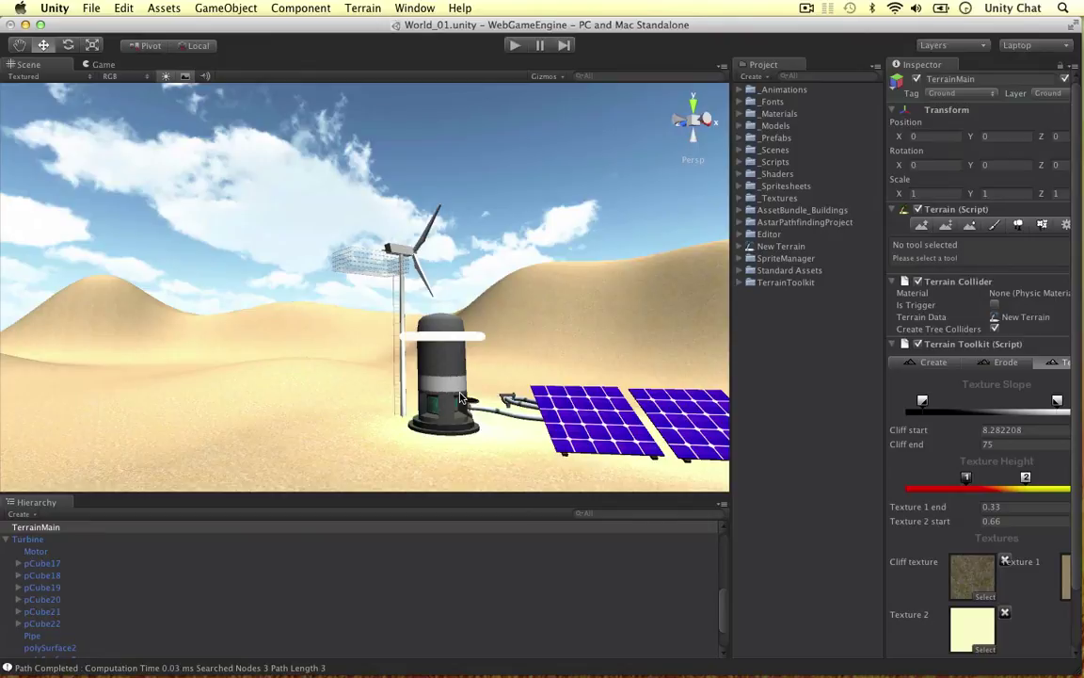
Lower the ring down the pole, narrow it along X, and nudge it sideways.
right_click_drag(461, 397, 514, 319)
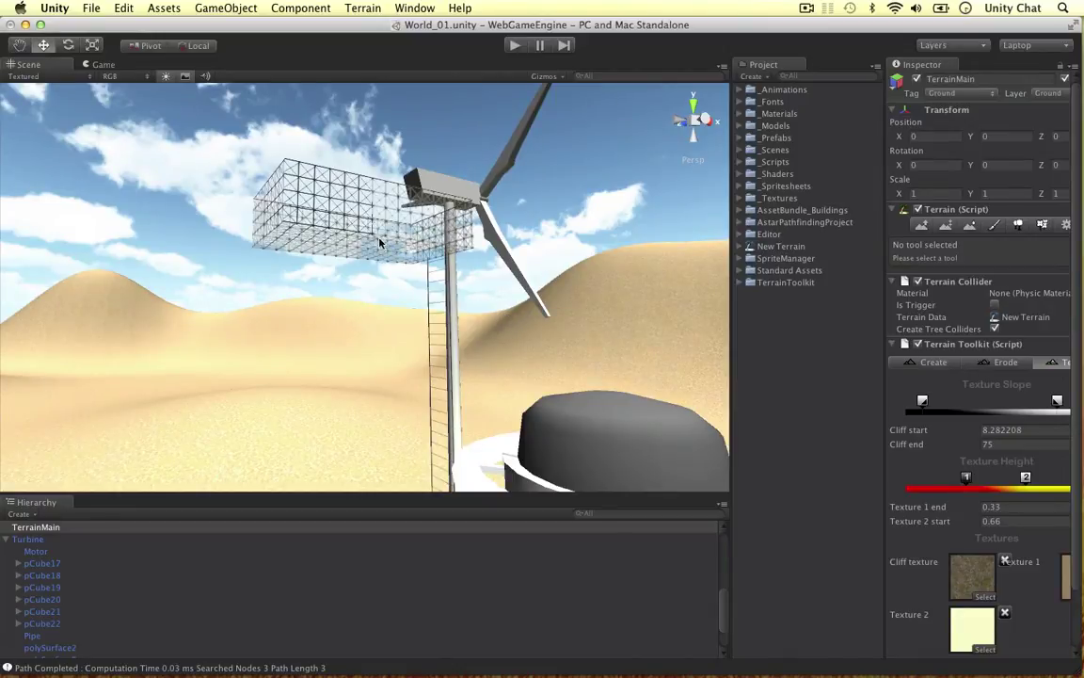
right_click_drag(381, 243, 357, 254)
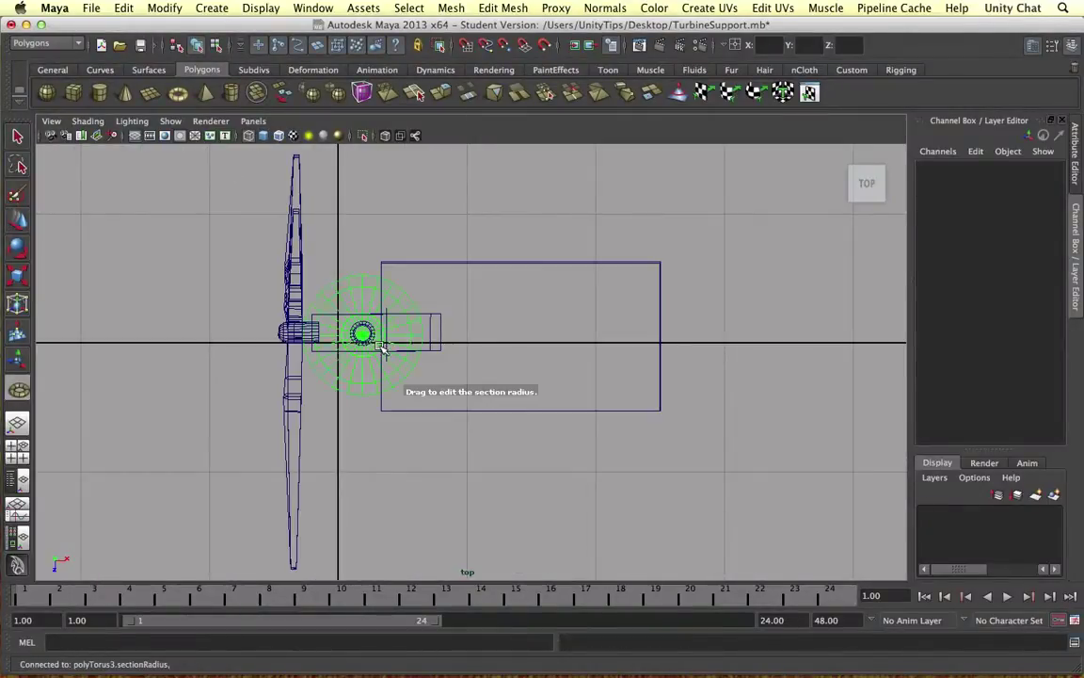
key("space")
key("space")
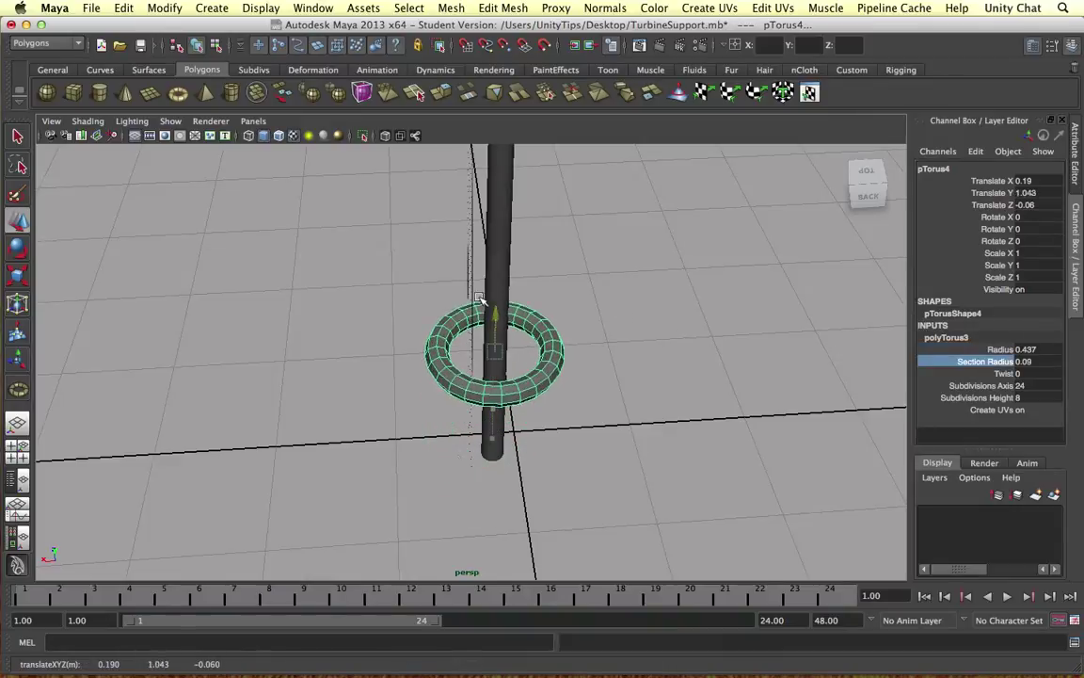
left_click_drag(479, 298, 448, 291)
left_click(448, 291)
left_click(339, 347)
left_click_drag(339, 347, 331, 396, "alt")
left_click_drag(331, 396, 369, 372)
key("w")
left_click_drag(369, 372, 504, 331, "alt")
Narrow the ring slightly more along X and apply Normals > Soften Edge.
left_click_drag(415, 374, 552, 412, "alt")
key("w")
left_click(432, 387)
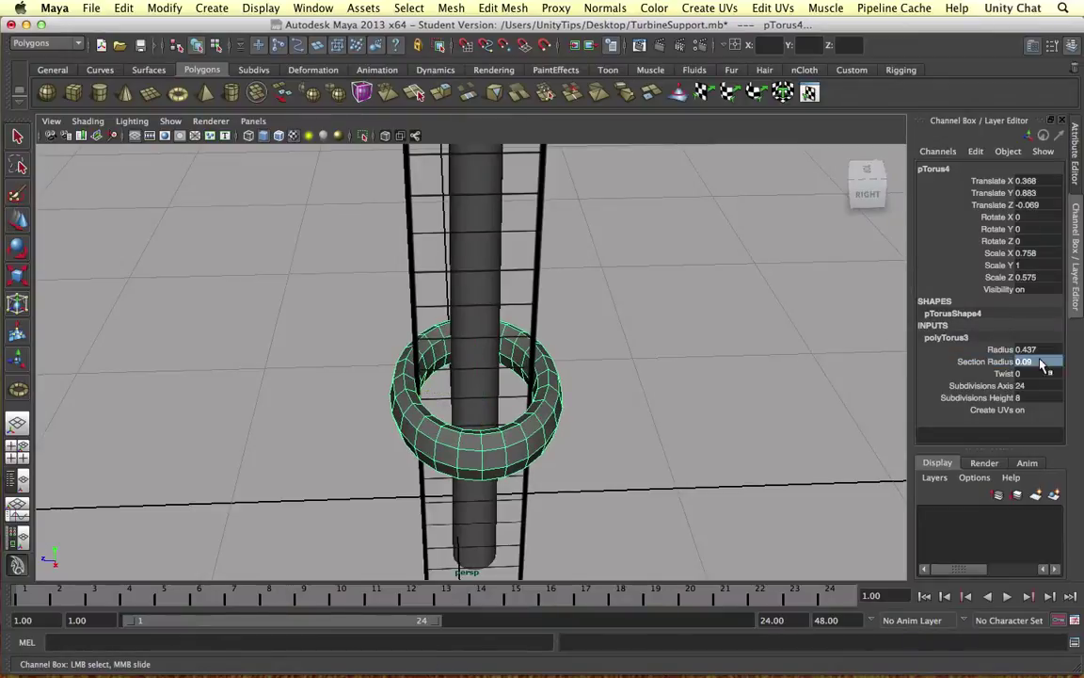
left_click(648, 341)
right_click_drag(649, 342, 648, 356, "alt")
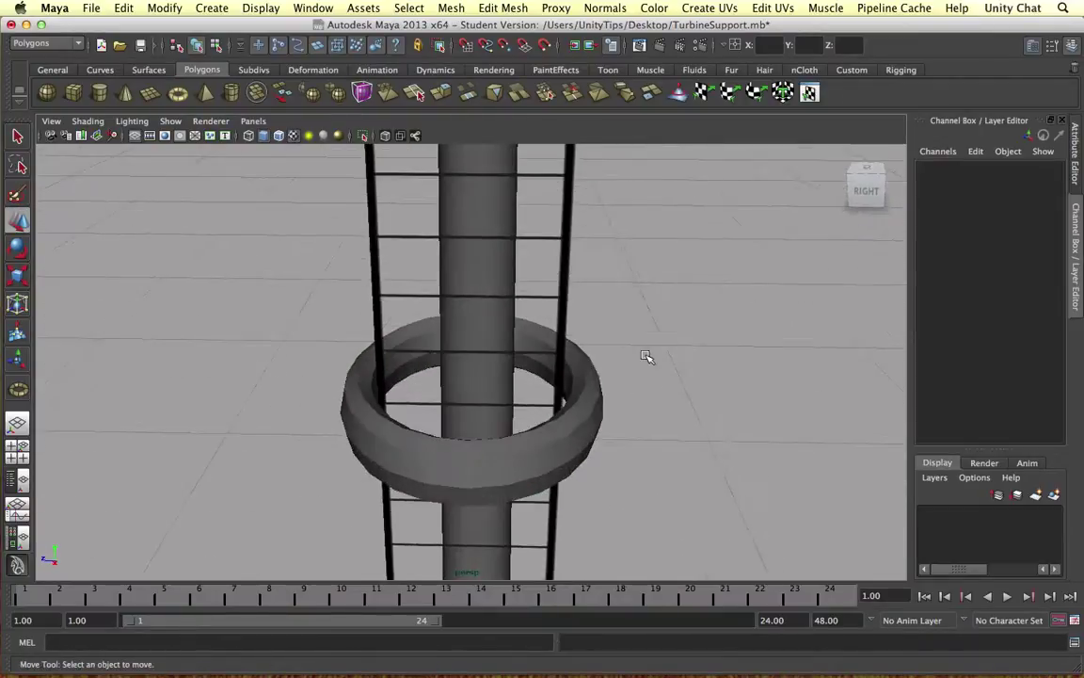
left_click(421, 402)
key("r")
left_click_drag(468, 436, 562, 310, "alt")
left_click(476, 331)
left_click(605, 8)
left_click(613, 147)
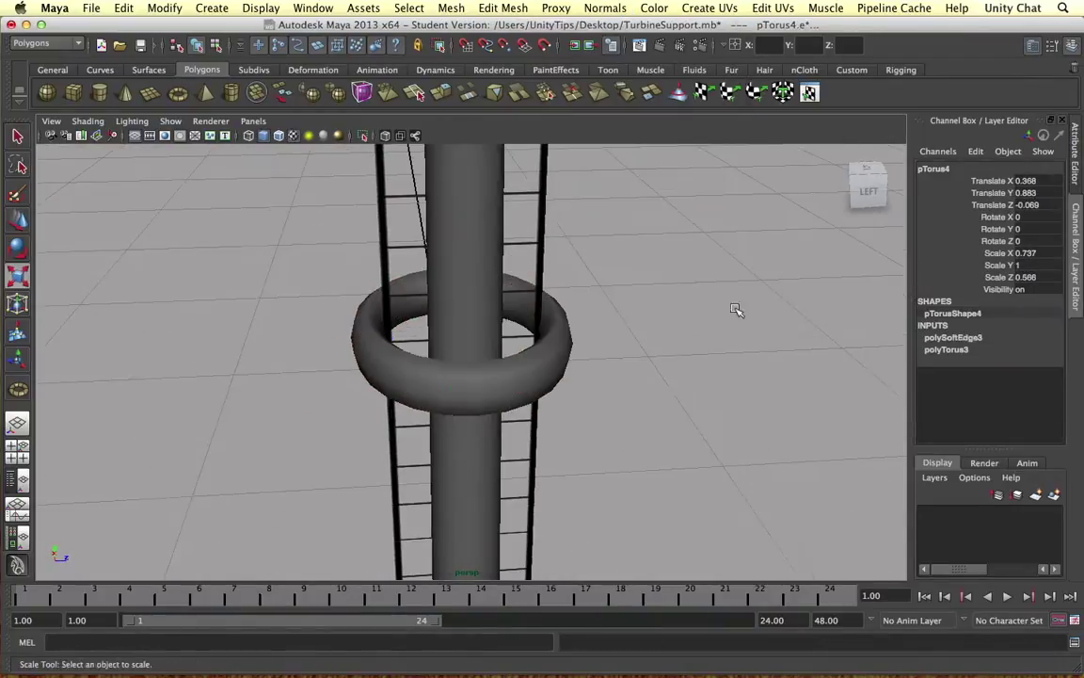
Create a thin polygon cylinder lying next to the ring.
left_click(738, 308)
left_click(212, 7)
mouse_move(267, 47)
left_click(494, 88)
left_click_drag(684, 465, 689, 430)
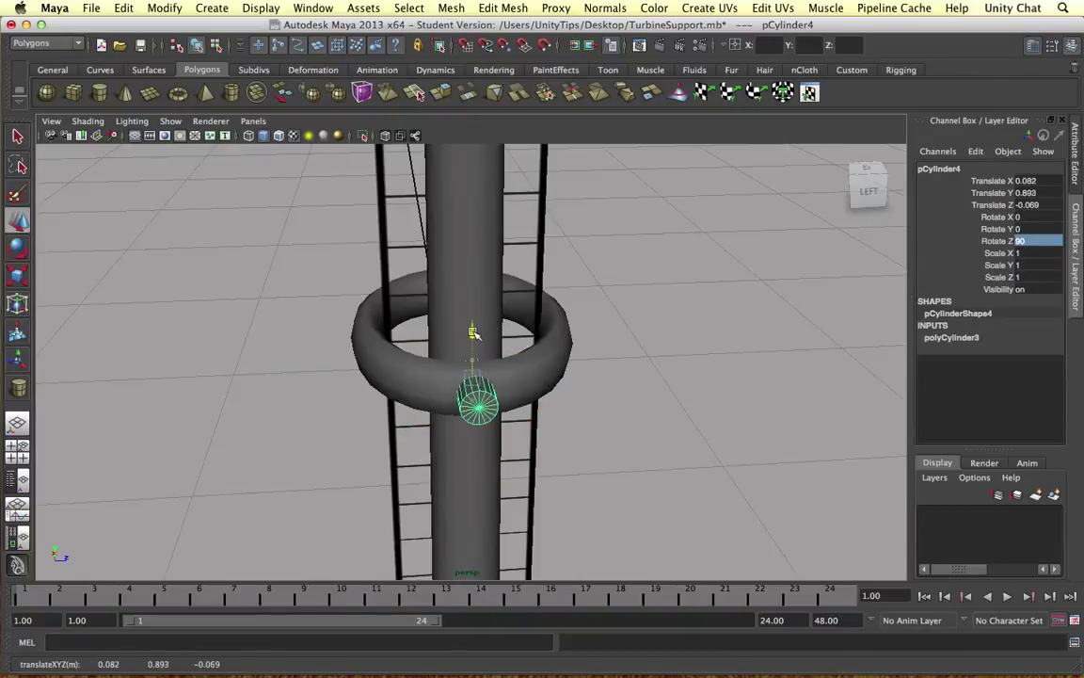
Paint-select the small cylinder's end-cap faces and delete them.
left_click_drag(475, 374, 358, 379, "alt")
key("f")
key("F11")
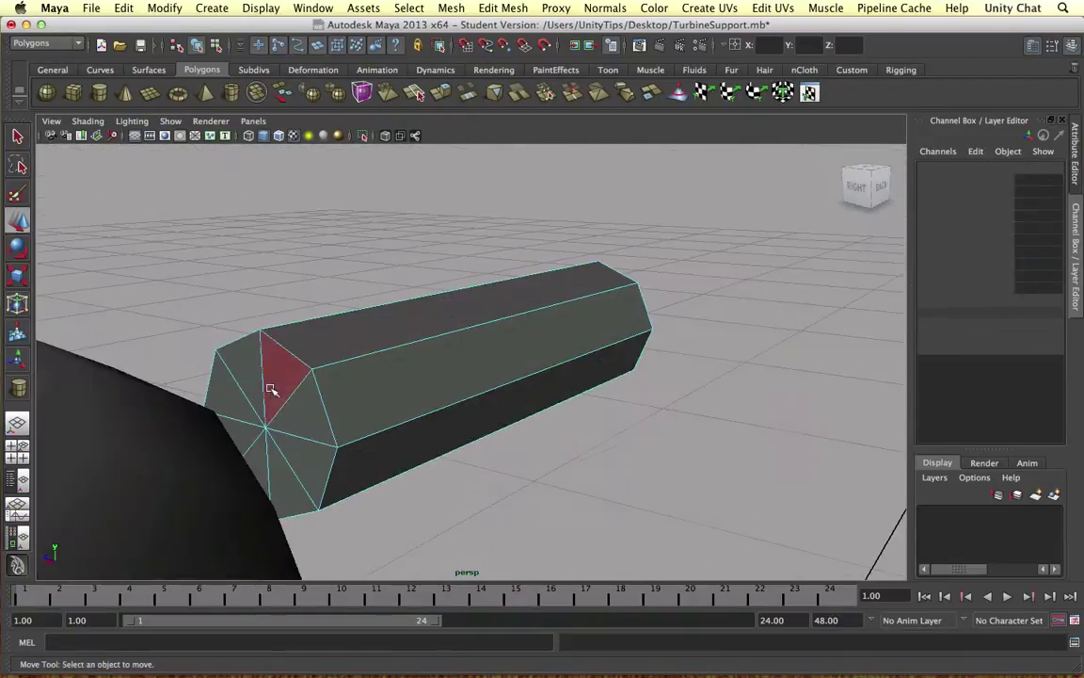
left_click_drag(269, 378, 285, 395)
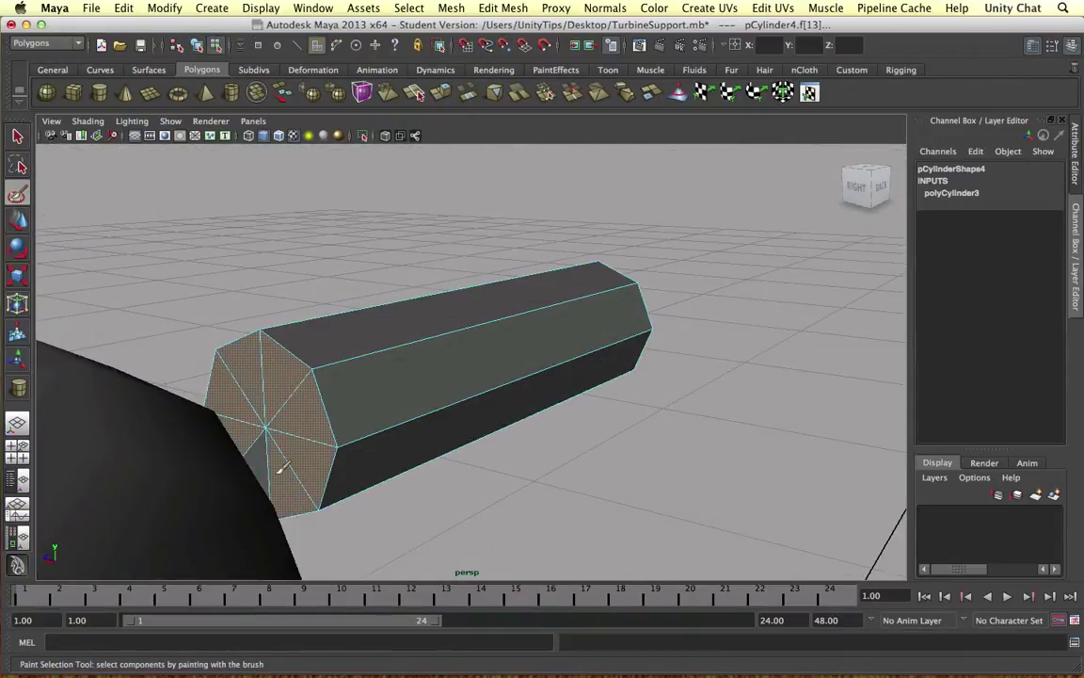
key("Delete")
key("F8")
Extrude the cylinder's cap faces into a small bolt peg.
mouse_move(473, 353)
left_mouse_down("alt")
mouse_move(416, 369)
mouse_move(416, 380)
mouse_move(426, 322)
mouse_move(486, 305)
left_mouse_up("alt")
scroll(407, 308, "up", 4)
key("r")
right_click_drag(465, 317, 466, 279)
scroll(467, 279, "up", 5)
left_click_drag(443, 263, 468, 267)
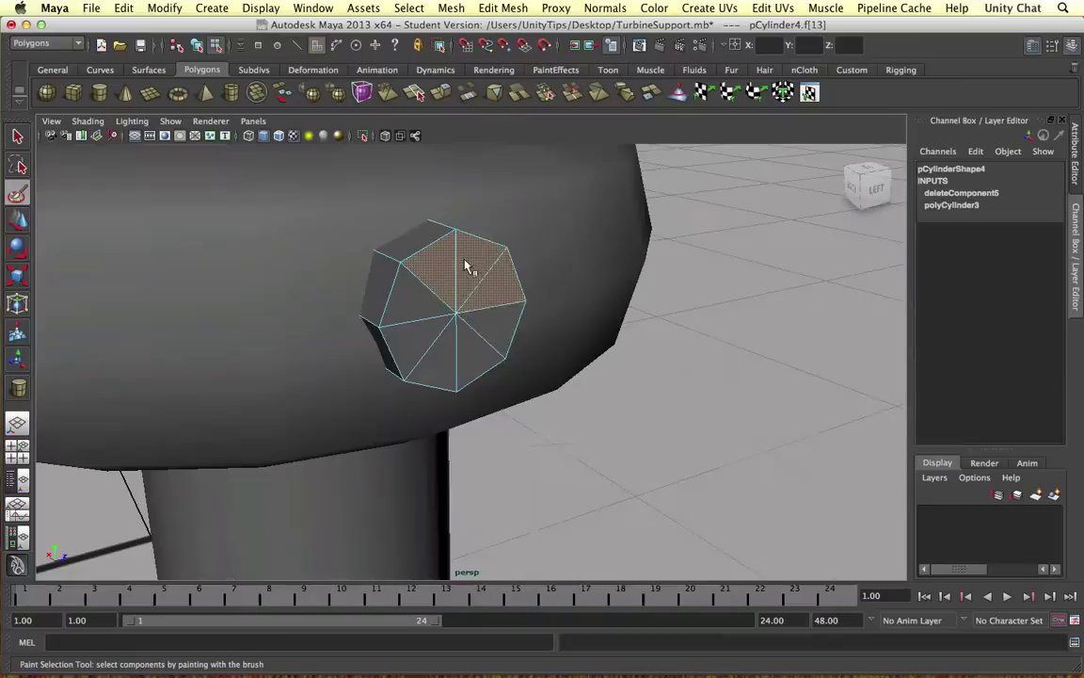
right_click_drag(465, 267, 459, 325, "shift")
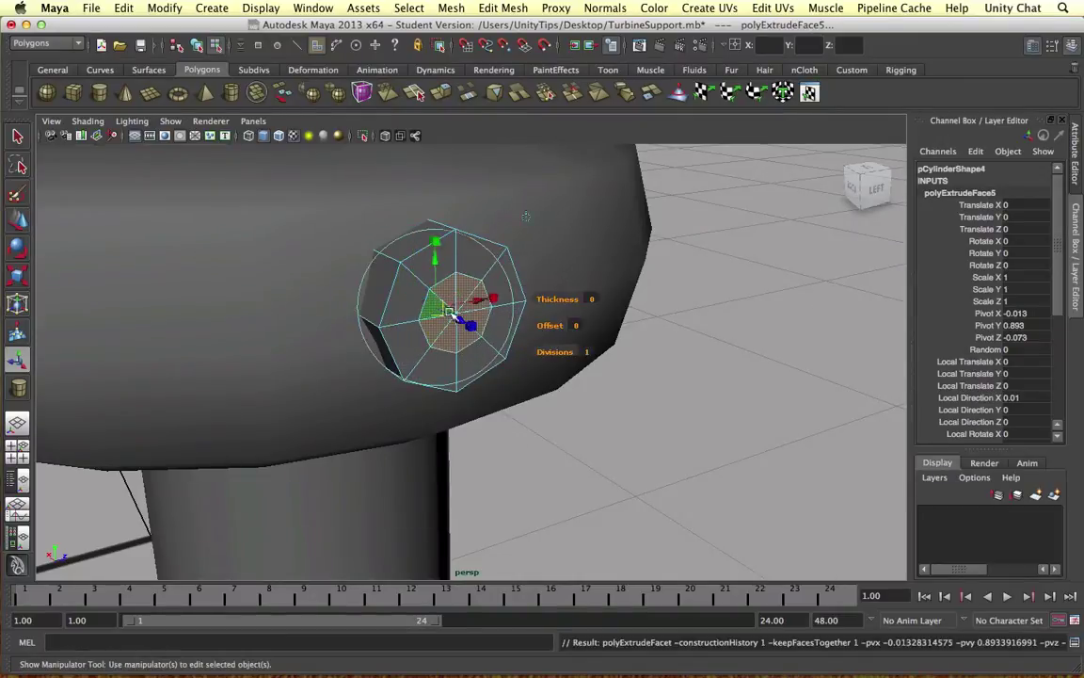
Select the bolt cylinder with the ring and merge them via Mesh > Combine.
left_click_drag(489, 346, 376, 283, "alt")
scroll(376, 282, "down", 5)
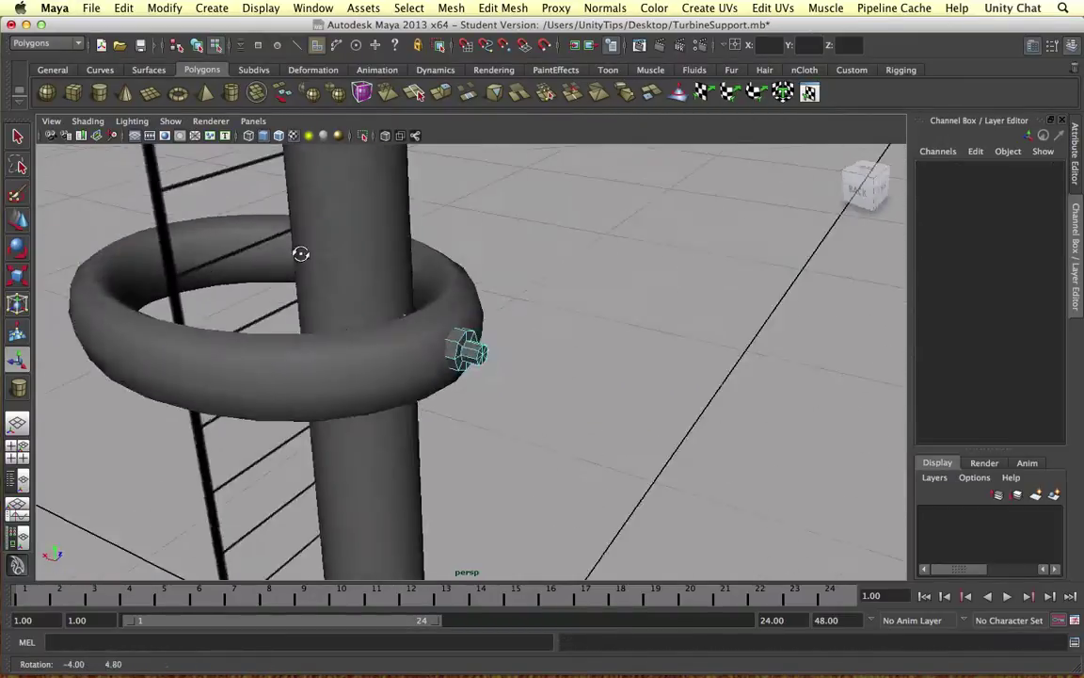
left_click_drag(301, 251, 503, 320, "alt")
left_click(504, 320)
left_click(189, 442)
scroll(339, 376, "down", 3)
left_click(451, 8)
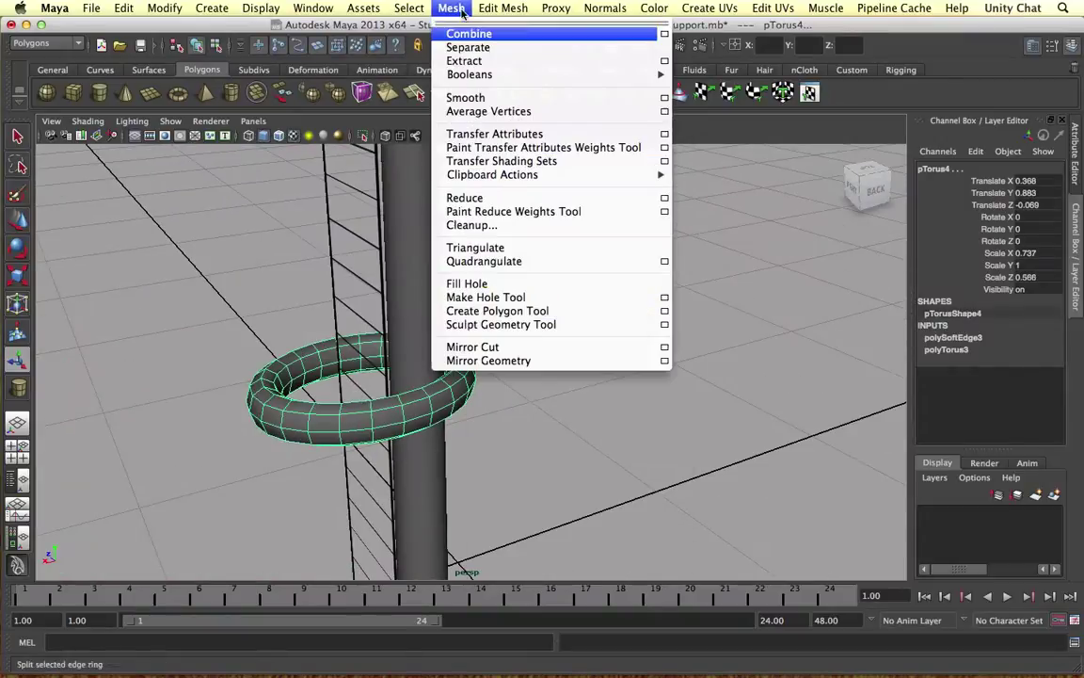
left_click(659, 423)
left_click_drag(659, 424, 545, 416, "alt")
scroll(490, 376, "down", 3)
scroll(545, 416, "up", 5)
left_click(429, 410)
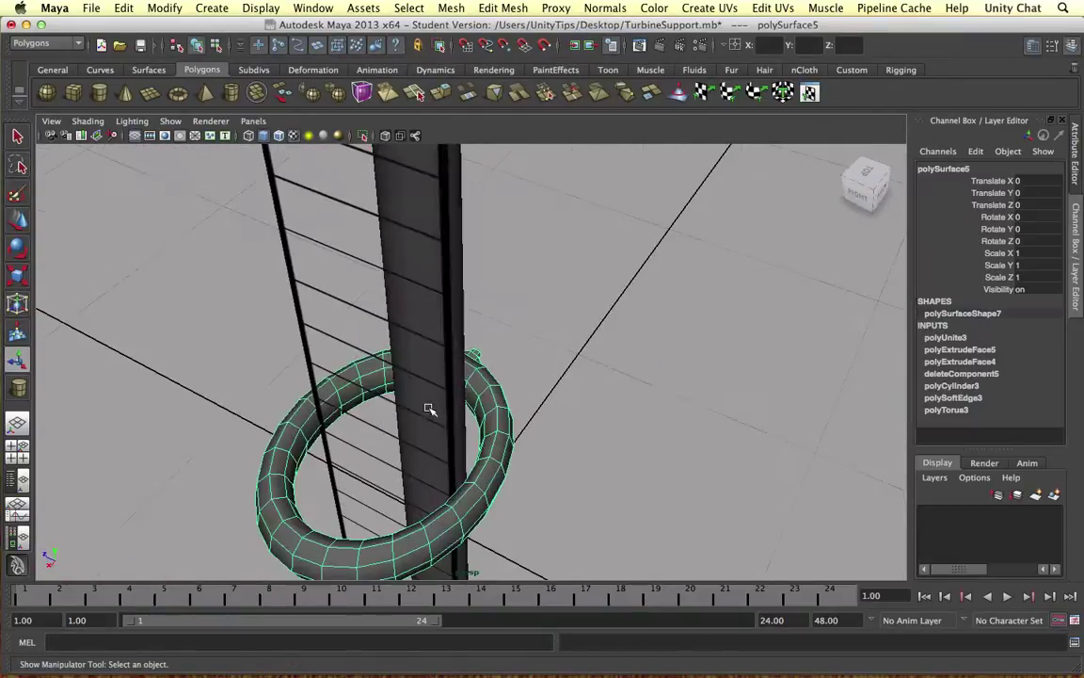
Undo the Combine and nudge the ring slightly along X.
key("z")
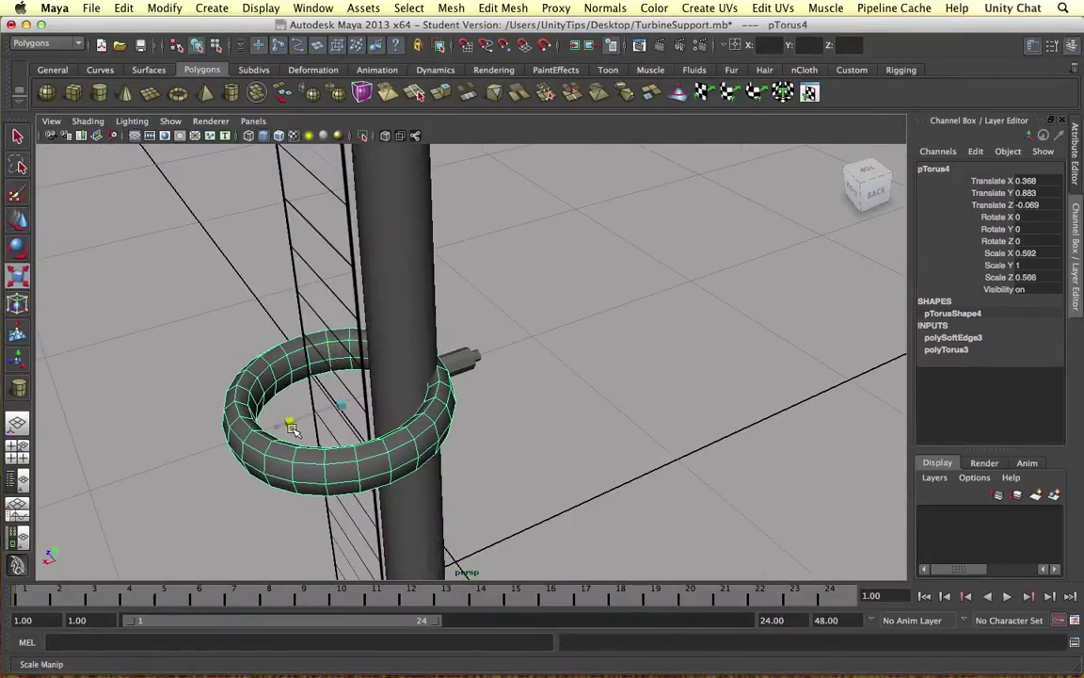
key("w")
left_click_drag(310, 418, 395, 292, "alt")
left_click(466, 364)
Apply Normals > Soften Edge to the ring again.
left_click(444, 369)
left_click(605, 8)
left_click(622, 167)
left_click(605, 7)
left_click(622, 166)
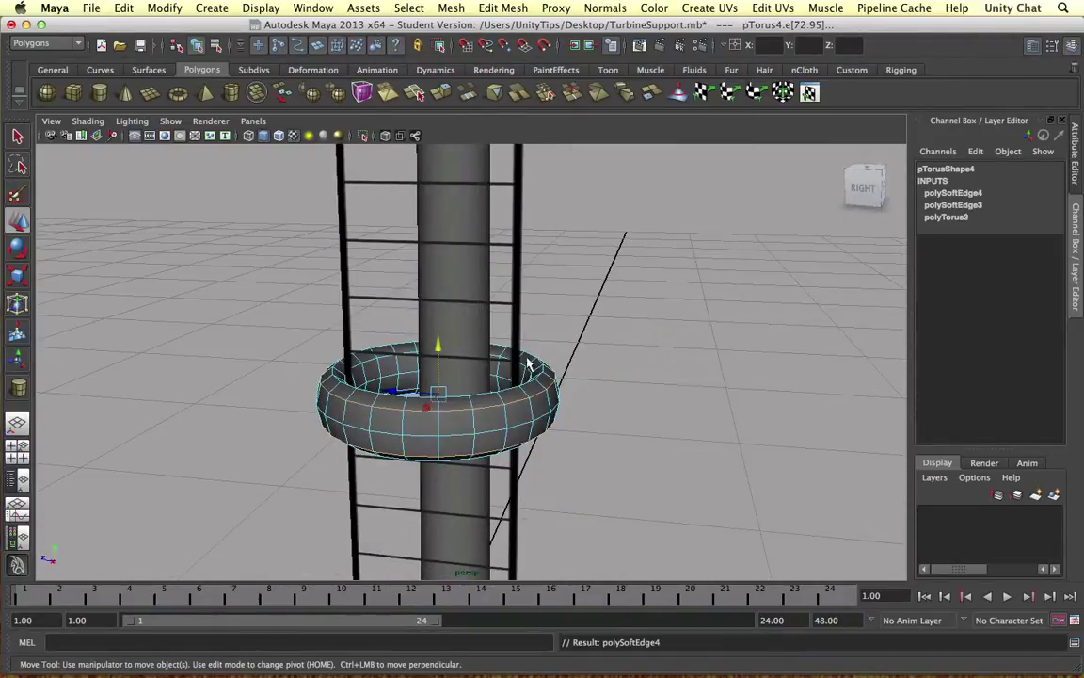
left_click_drag(527, 363, 310, 278, "alt")
Harden one edge loop around the ring with Normals > Harden Edge.
double_click(290, 377)
left_click(606, 8)
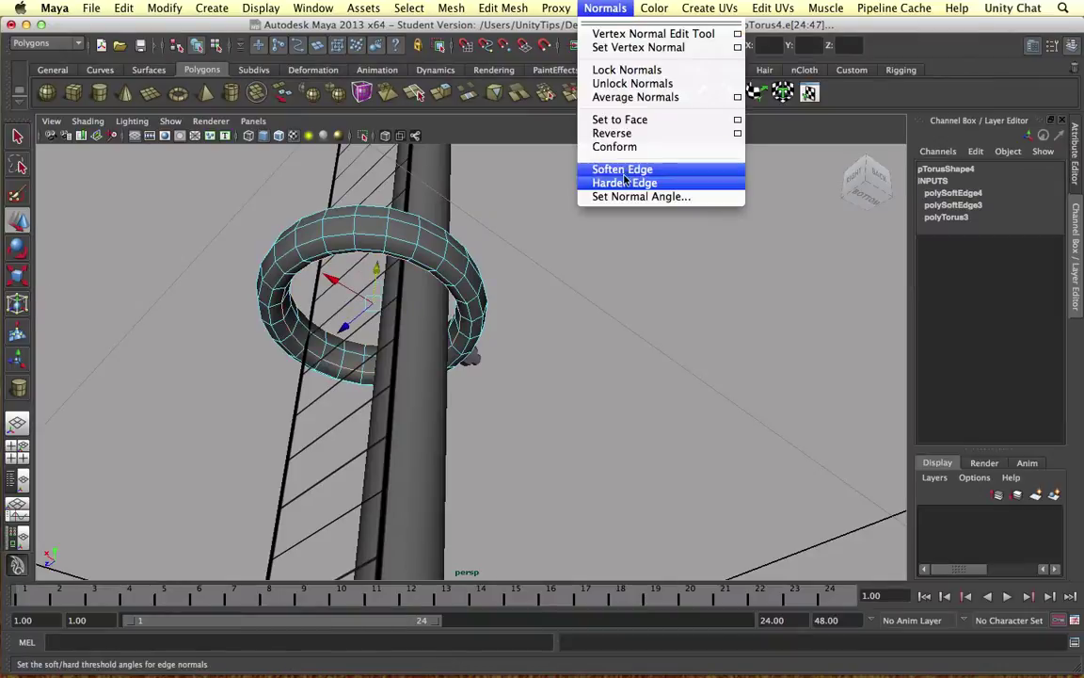
left_click(621, 179)
left_click(564, 282)
left_click_drag(565, 283, 508, 386, "alt")
left_click(442, 376)
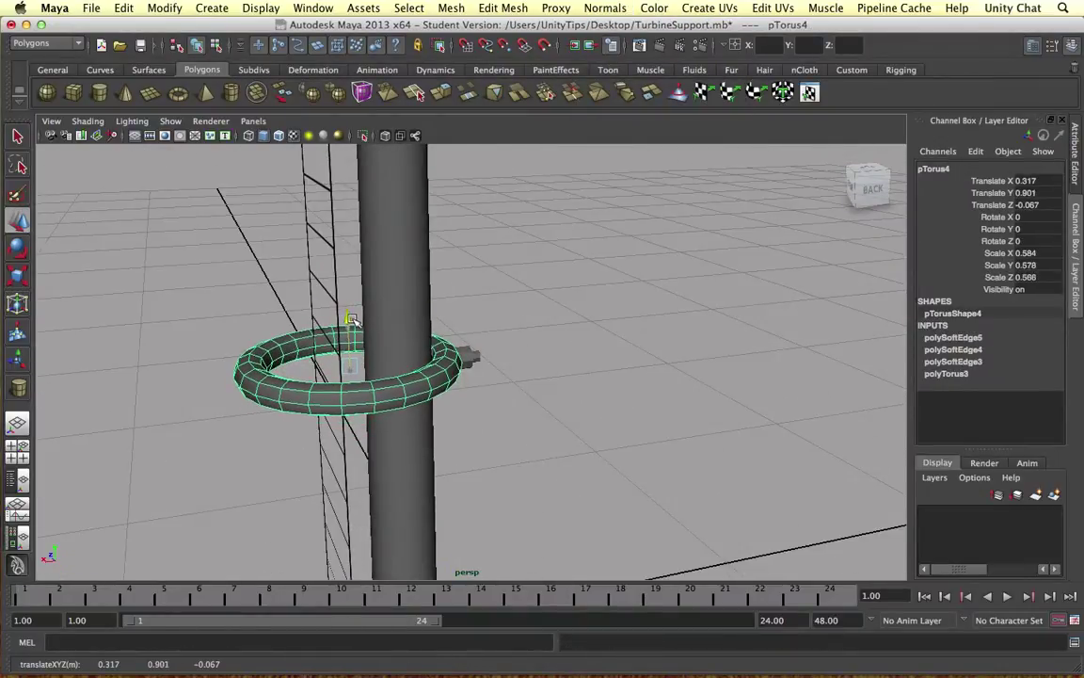
Shrink the bolt cylinder uniformly.
left_click(350, 320)
left_click_drag(350, 320, 467, 355, "alt")
left_click(460, 353)
key("f")
key("r")
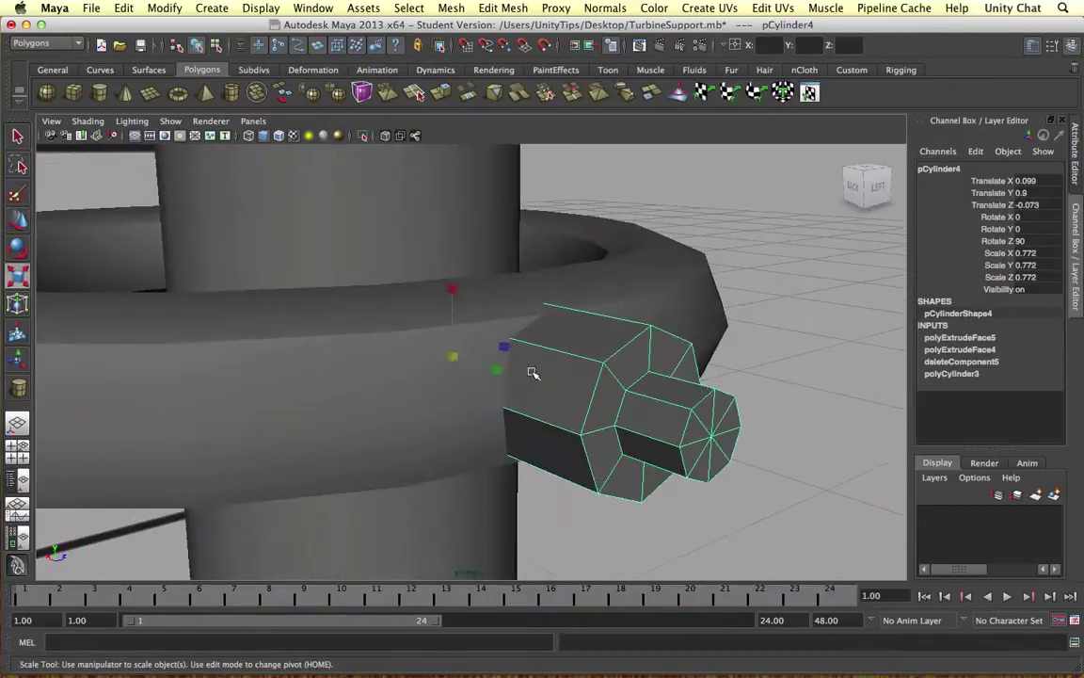
middle_click_drag(533, 374, 399, 394)
key("w")
left_click_drag(399, 394, 505, 365, "alt")
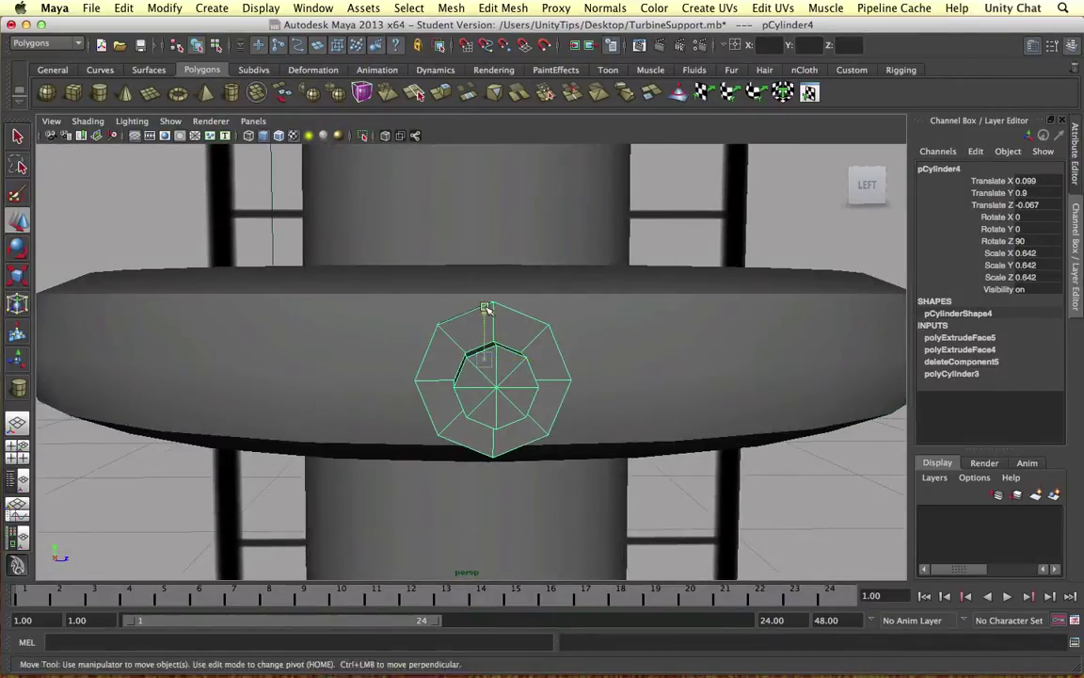
scroll(485, 308, "down", 10)
left_click(400, 393)
Combine the ring and the smaller bolt into one mesh with Mesh > Combine.
left_click_drag(399, 393, 344, 432, "alt")
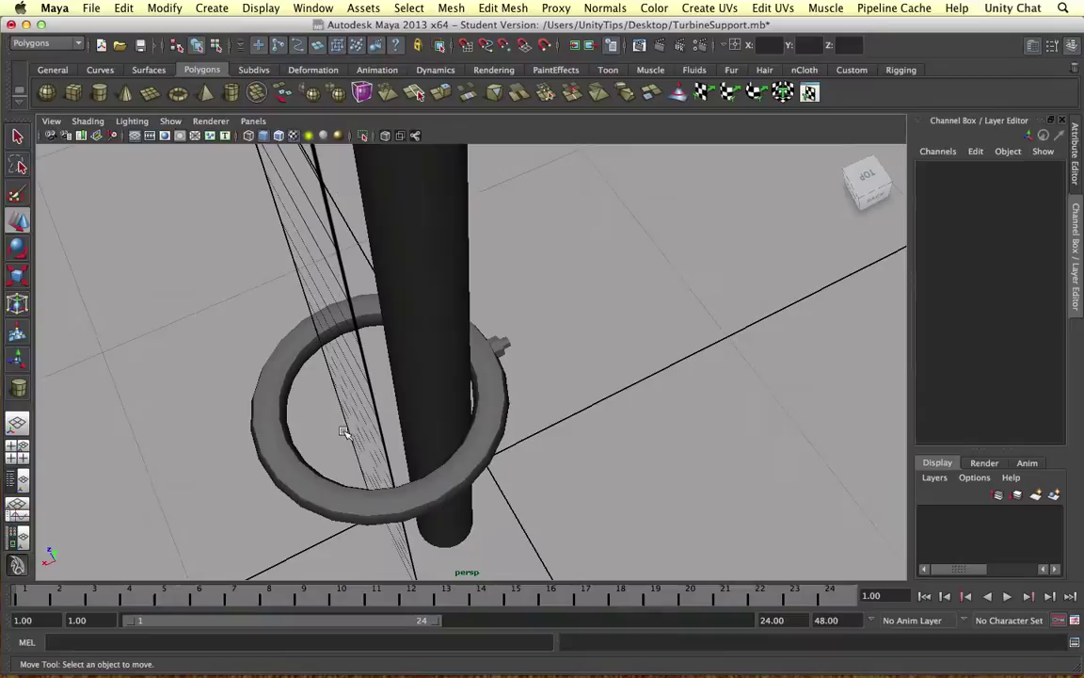
left_click(352, 403)
scroll(358, 358, "down", 5)
left_click(374, 275)
scroll(358, 305, "up", 5)
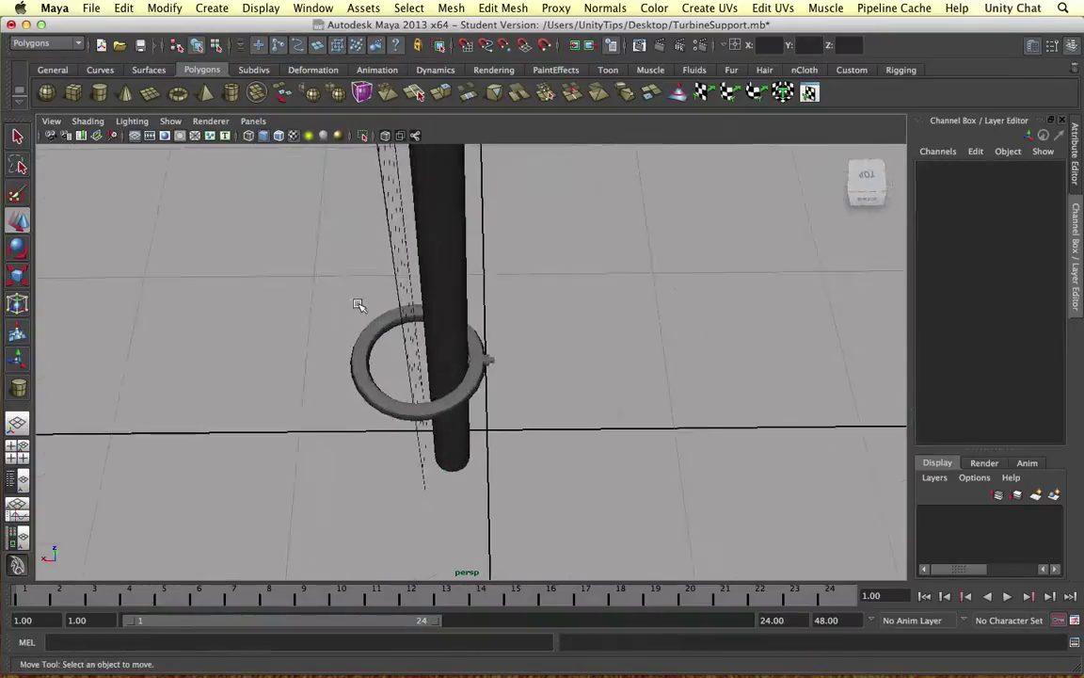
left_click_drag(357, 305, 563, 426, "alt")
left_click(568, 431)
left_click(451, 8)
left_click(469, 34)
scroll(523, 405, "down", 8)
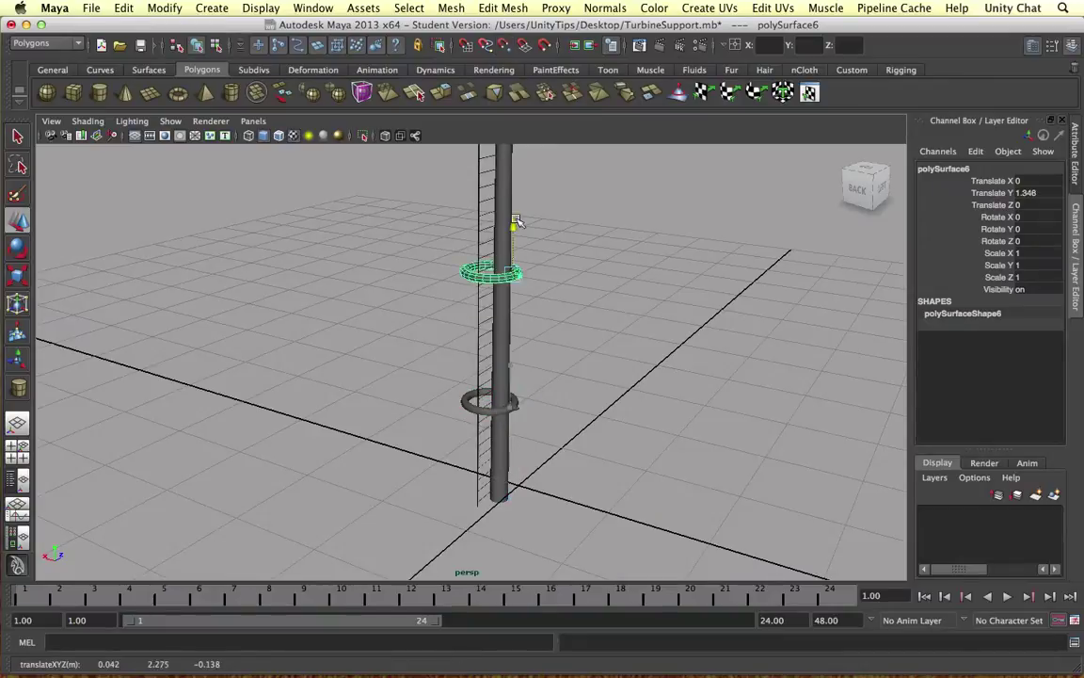
left_click_drag(516, 221, 508, 358, "alt")
left_click(596, 283)
scroll(508, 358, "up", 4)
left_click_drag(710, 219, 229, 147, "alt")
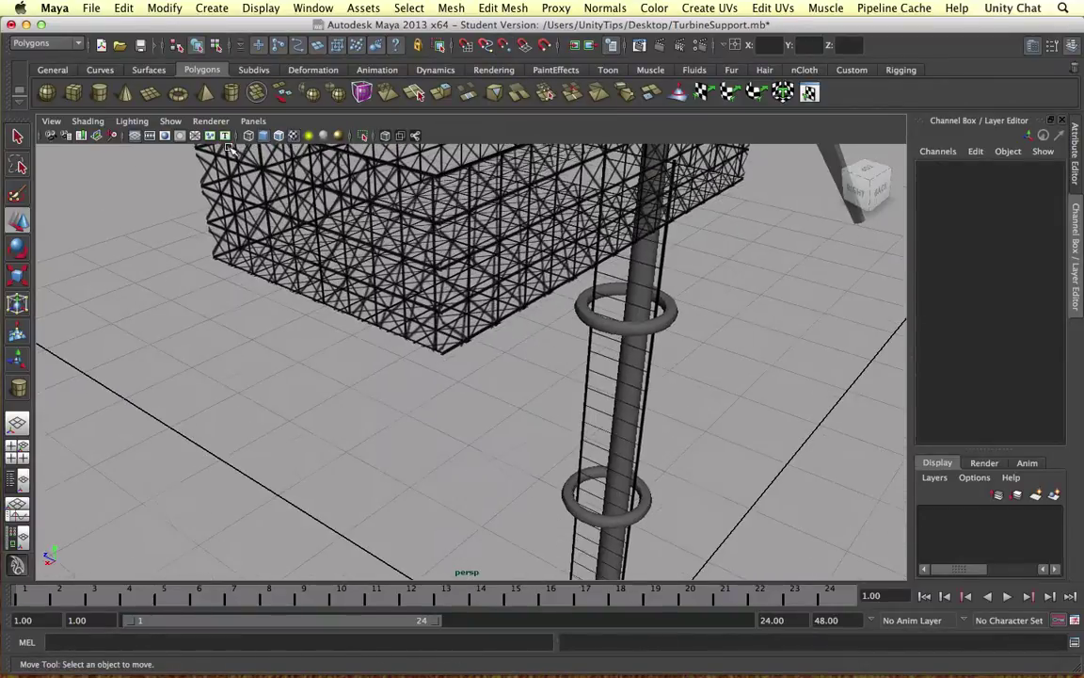
Create a thin 8-sided cylinder rotated 90 on X beneath the platform edge.
left_click(98, 94)
left_click_drag(353, 442, 449, 323)
key("w")
type("90")
key("Return")
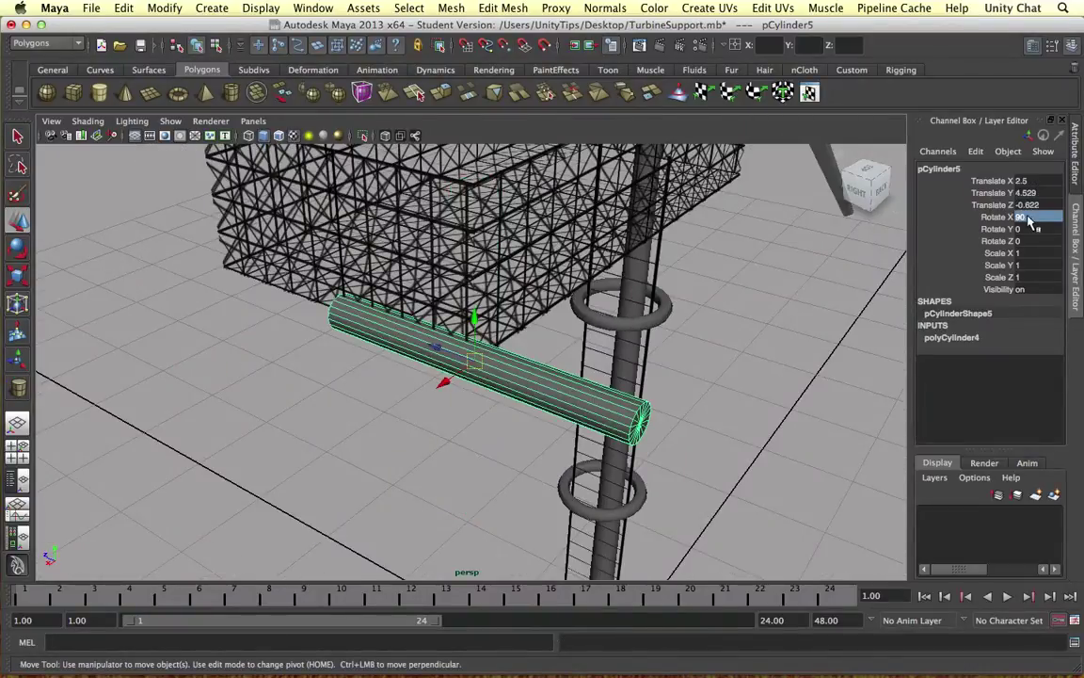
left_click(961, 339)
left_click(1025, 373)
left_click_drag(470, 330, 336, 303)
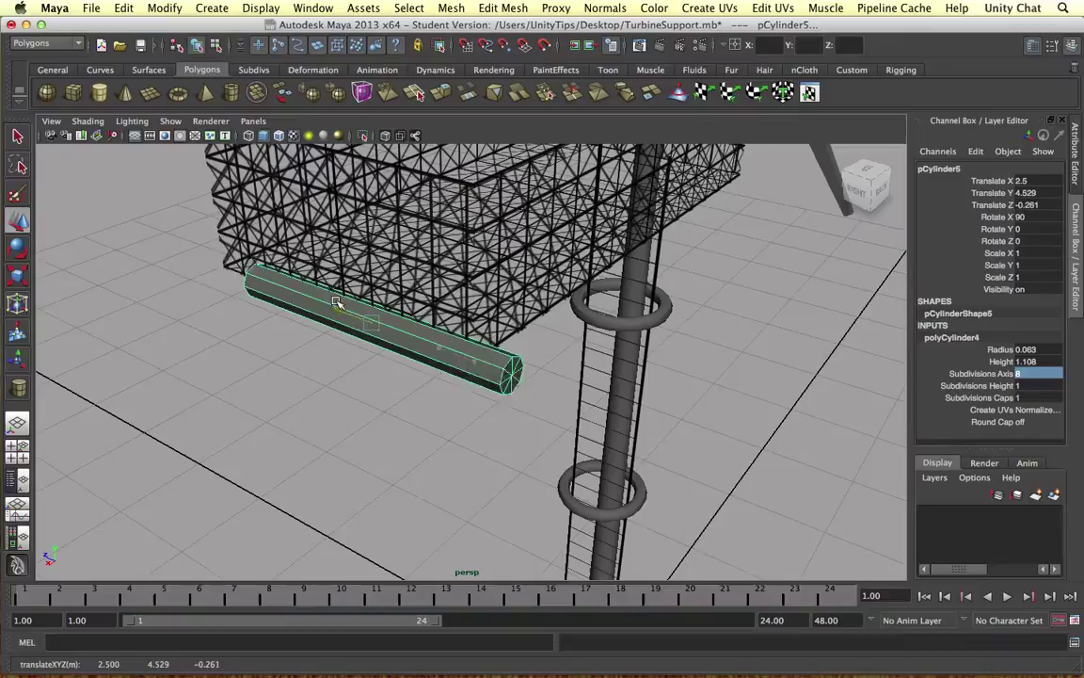
In side view, stretch the beam's end along the platform's lower edge.
key("space")
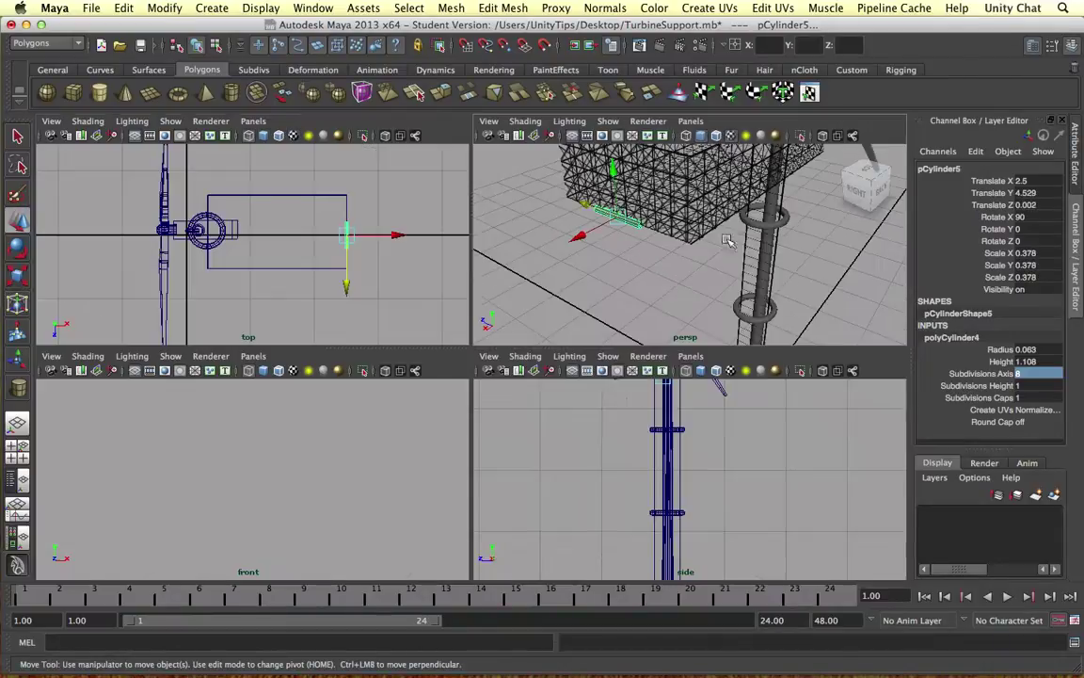
key("space")
left_click_drag(473, 281, 437, 299)
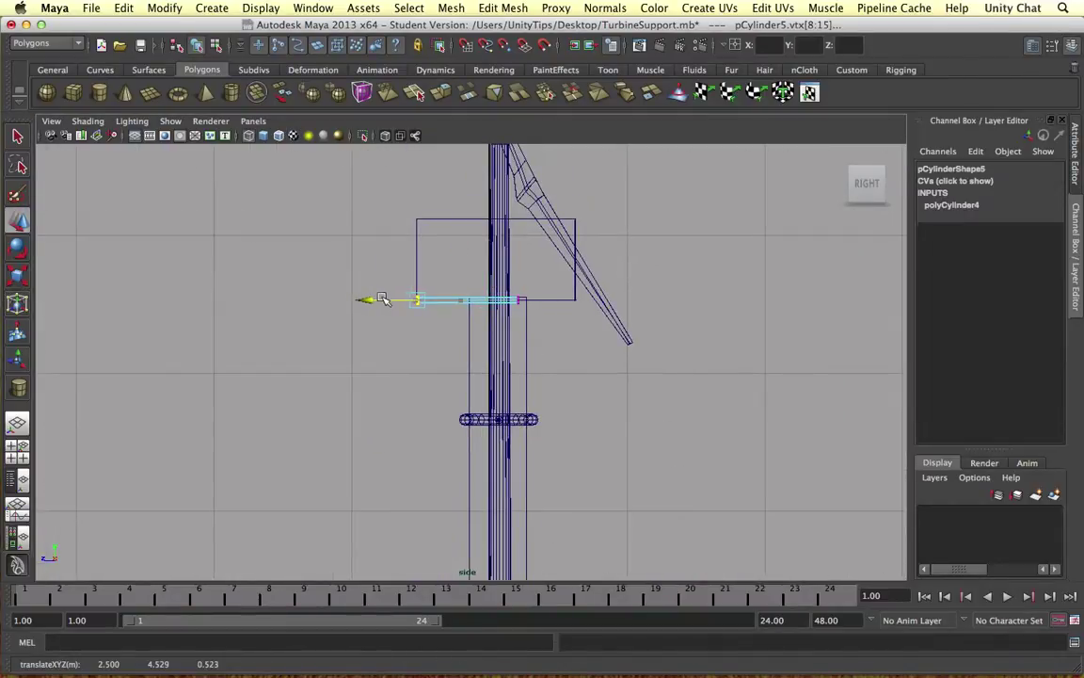
key("space")
key("space")
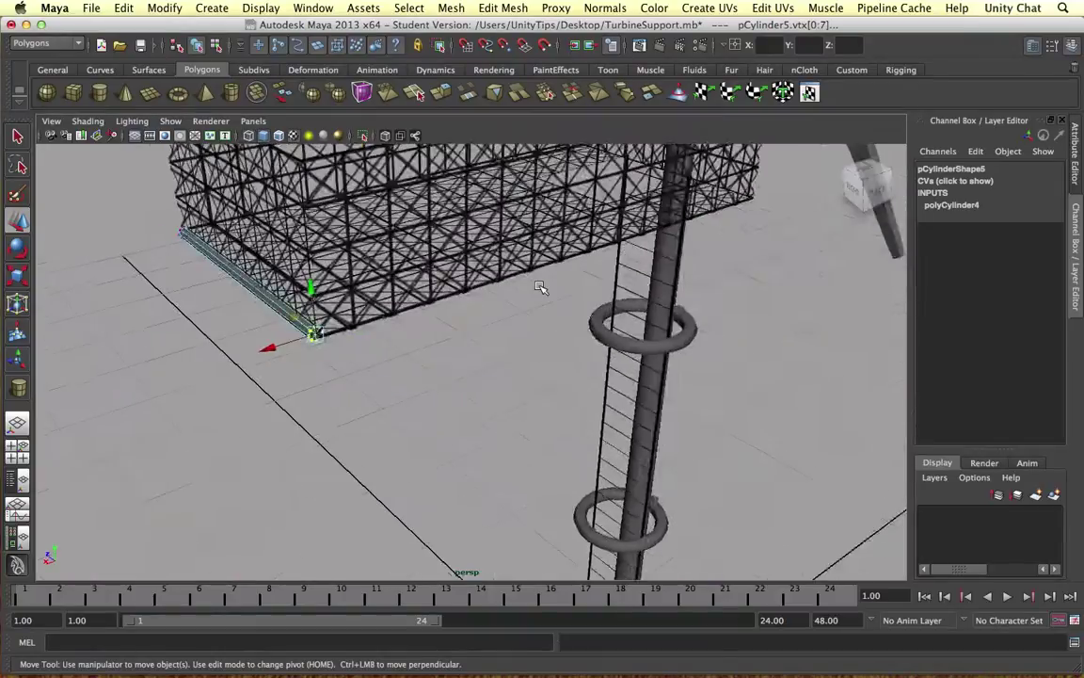
key("f")
key("q")
left_click(453, 381, "shift")
left_click_drag(453, 381, 547, 334, "alt")
Create a torus and thin its tube section radius to 0.04.
scroll(547, 334, "down", 5)
left_click_drag(593, 374, 527, 357, "alt")
left_click(178, 91)
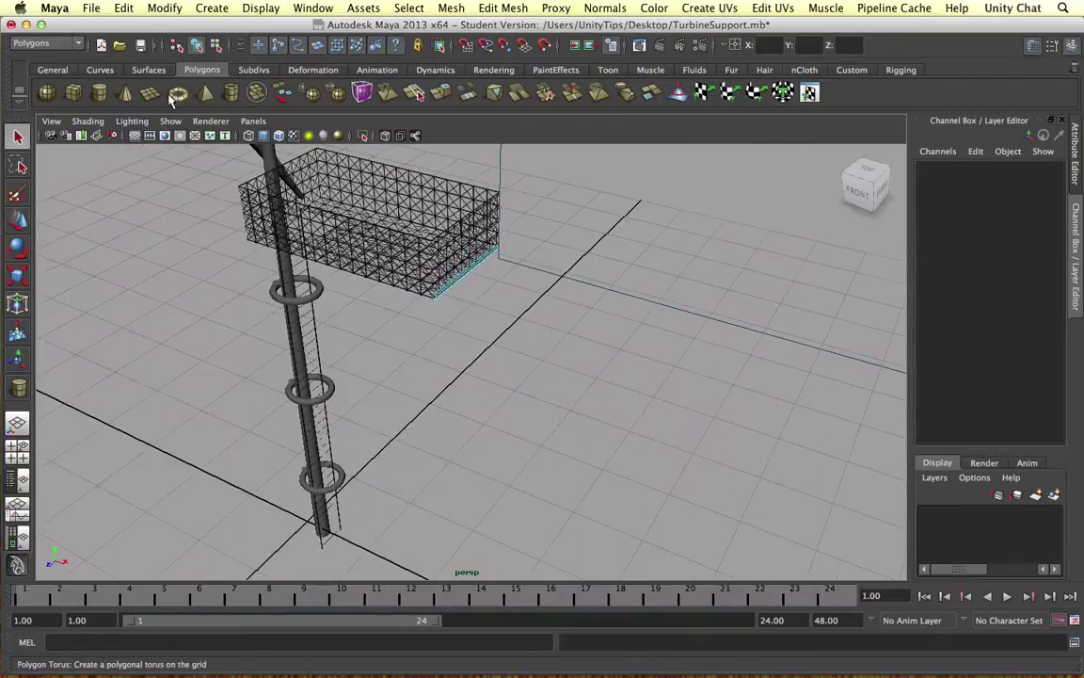
left_click_drag(485, 411, 494, 411)
key("space")
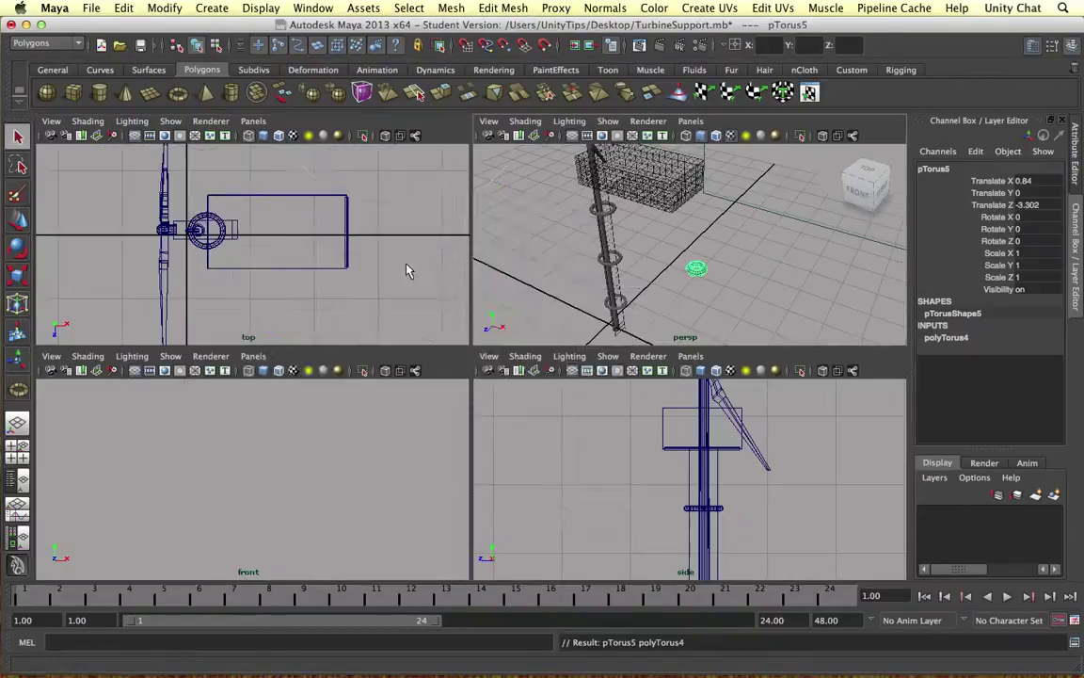
key("space")
key("f")
scroll(494, 339, "down", 5)
left_click(986, 361)
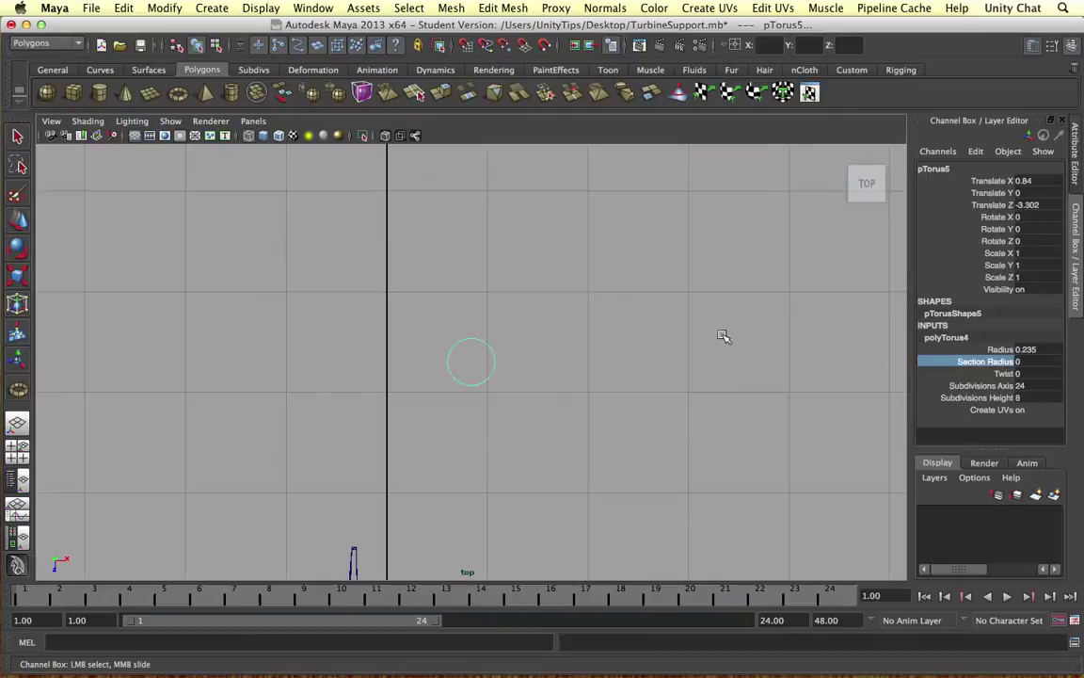
middle_click_drag(723, 336, 652, 303)
scroll(476, 318, "up", 4)
Delete the torus faces so only a quarter-torus bend remains.
right_click(465, 299)
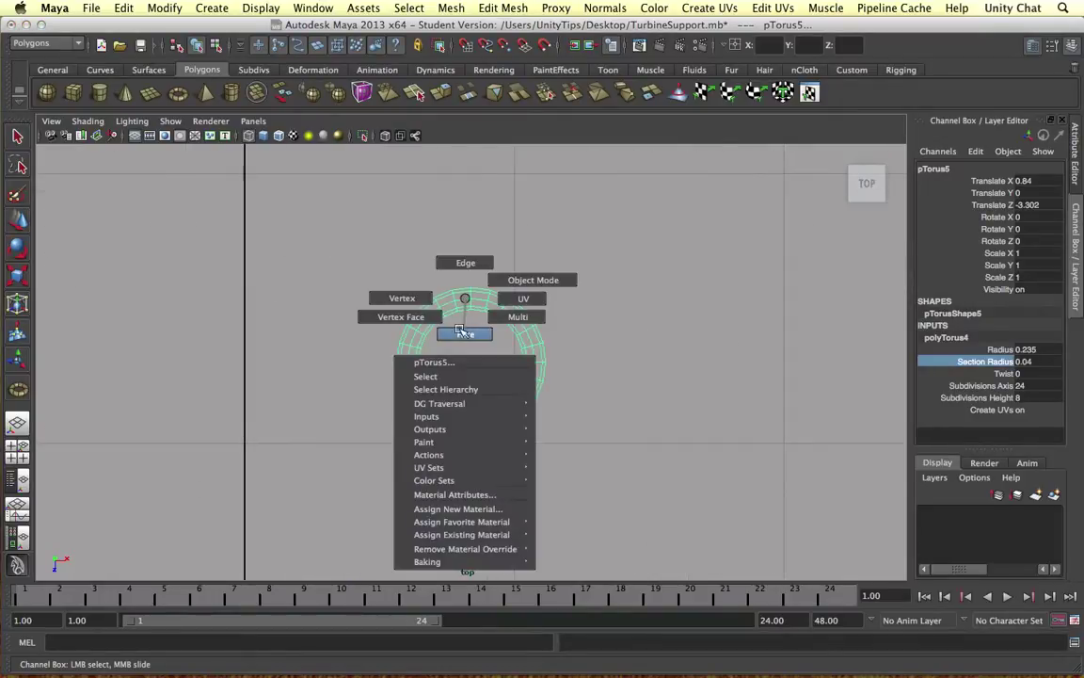
left_click(464, 332)
left_click_drag(351, 262, 646, 361)
key("Delete")
left_click_drag(658, 462, 475, 350)
key("Delete")
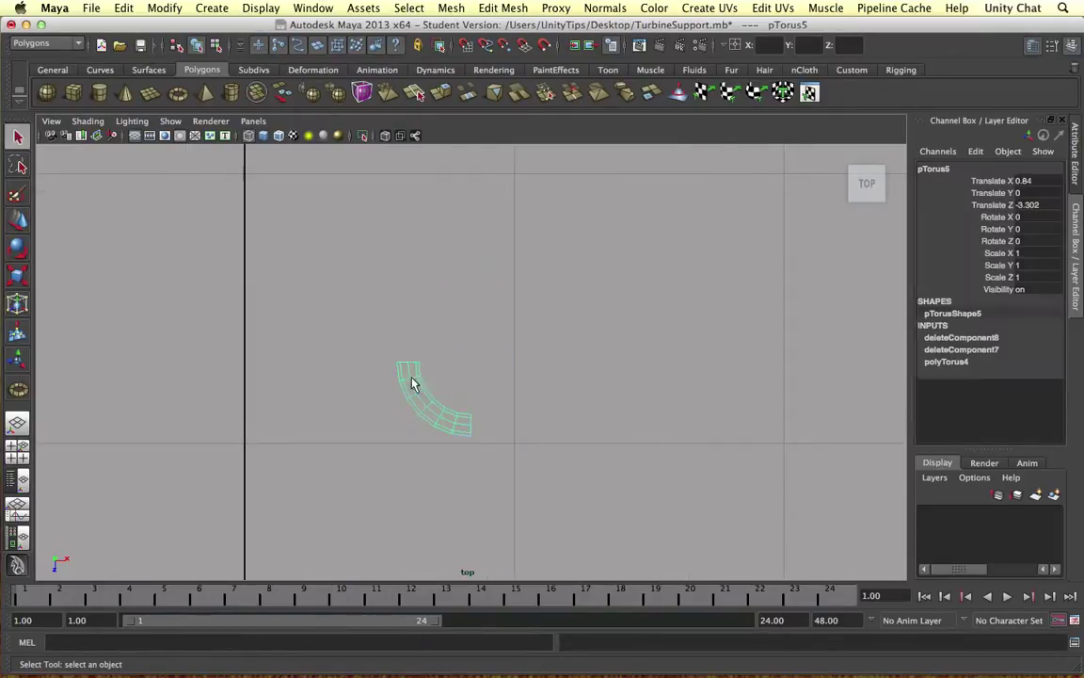
Move the quarter torus to the basket corner, set Rotate Y to 90 and scale it to about half.
scroll(428, 393, "down", 5)
key("space")
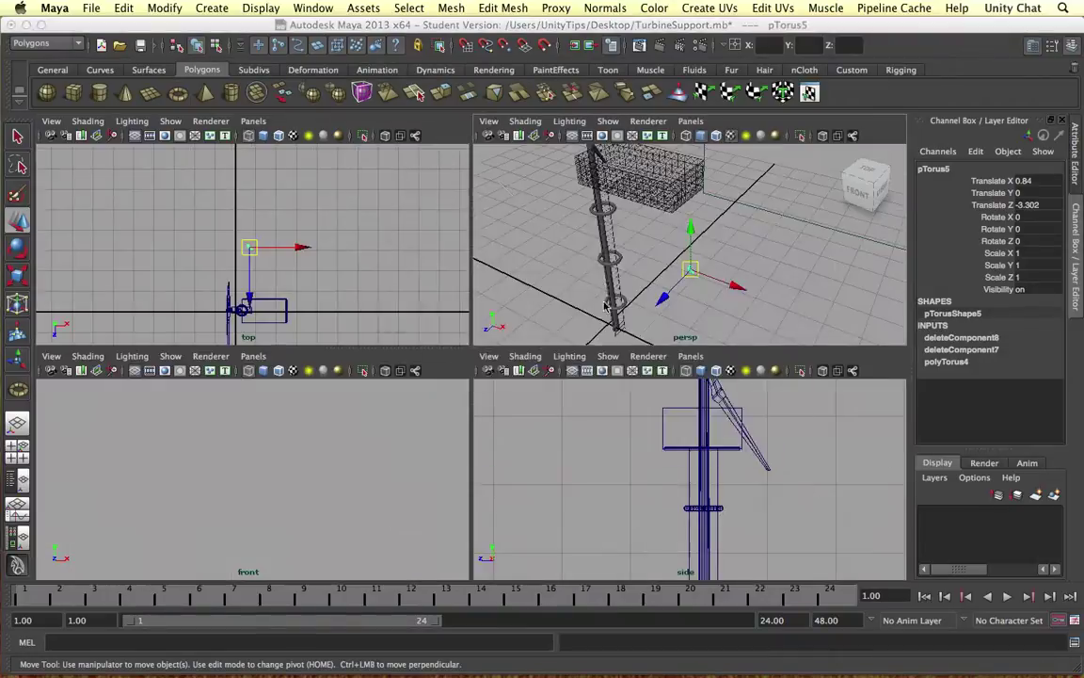
key("space")
left_click_drag(467, 366, 440, 308)
key("f")
left_click(1032, 229)
type("90")
key("Return")
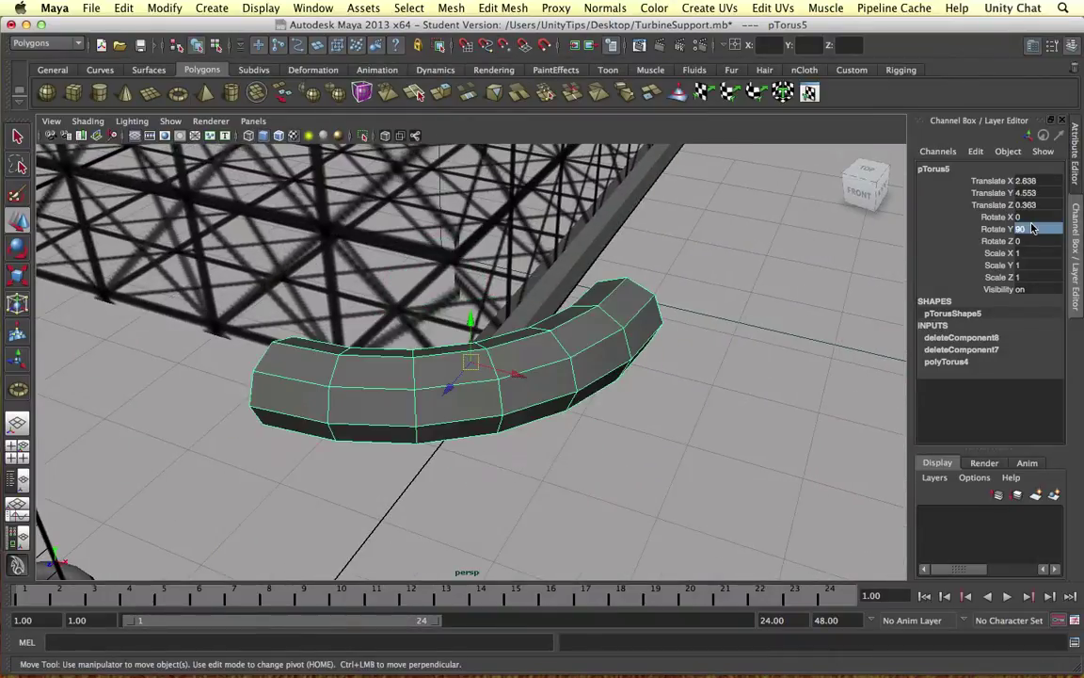
key("r")
left_click_drag(489, 374, 418, 358)
key("w")
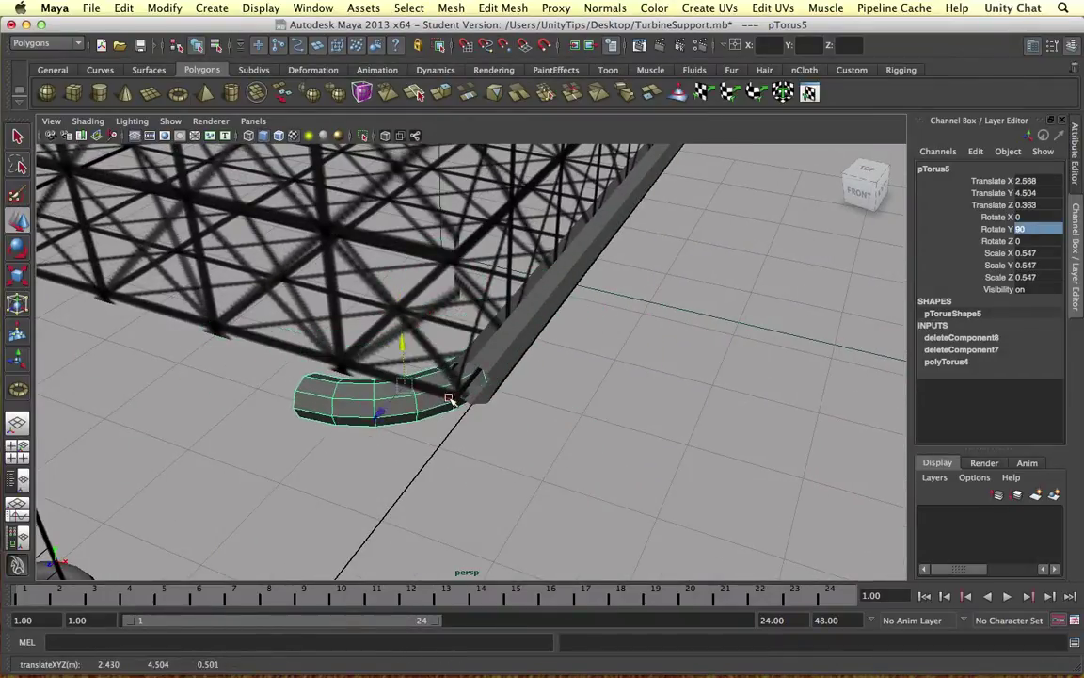
Raise the bend onto the basket edge and set its section radius to 0.09.
left_click(946, 361)
left_click(1005, 386)
middle_click_drag(565, 339, 604, 337)
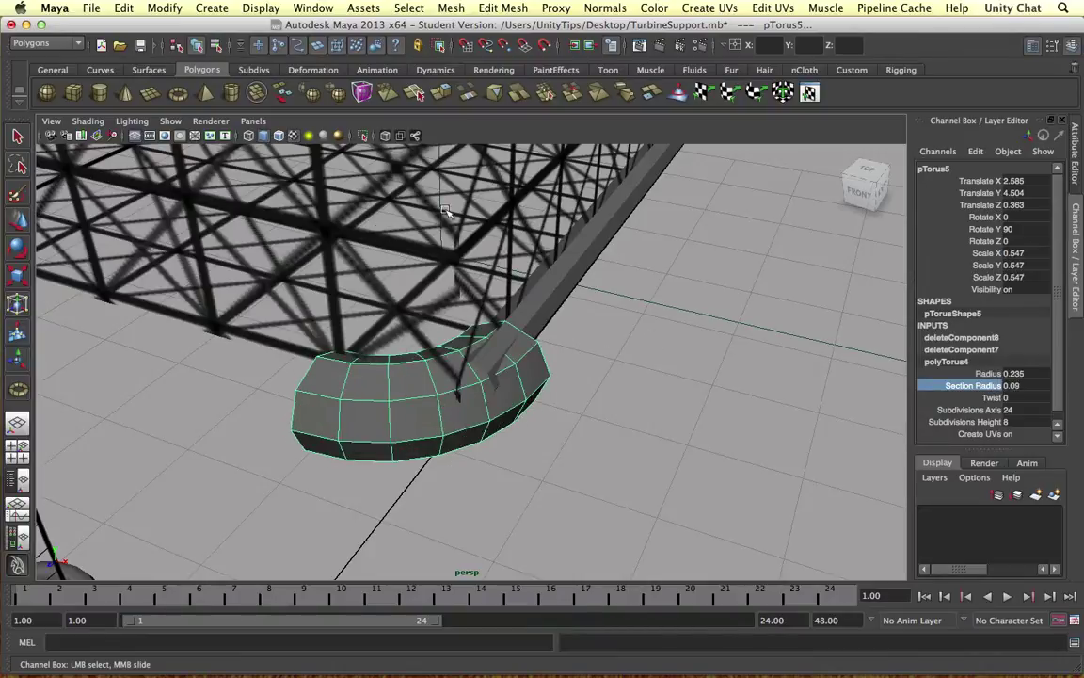
left_click_drag(565, 338, 489, 320, "alt")
key("w")
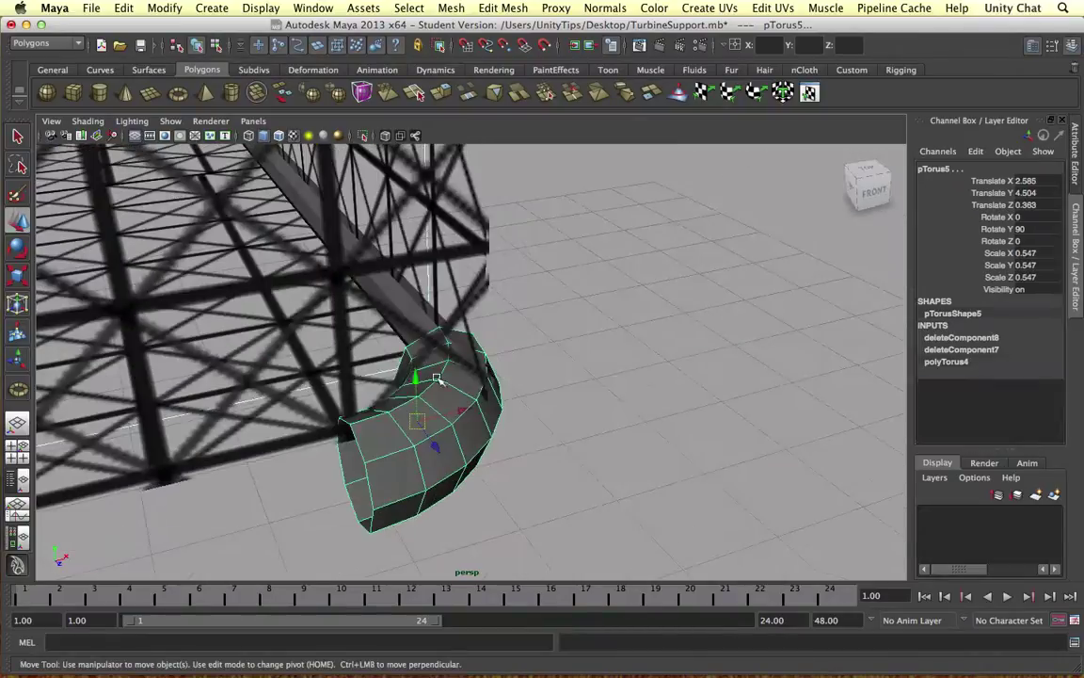
left_click_drag(424, 445, 424, 435)
left_click_drag(357, 311, 659, 310, "alt")
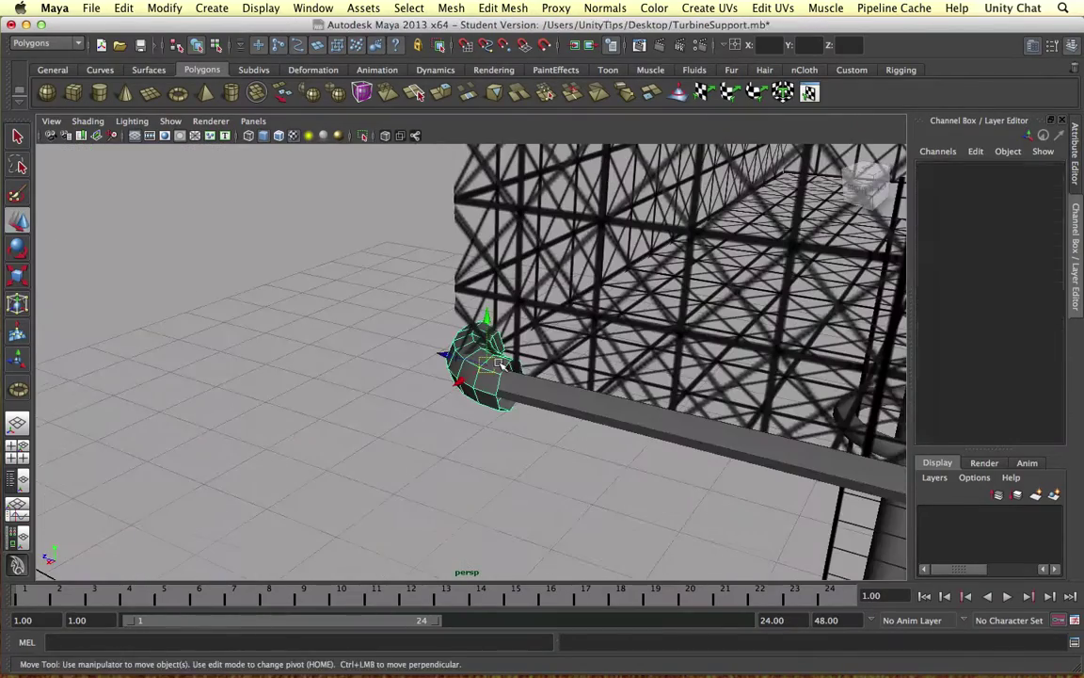
left_click(498, 364)
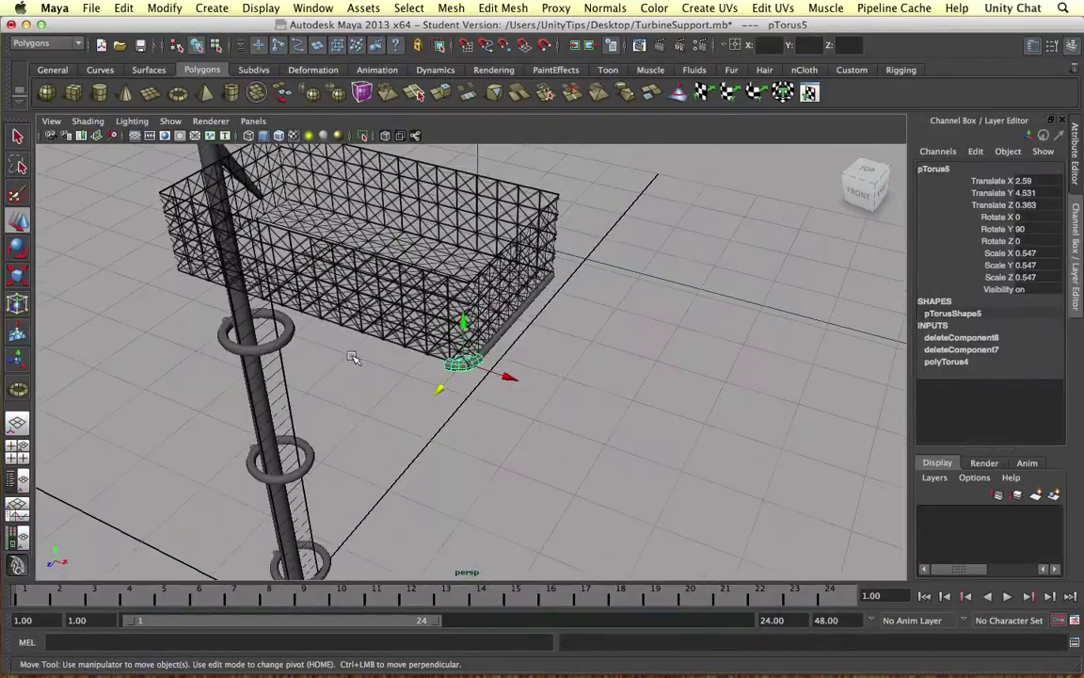
scroll(499, 273, "up", 4)
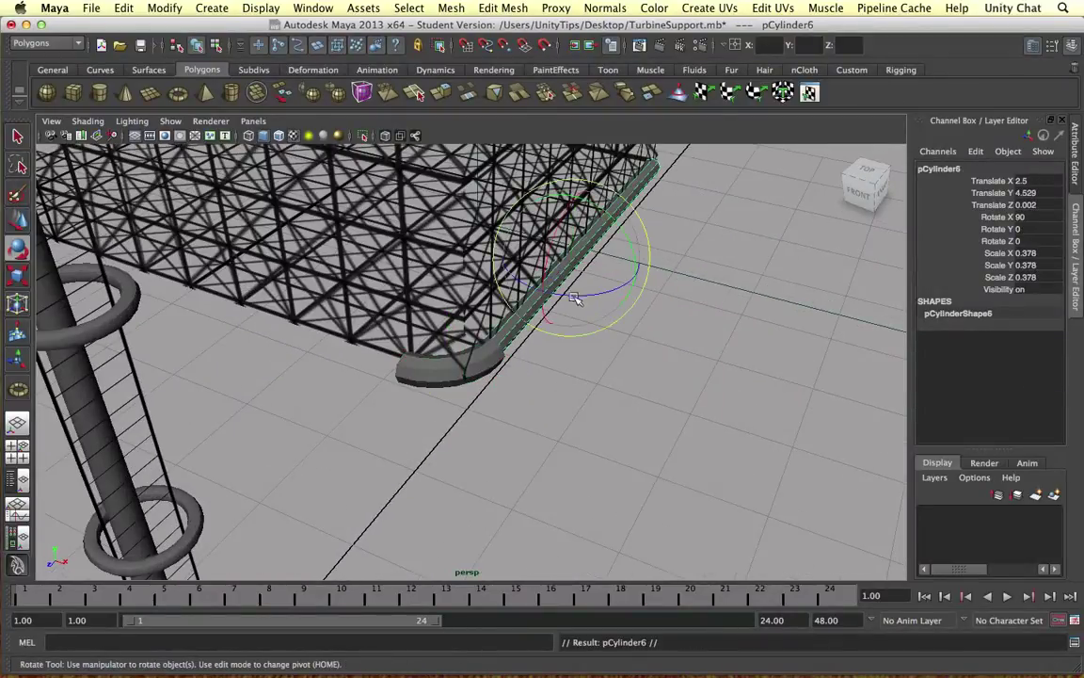
Rotate the cylinder rail 90° in Y and line it up with the bend at the basket's lower corner.
left_click_drag(577, 297, 630, 316)
left_click_drag(561, 256, 403, 381)
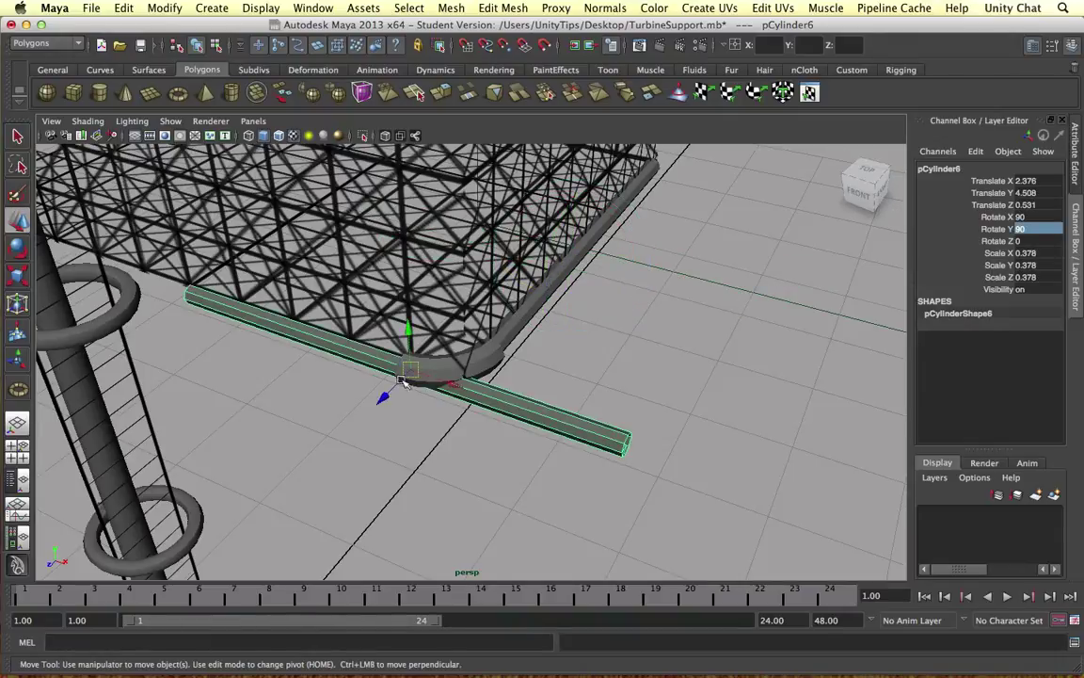
left_click_drag(296, 329, 438, 396, "alt")
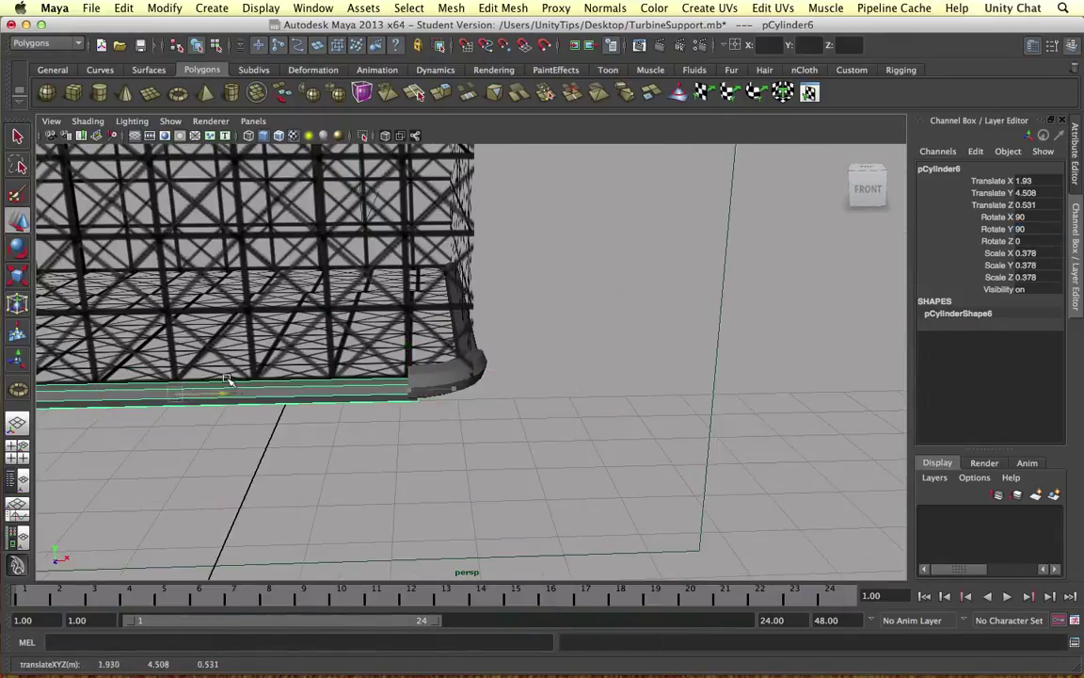
left_click_drag(165, 337, 364, 431, "alt")
key("space")
key("space")
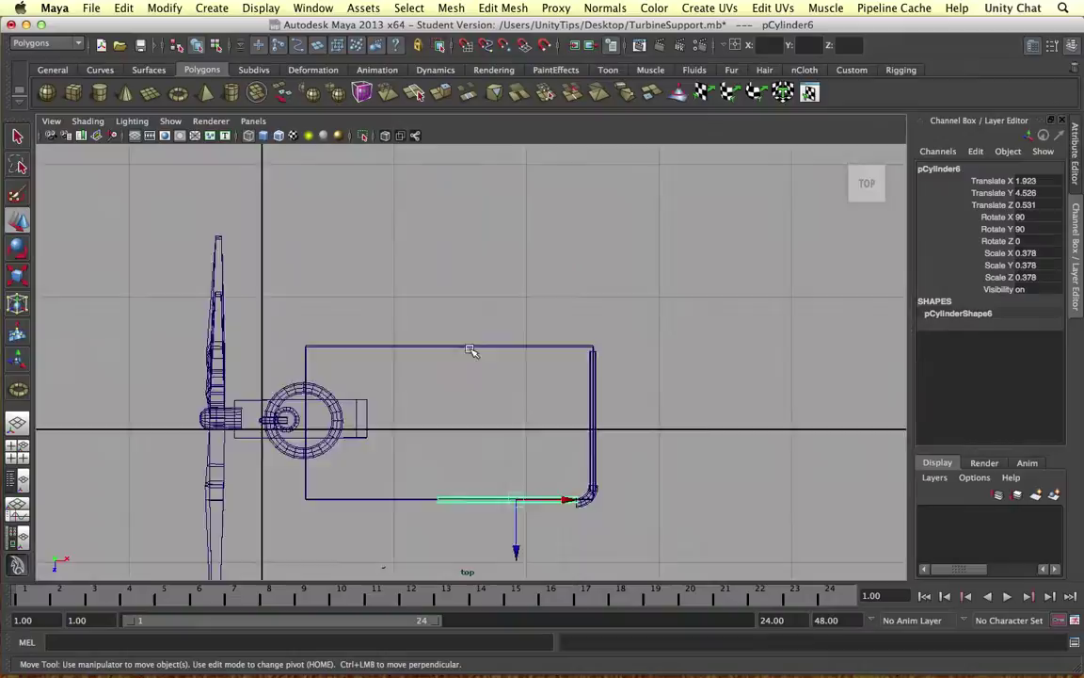
key("f")
left_click_drag(523, 415, 523, 432)
right_click_drag(524, 431, 435, 373, "alt")
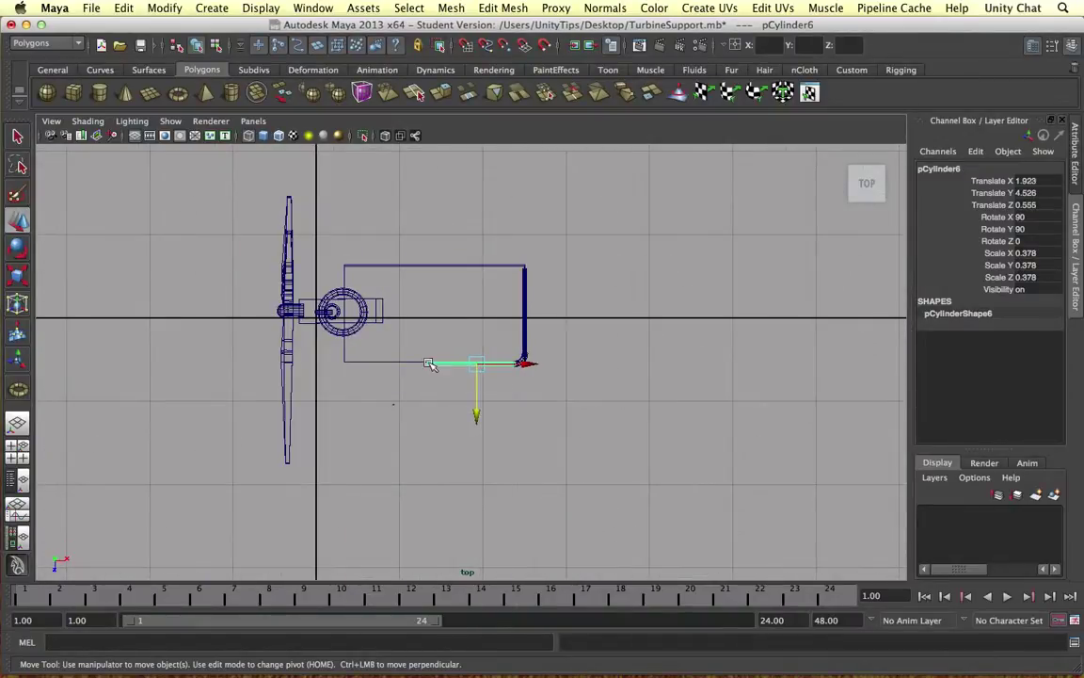
scroll(437, 368, "up", 5)
Drag the rail's far-end vertices in Top view to stretch it along the basket edge.
right_click_drag(314, 368, 250, 368)
left_click_drag(183, 350, 224, 381)
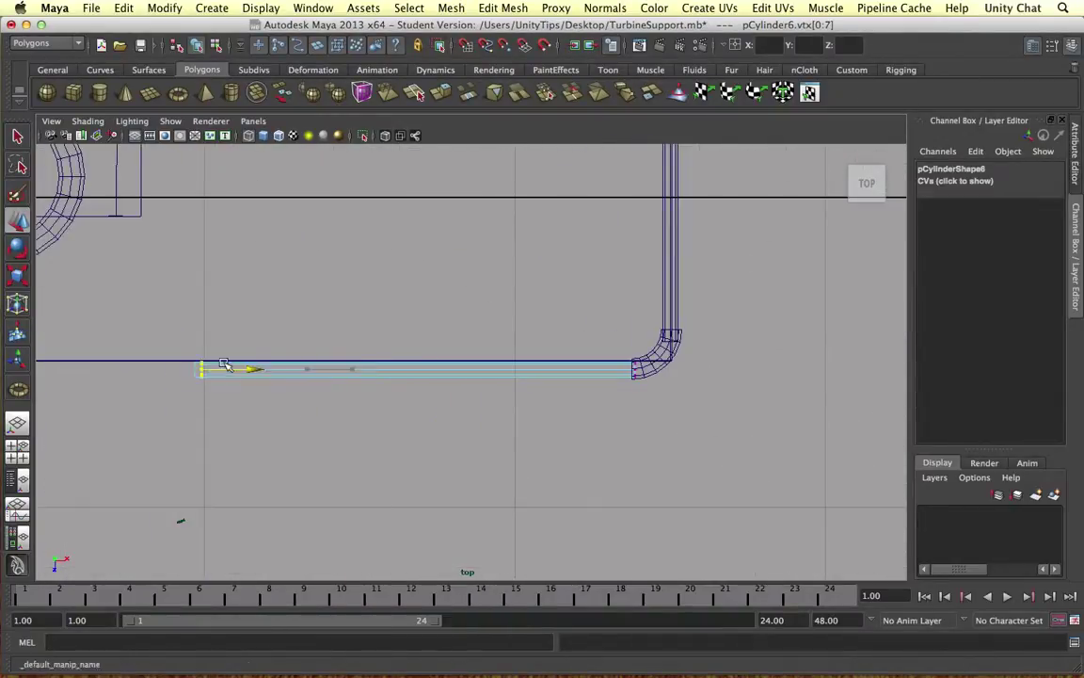
scroll(224, 367, "down", 5)
scroll(508, 376, "up", 5)
scroll(283, 363, "down", 5)
scroll(496, 358, "up", 2)
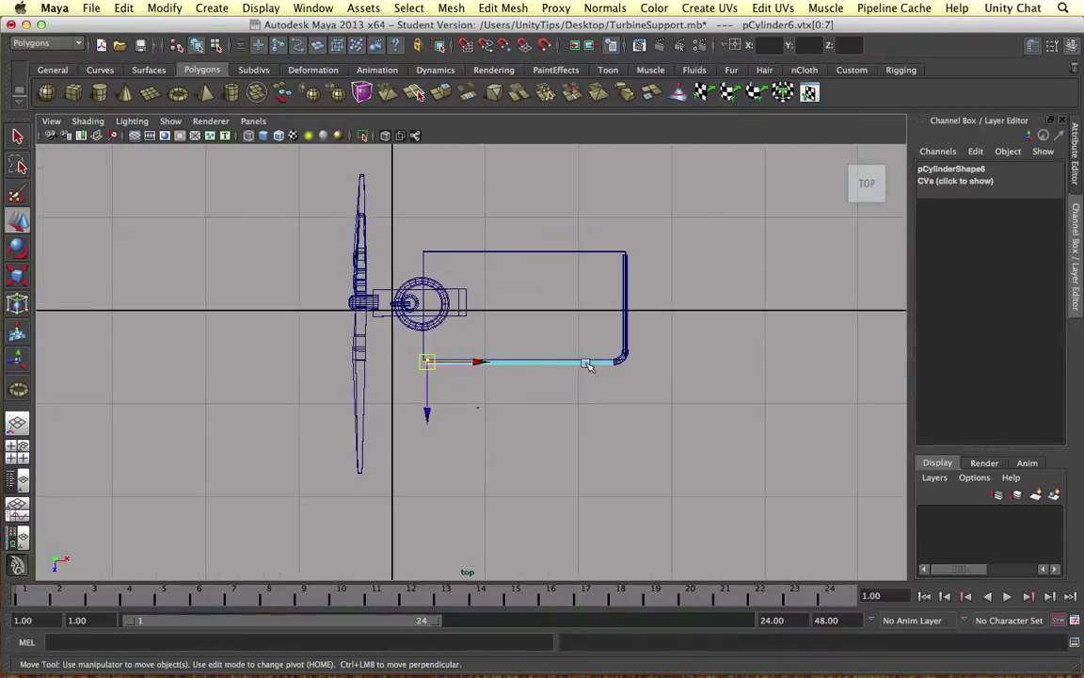
right_click_drag(565, 364, 626, 347)
key("space")
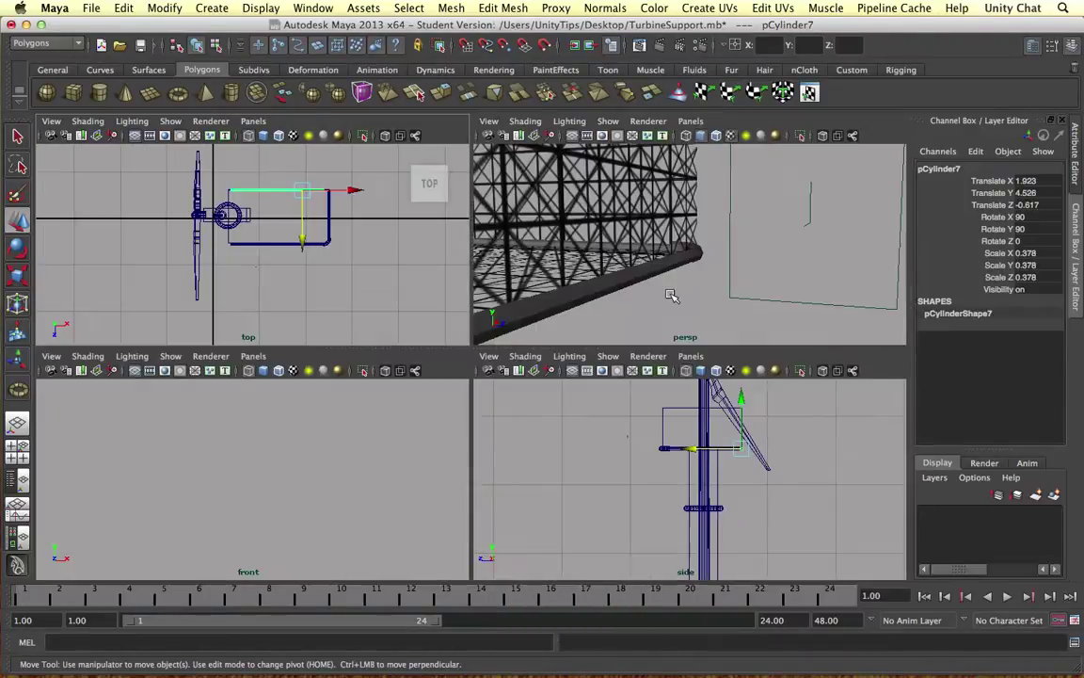
key("space")
key("space")
key("space")
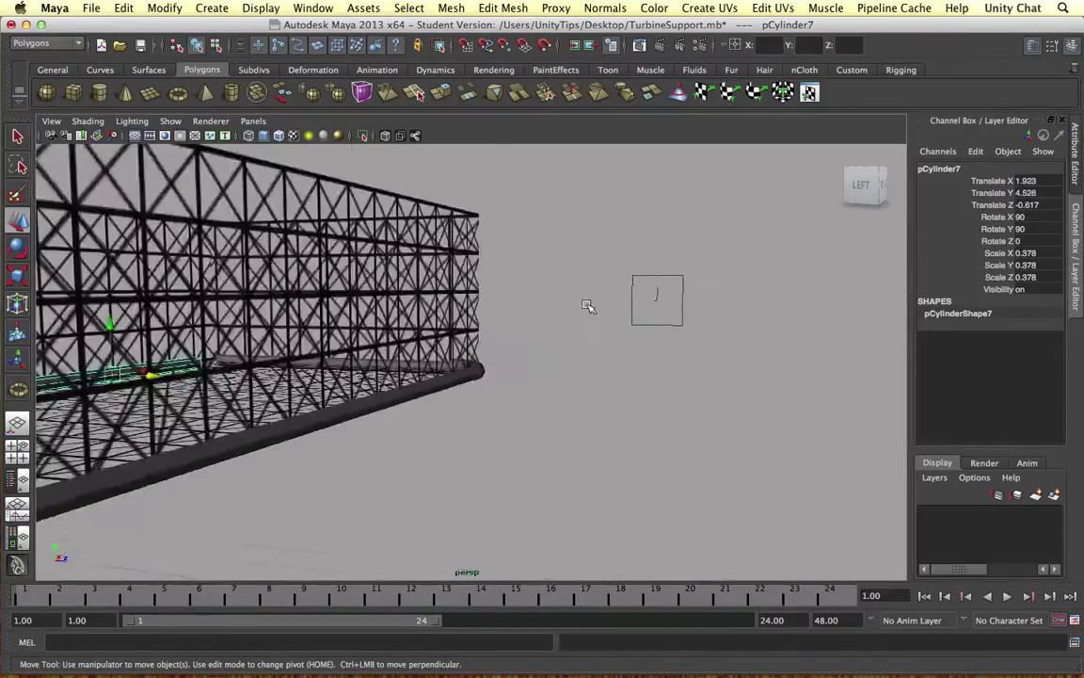
Select and reposition the corner bend and rails toward the basket's opposite corner.
left_click_drag(585, 305, 546, 345, "alt")
left_click(546, 345)
key("f")
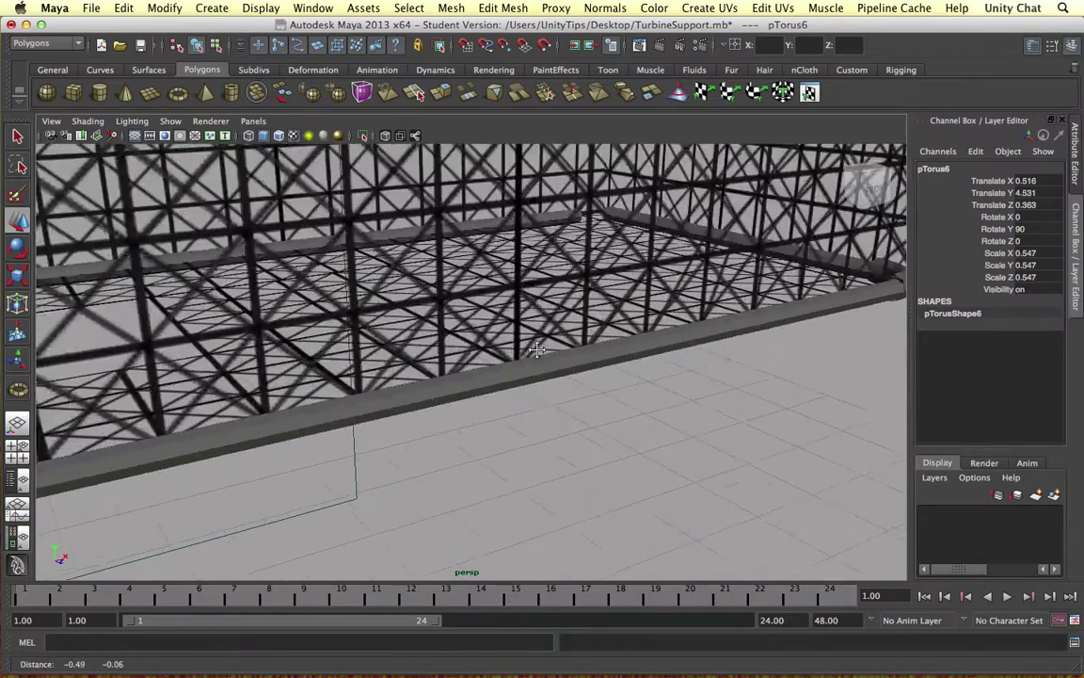
key("e")
key("w")
left_click_drag(564, 377, 702, 389, "alt")
left_click(589, 380)
right_click(494, 372)
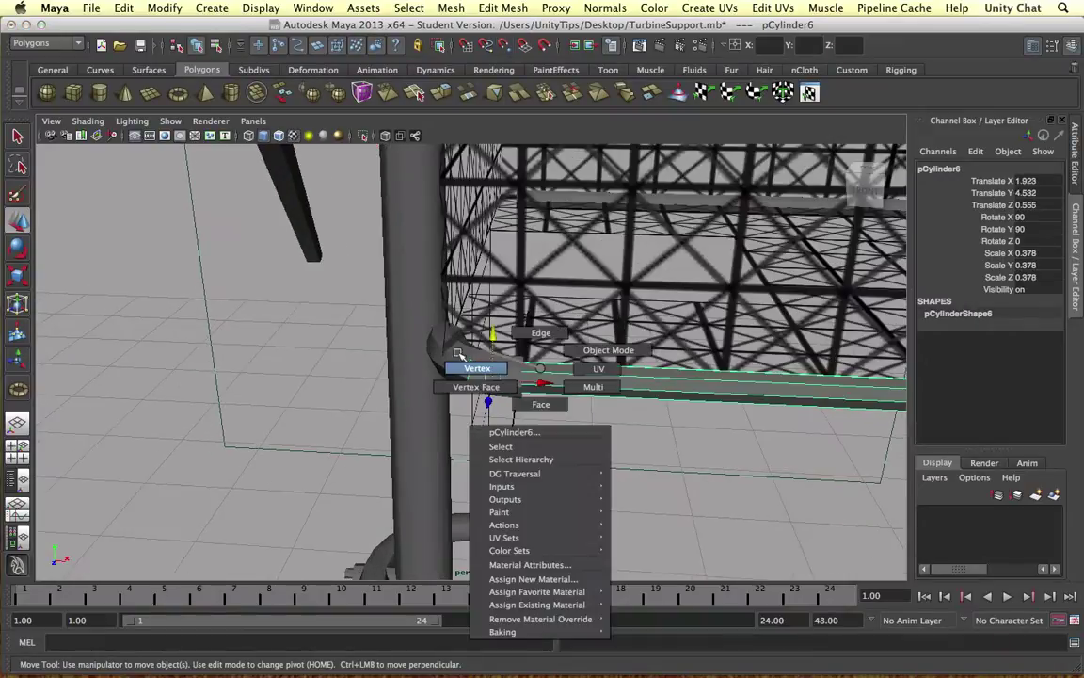
left_click_drag(494, 372, 491, 434, "alt")
left_click(442, 374)
left_click(494, 364)
left_click(457, 362)
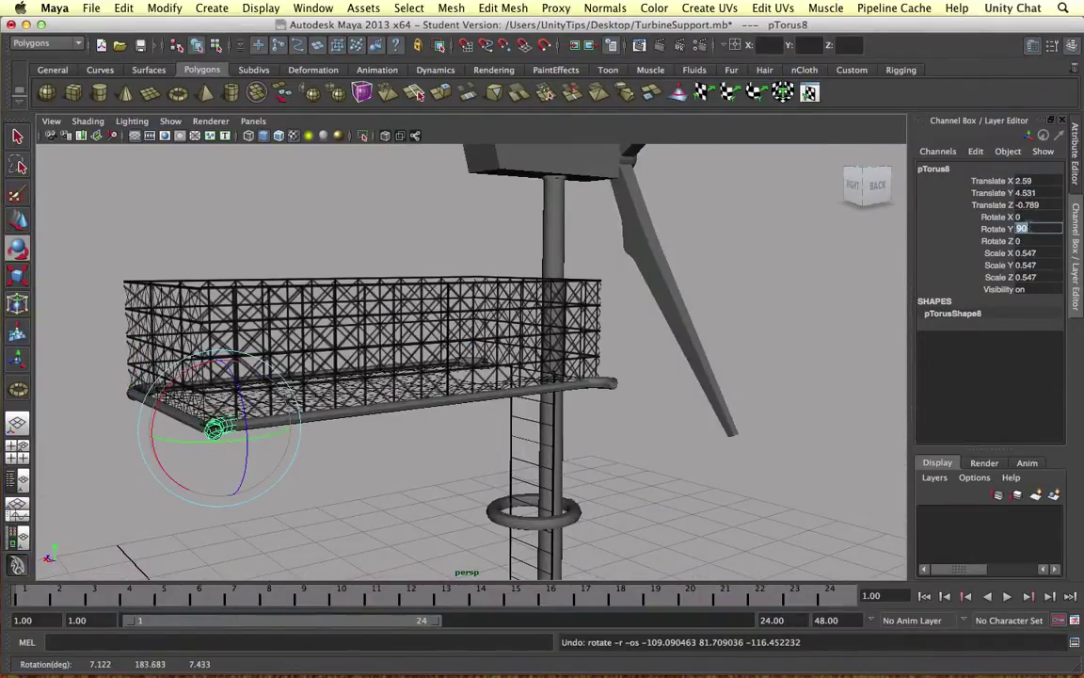
Slide the rails to meet the new corner bend, extending the side rail's end onto it.
key("f")
left_click_drag(489, 362, 444, 435, "alt")
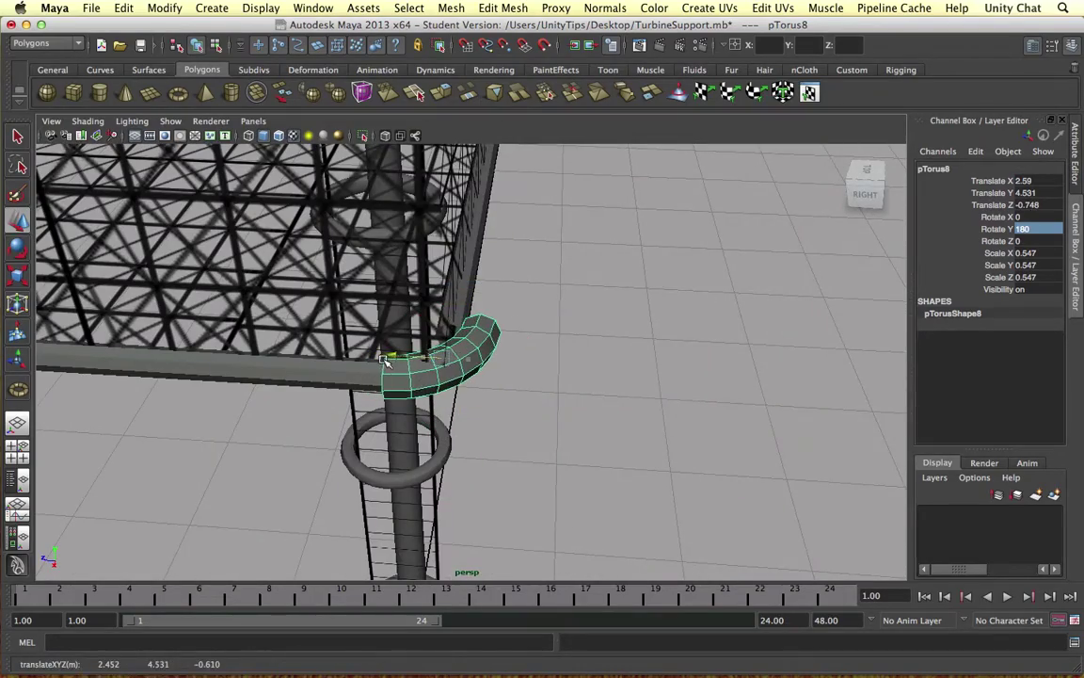
left_click_drag(438, 204, 585, 509, "alt")
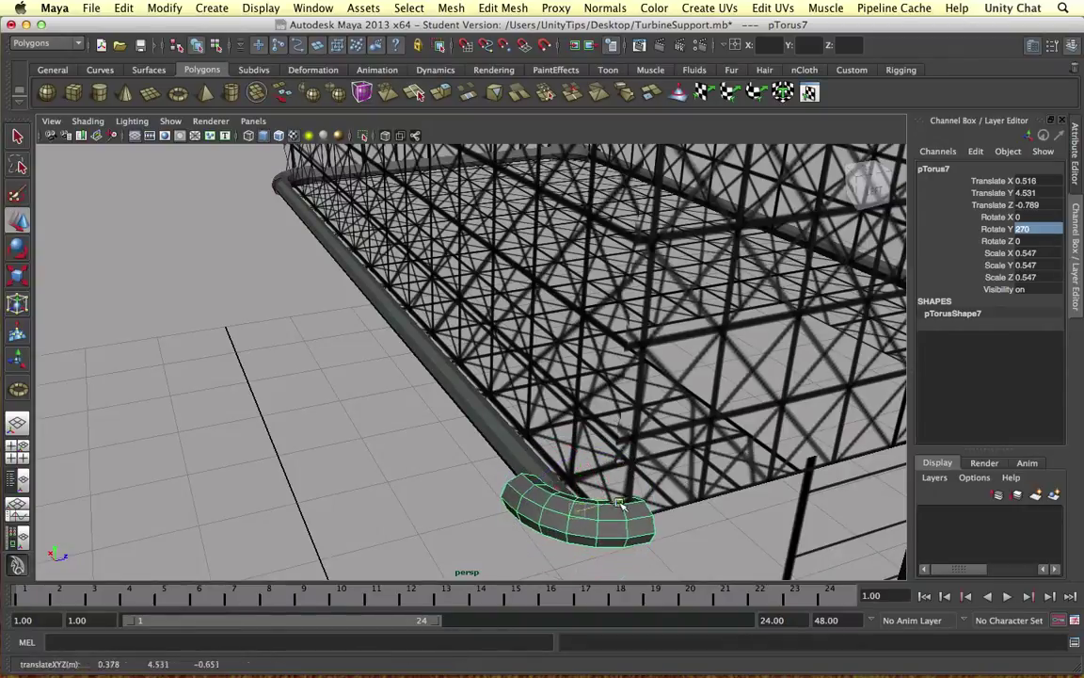
left_click(513, 442)
right_click_drag(494, 414, 452, 416)
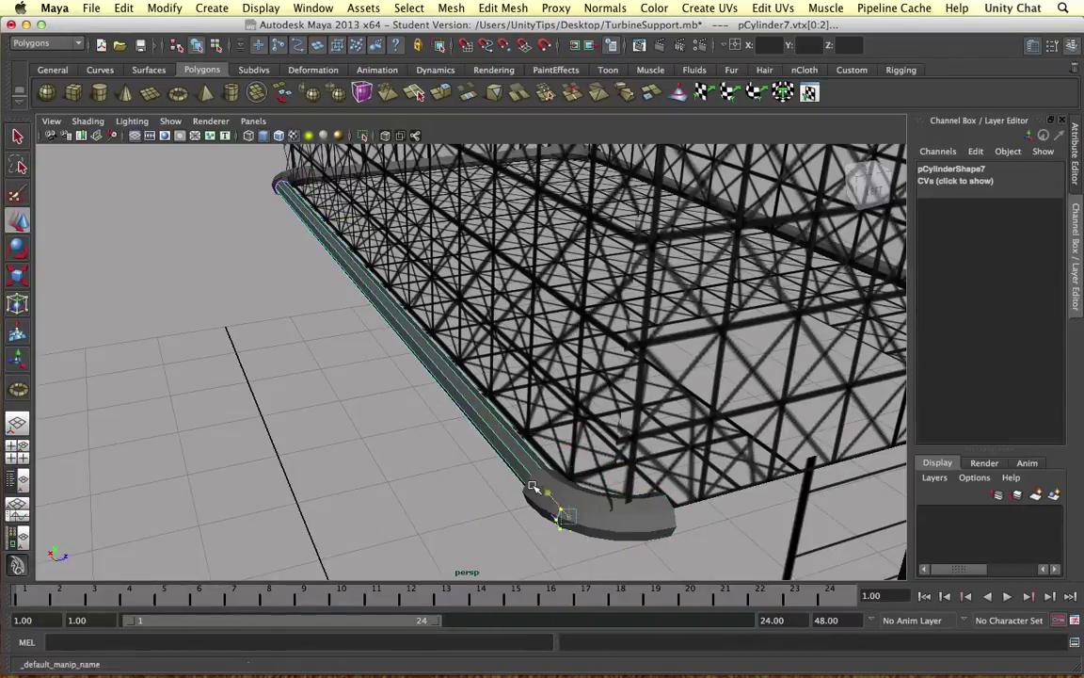
left_click_drag(527, 471, 562, 365, "alt")
left_click(302, 404)
left_click_drag(302, 404, 346, 224, "alt")
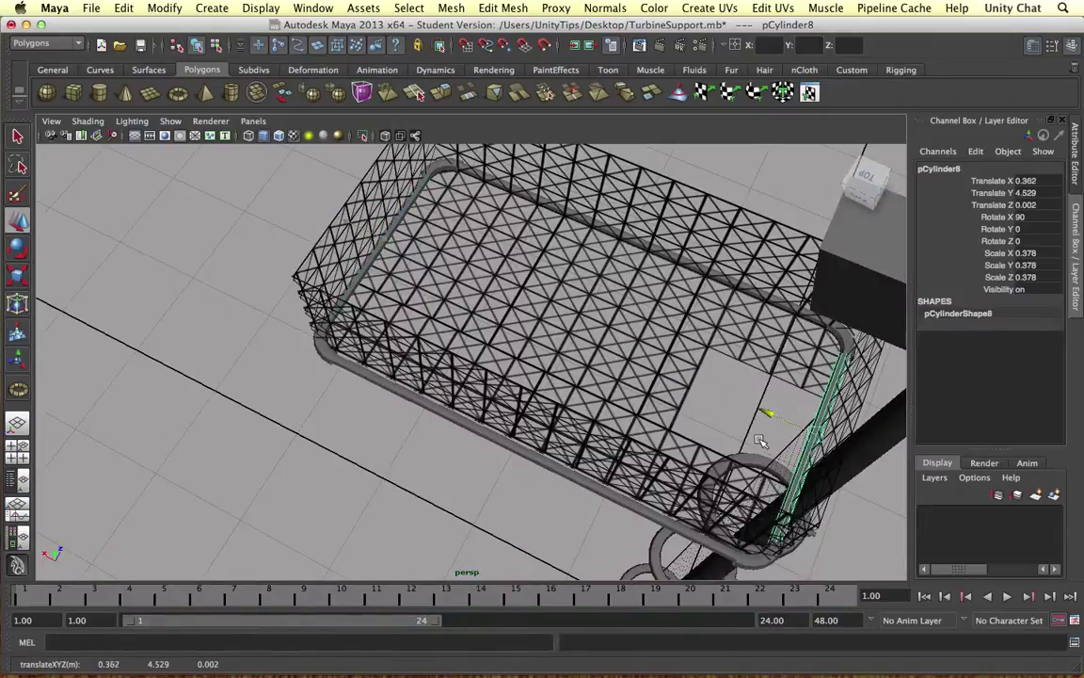
Select the corner bends and rails that make up the basket rim.
left_click_drag(761, 442, 581, 375, "alt")
left_click(634, 368)
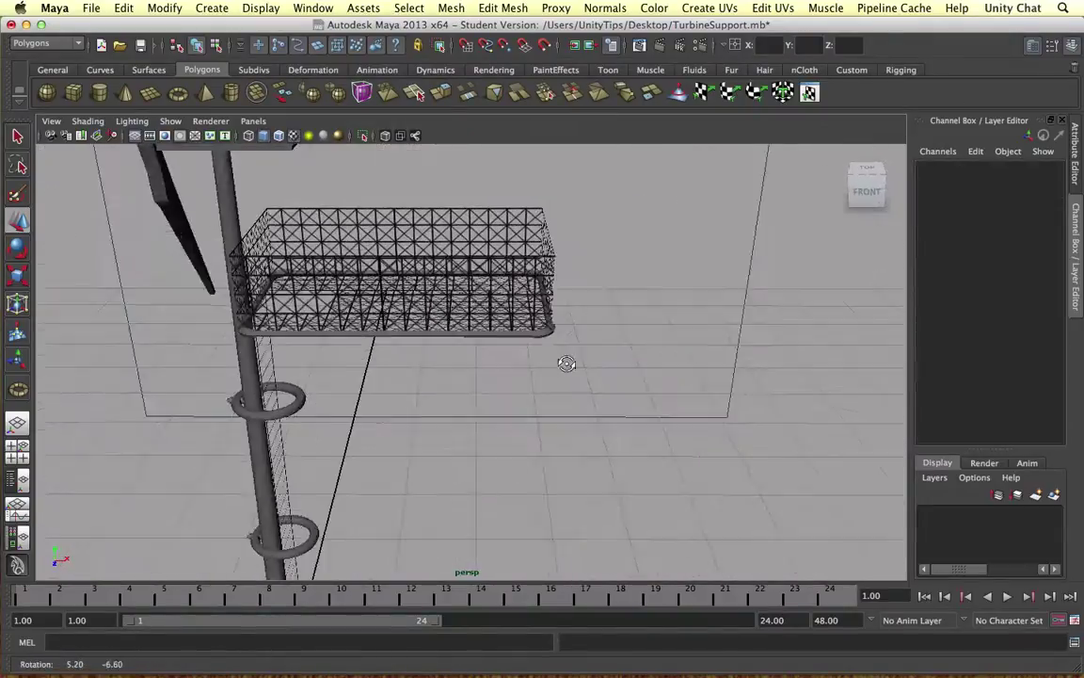
left_click(520, 310)
left_click_drag(566, 363, 409, 420, "alt")
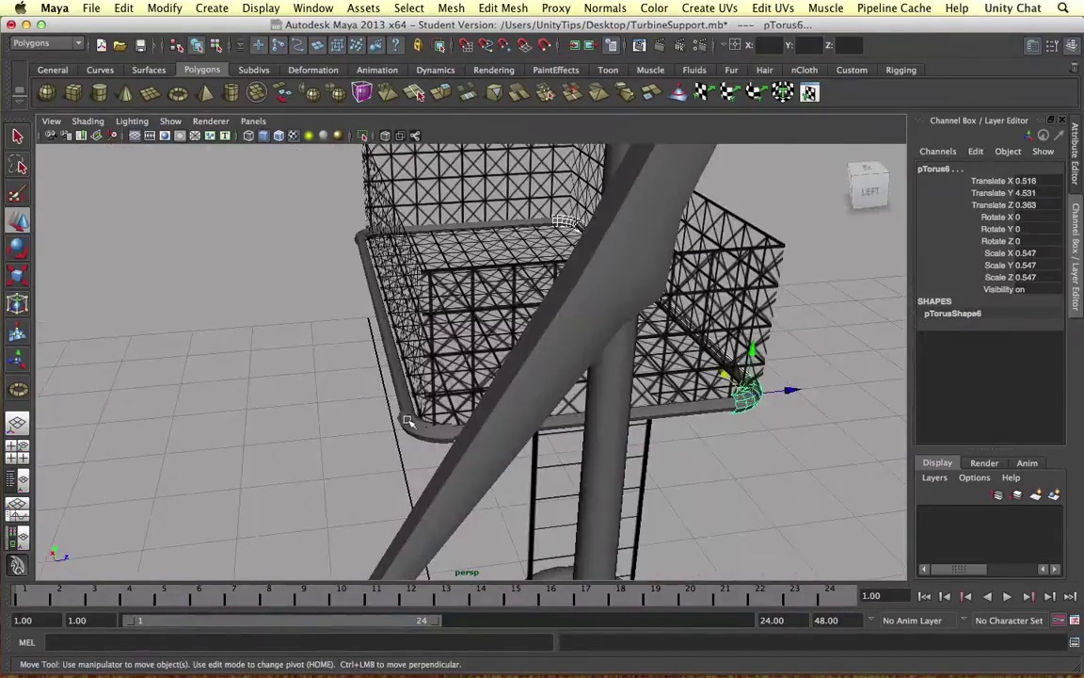
left_click(373, 365)
left_click_drag(373, 365, 519, 285, "alt")
Combine the selected rails and corner bends into one rim mesh with Mesh > Combine.
left_click(451, 7)
left_click(452, 31)
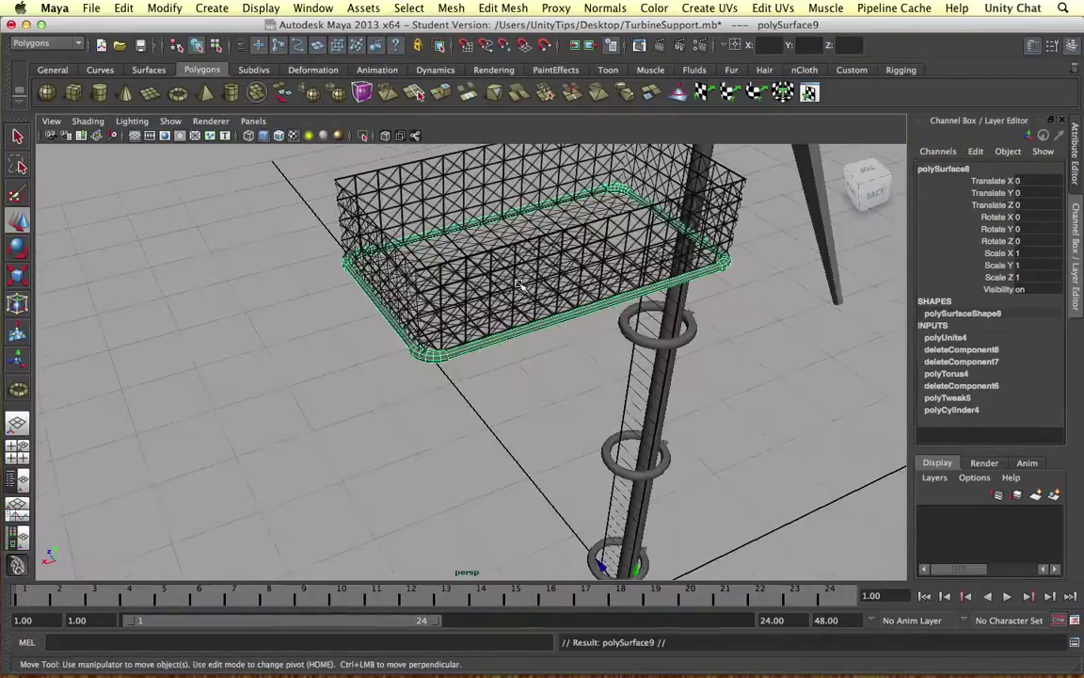
left_click(613, 214)
left_click_drag(614, 214, 395, 433, "alt")
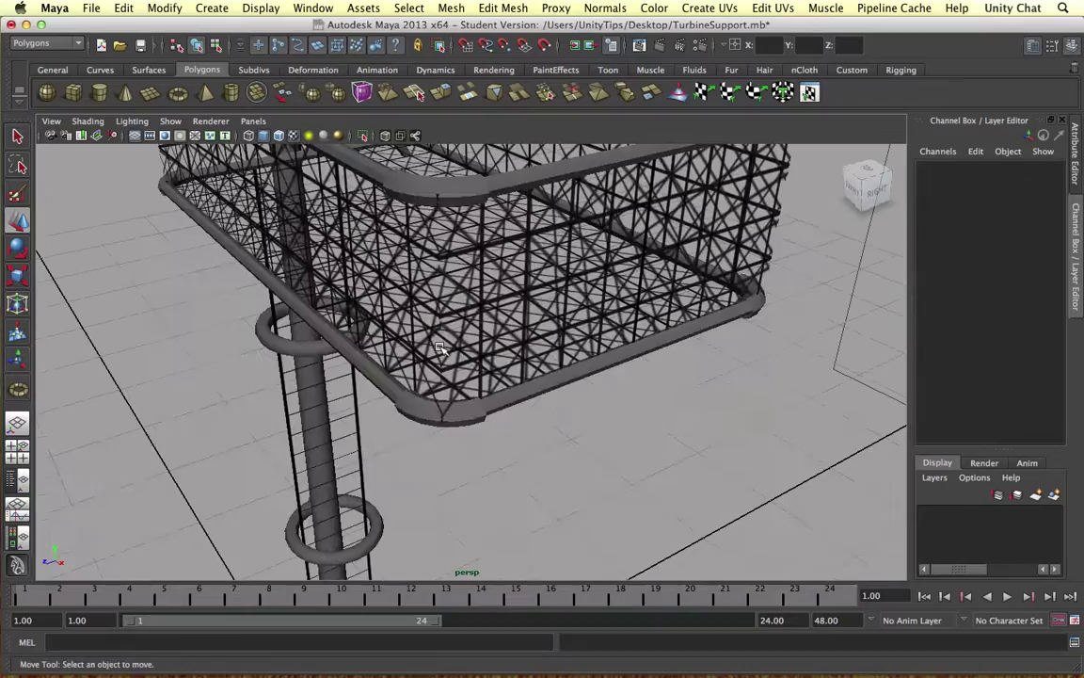
Select faces f[8:9] on the inner side of a rim corner bend.
left_click(395, 433)
scroll(399, 442, "up", 5)
left_click(394, 411)
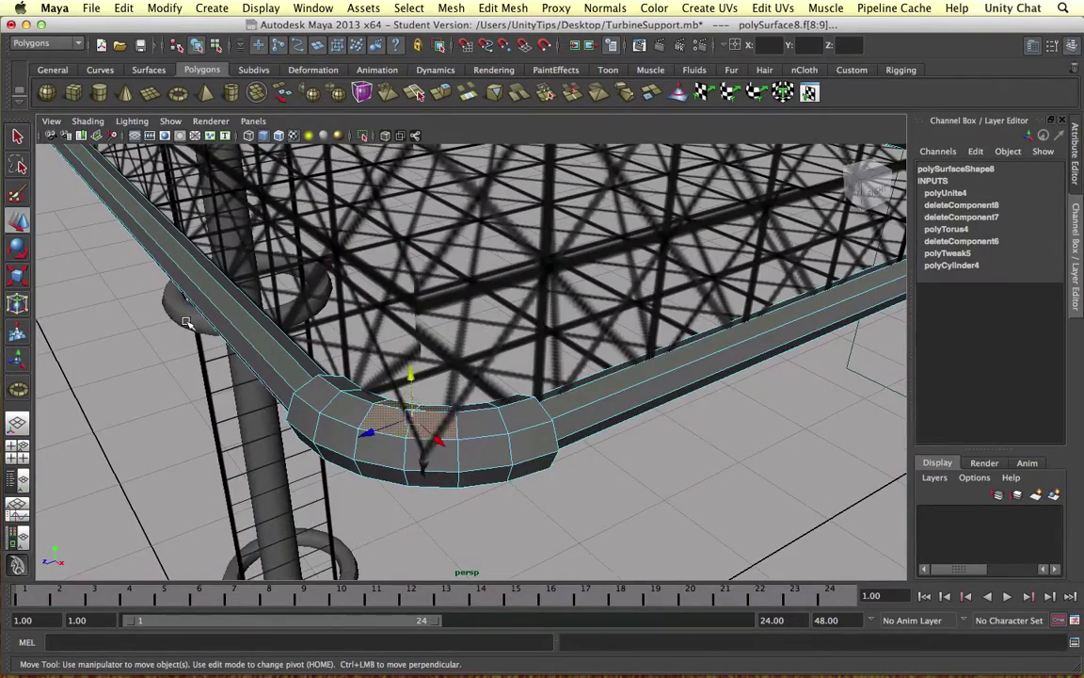
left_click_drag(188, 323, 358, 453, "alt")
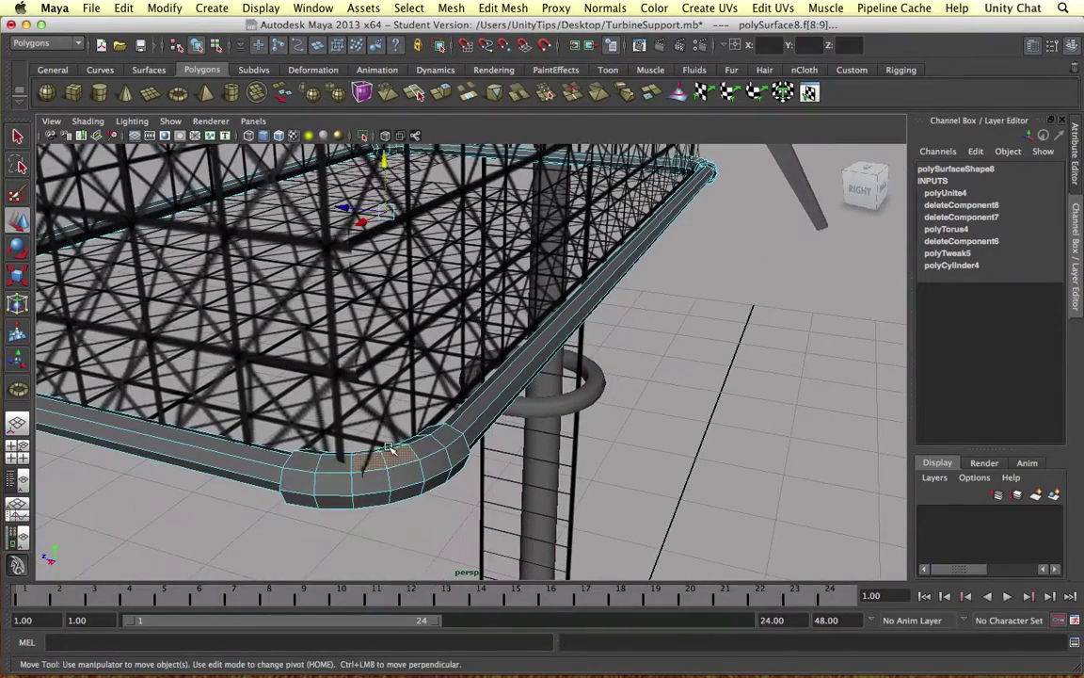
Remove the unwanted extrusion from the rail's selected faces.
key("ctrl+e")
scroll(462, 347, "down", 3)
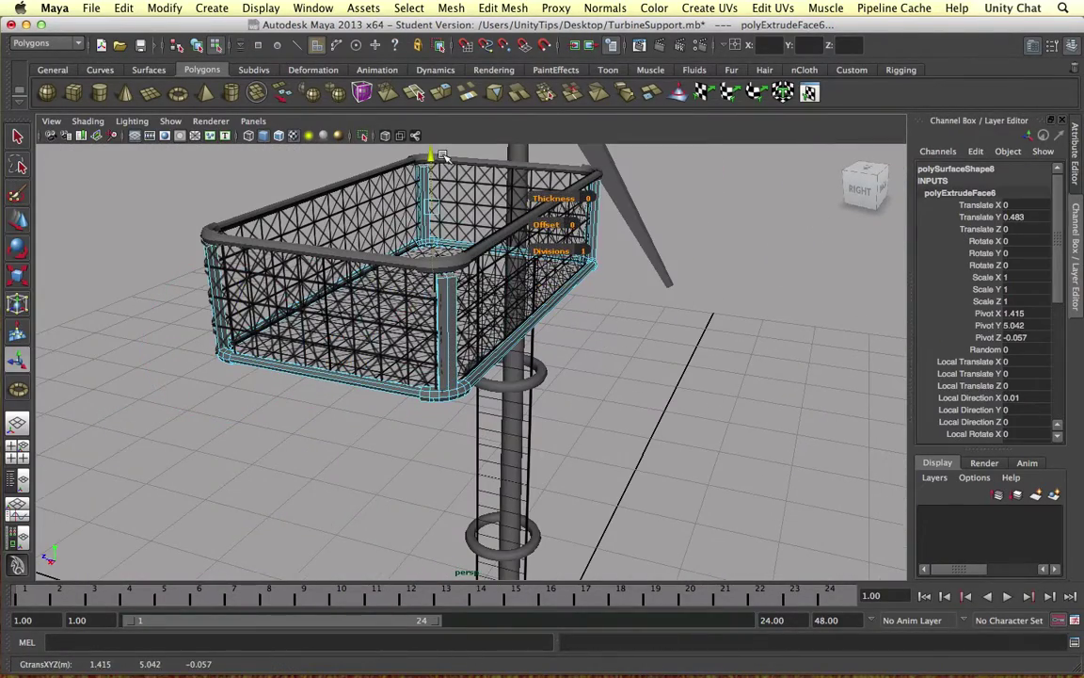
key("Delete")
scroll(442, 153, "up", 5)
Select faces on the rail corner above the vertical post.
left_click_drag(442, 154, 465, 352, "alt")
scroll(489, 151, "up", 5)
left_click(473, 382)
left_click(443, 350)
scroll(450, 347, "down", 3)
scroll(442, 344, "down", 3)
scroll(435, 339, "up", 8)
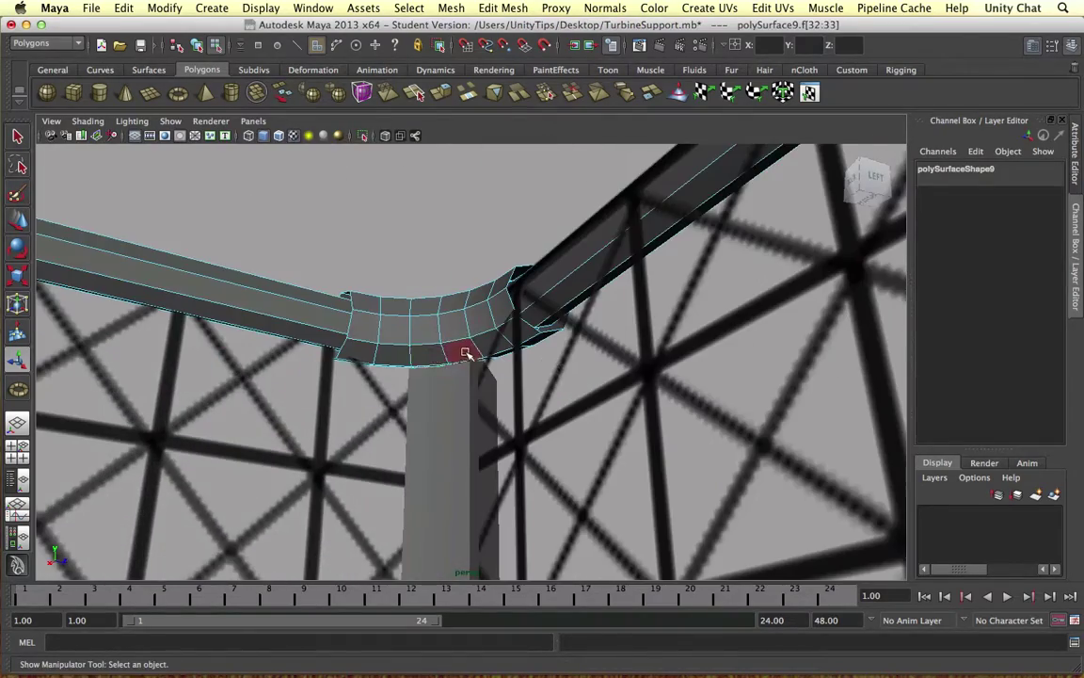
scroll(449, 341, "down", 5)
Add the neighbouring rail corner faces to the selection and bring up the Mesh operations list.
left_click_drag(567, 331, 484, 436, "alt")
left_click(484, 436)
scroll(309, 266, "up", 8)
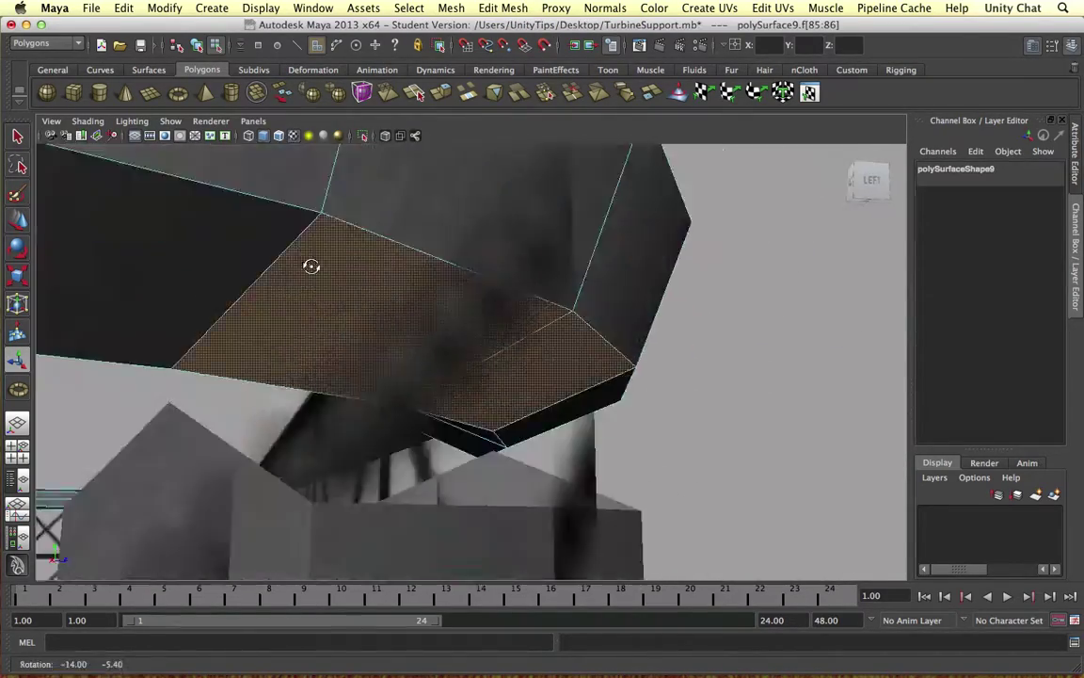
left_click_drag(309, 267, 339, 339, "alt")
scroll(241, 284, "down", 5)
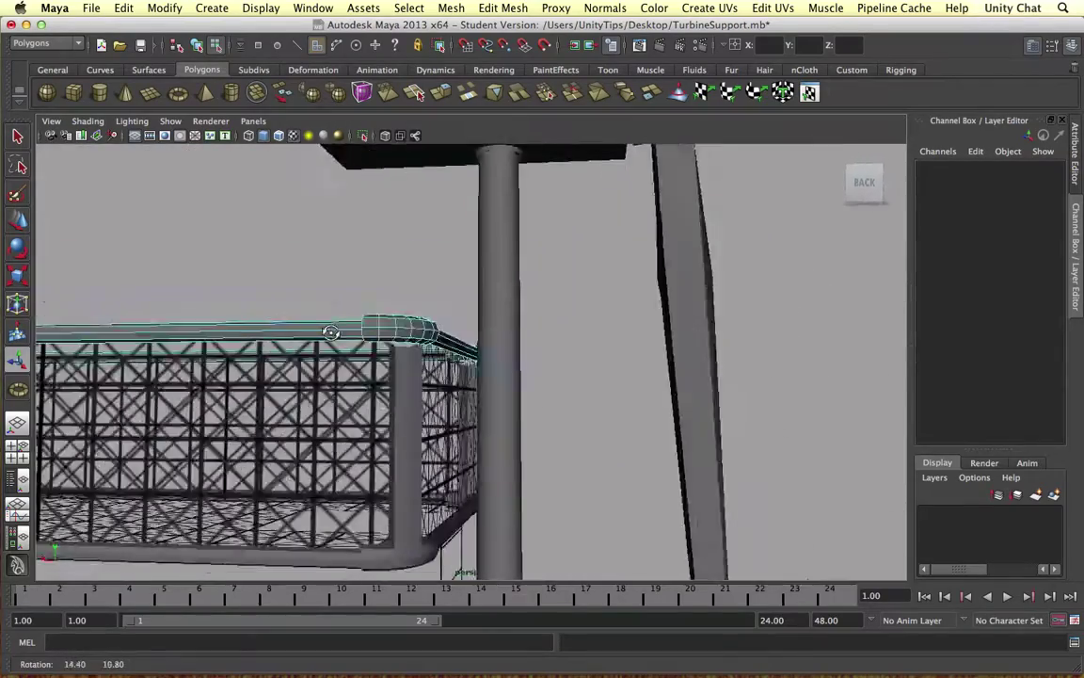
scroll(471, 292, "up", 5)
left_click(480, 291)
left_click_drag(480, 292, 424, 376, "alt")
left_click(449, 356, "shift")
scroll(477, 370, "down", 5)
left_click(473, 416)
Separate the rail into its own mesh and switch to the Merge Vertex Tool.
left_click(451, 8)
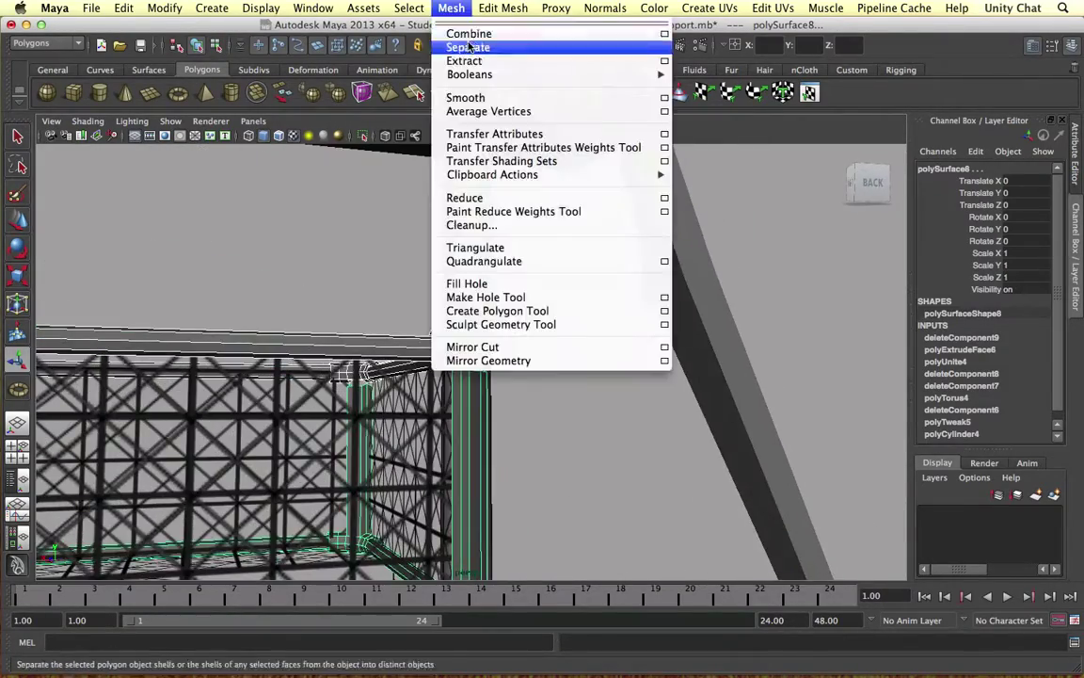
left_click(468, 47)
scroll(522, 416, "up", 8)
left_click(396, 435)
right_click(394, 411, "shift")
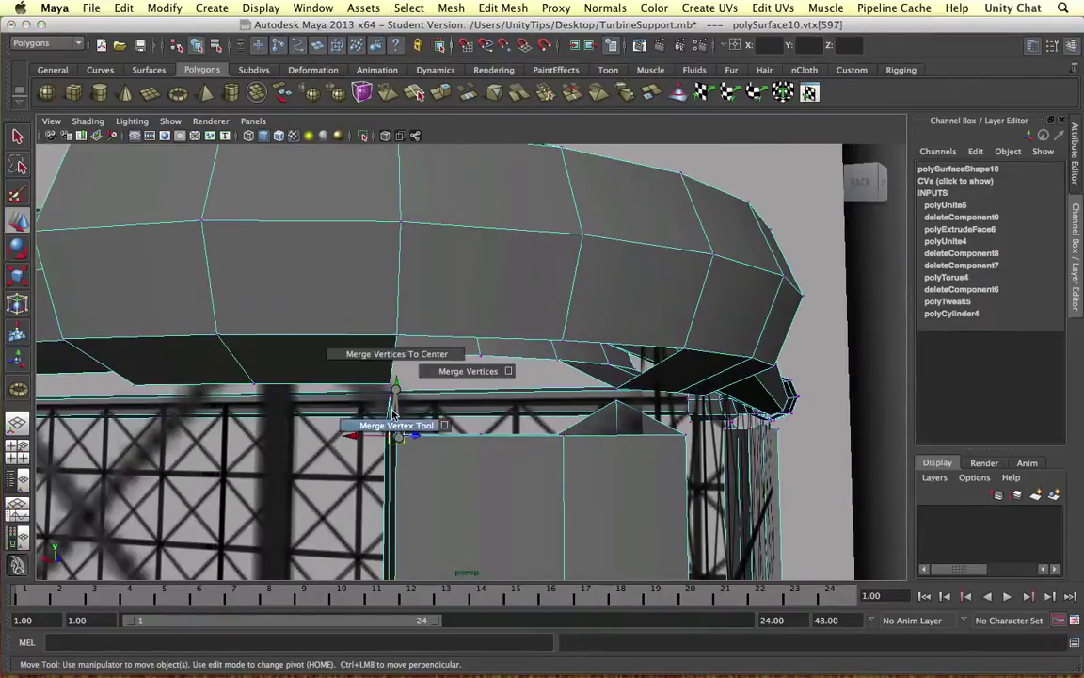
left_click(396, 425)
left_click_drag(397, 425, 554, 443, "alt")
Merge the rail's corner vertices onto the post at the first corner.
left_click_drag(378, 428, 506, 425, "alt")
left_click_drag(505, 425, 505, 425)
left_click_drag(242, 329, 242, 325)
left_click_drag(242, 325, 449, 322, "alt")
left_click_drag(336, 337, 514, 371, "alt")
right_click_drag(530, 356, 632, 355, "alt")
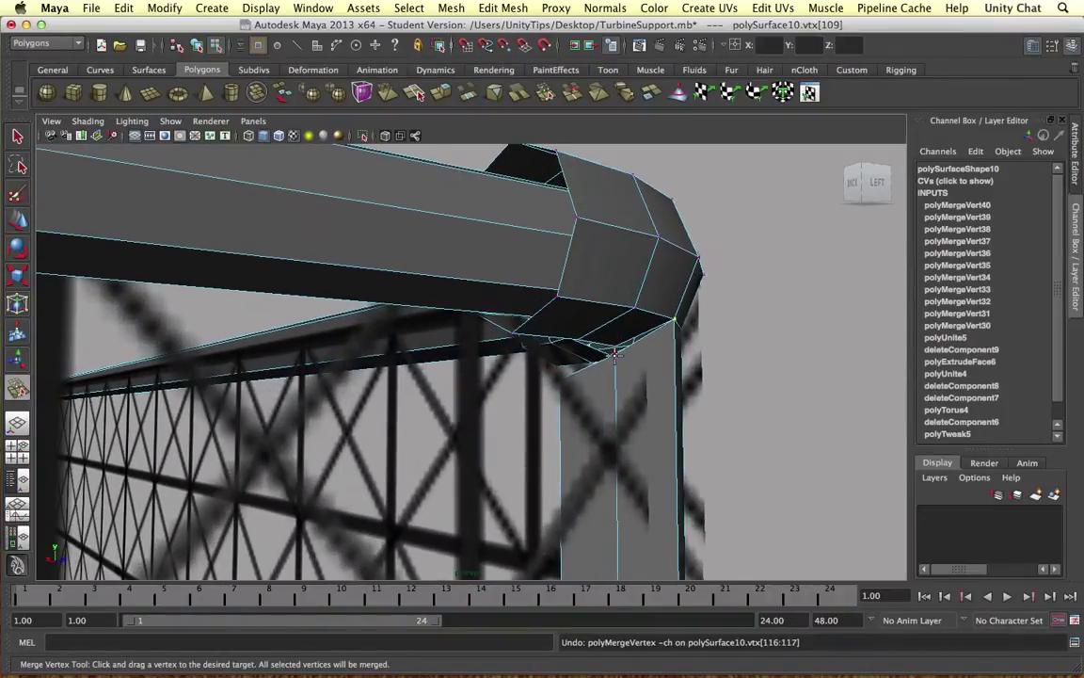
left_click_drag(614, 356, 565, 349, "alt")
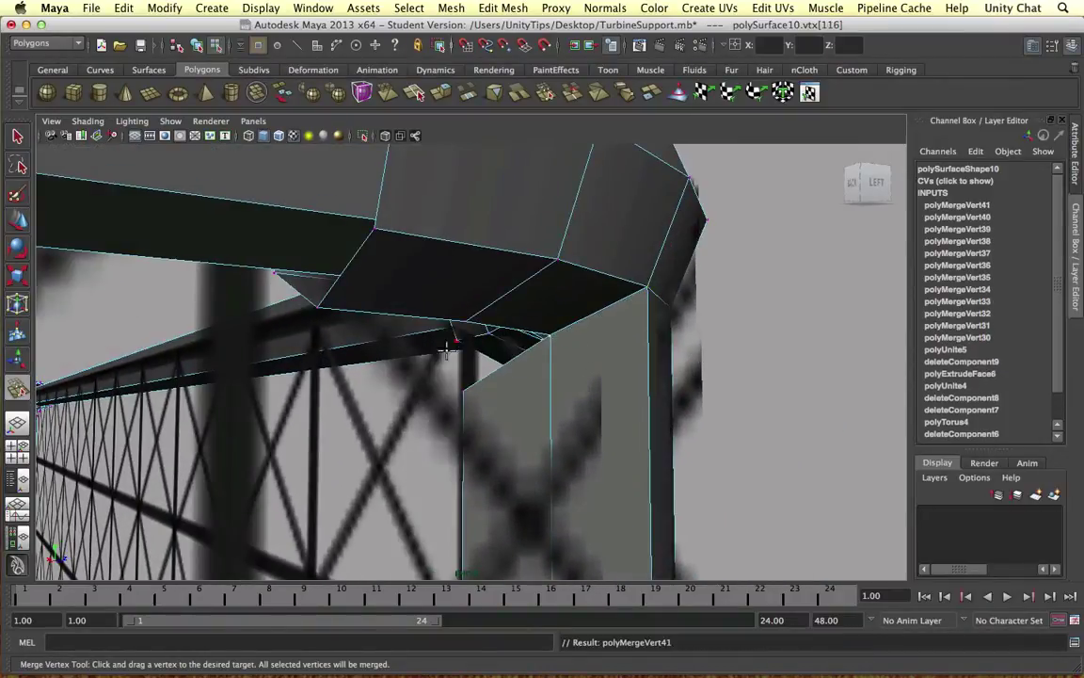
left_click_drag(446, 348, 615, 437, "alt")
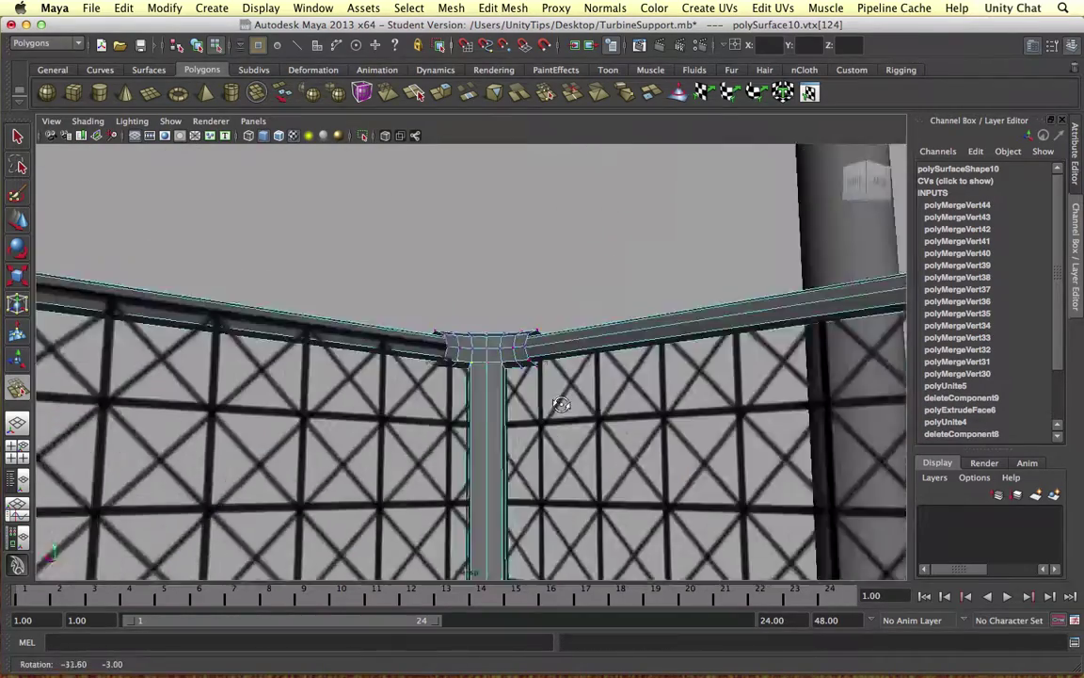
Merge the rail joint vertices onto the posts at the remaining corners.
left_click_drag(556, 400, 560, 320, "alt")
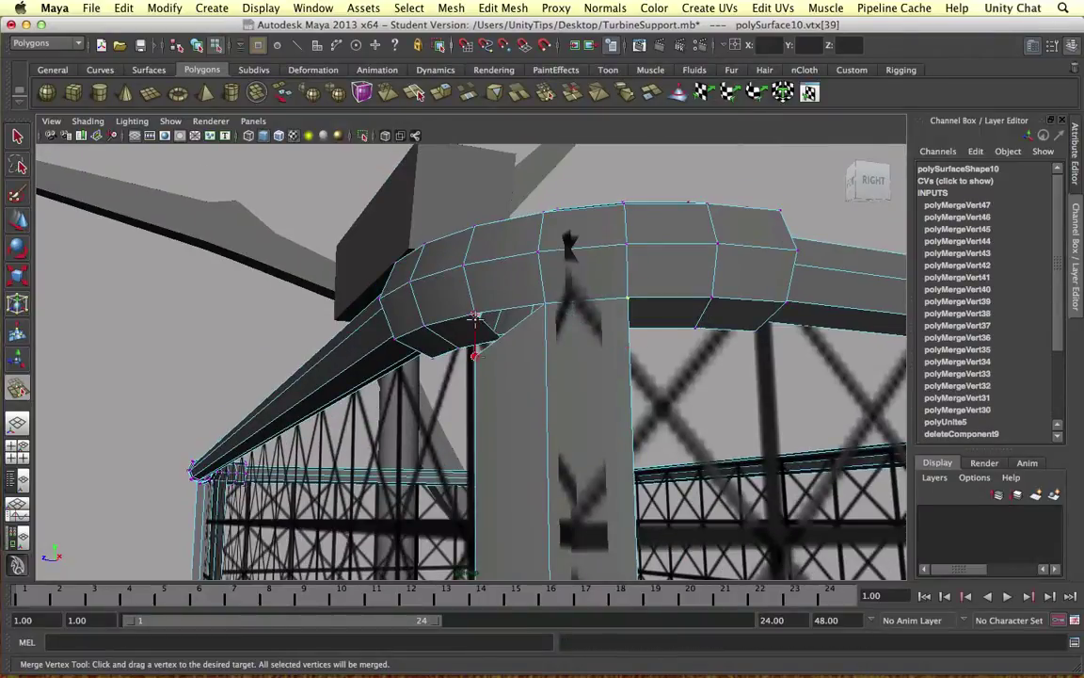
left_click_drag(475, 321, 475, 355)
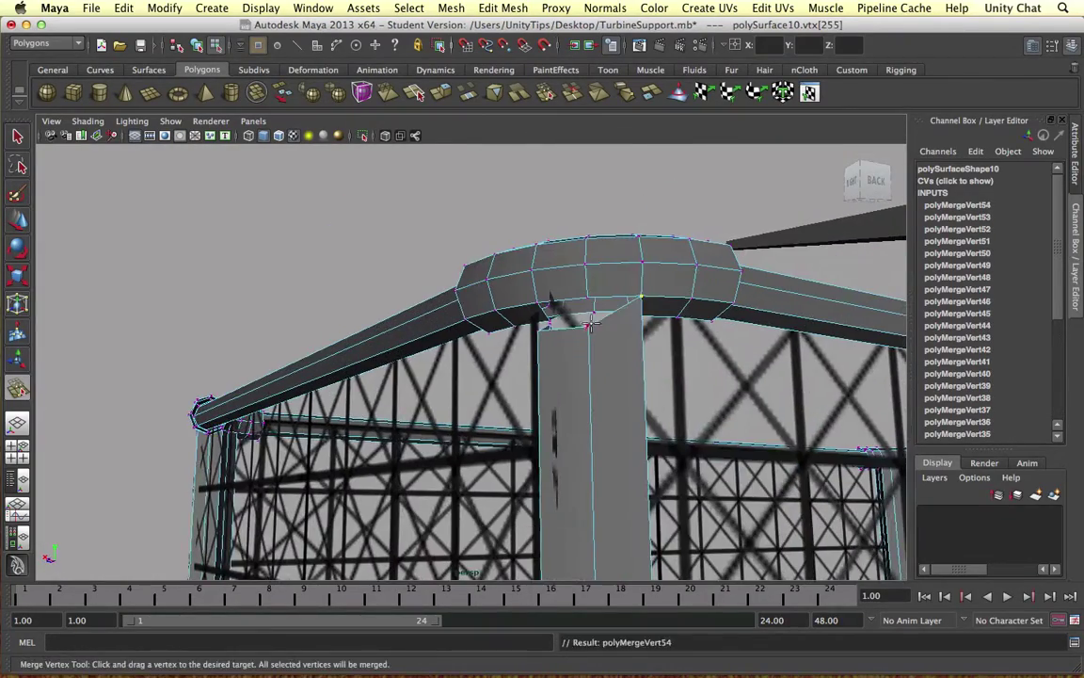
left_click_drag(546, 326, 598, 375, "alt")
right_click_drag(598, 374, 433, 426, "alt")
left_click_drag(433, 426, 405, 434, "alt")
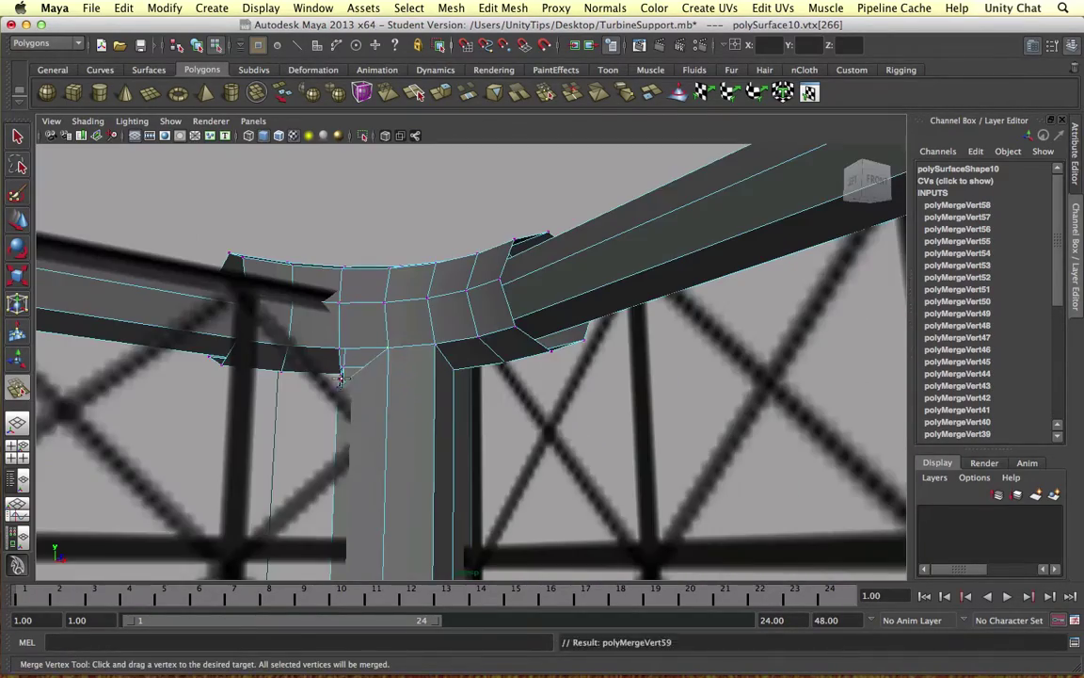
left_click_drag(308, 312, 561, 337, "alt")
key("w")
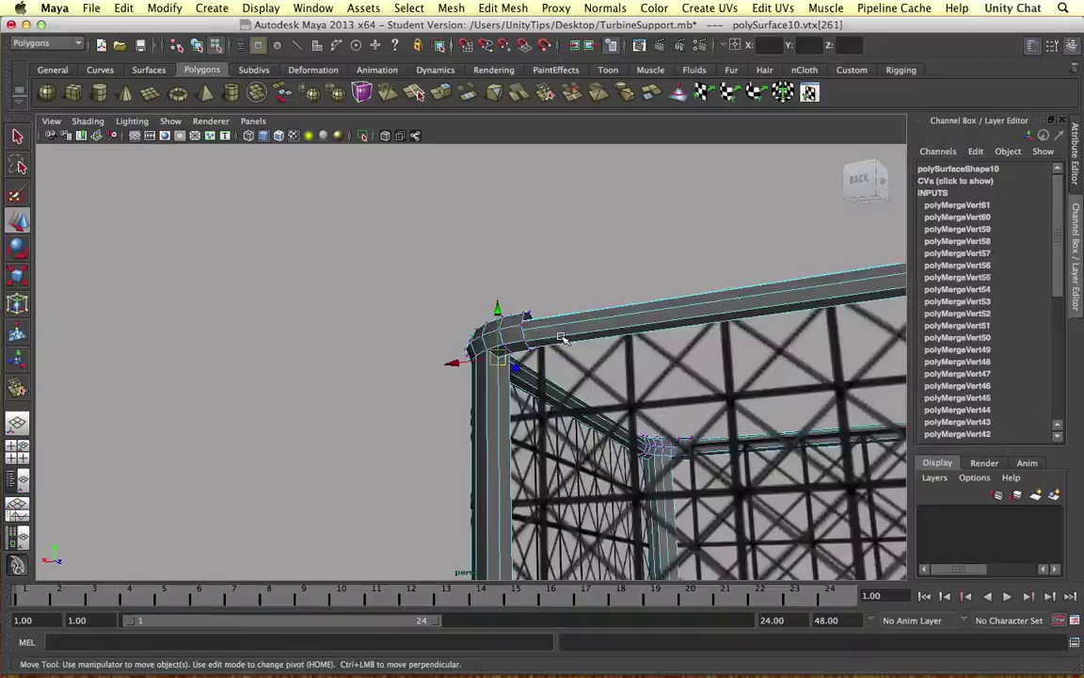
right_click_drag(561, 337, 508, 369, "alt")
mouse_move(508, 369)
left_mouse_down("alt")
mouse_move(459, 387)
mouse_move(524, 352)
left_mouse_up("alt")
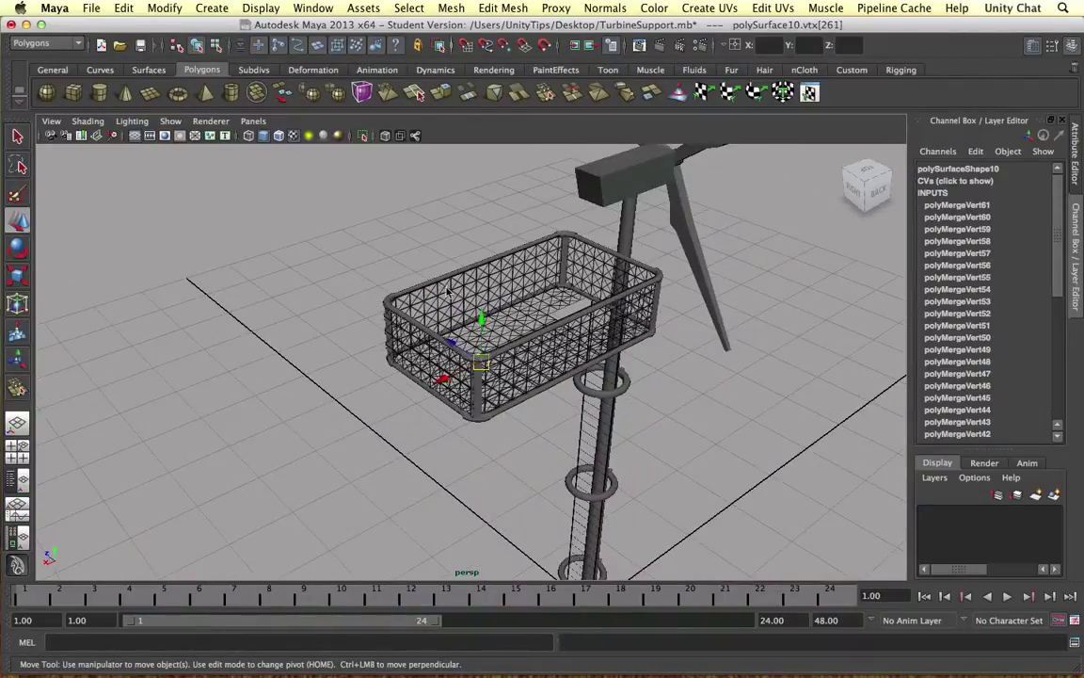
Frame the basket and check its top rim, body, wire panel and front rim pieces.
left_click(598, 242)
left_click(494, 317)
key("f")
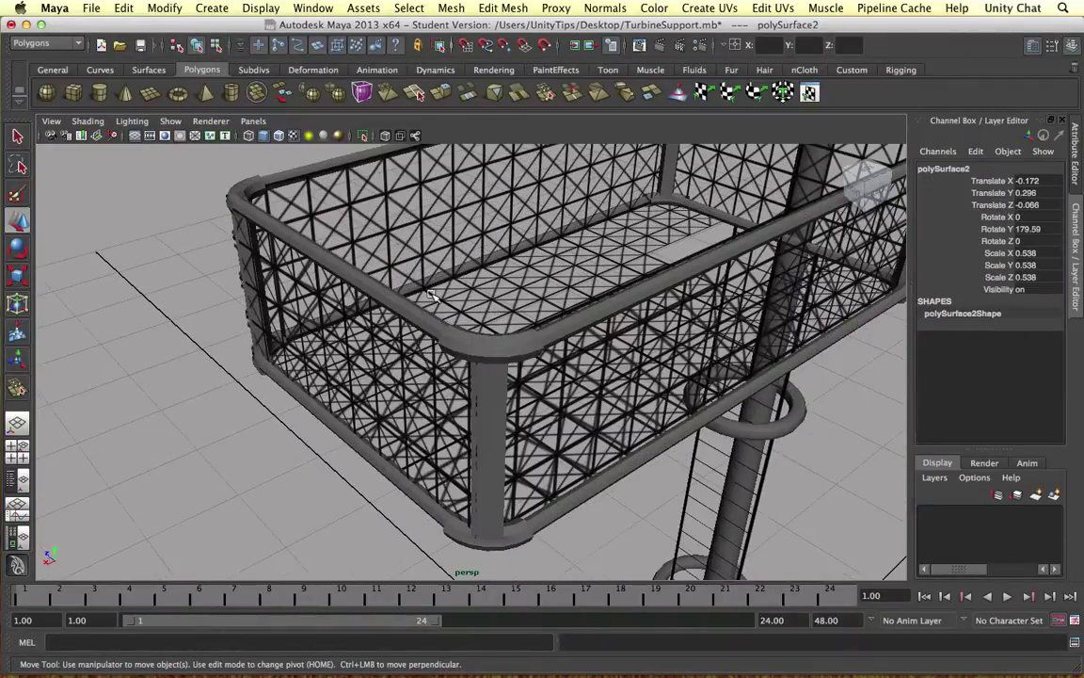
left_click(430, 295)
key("f")
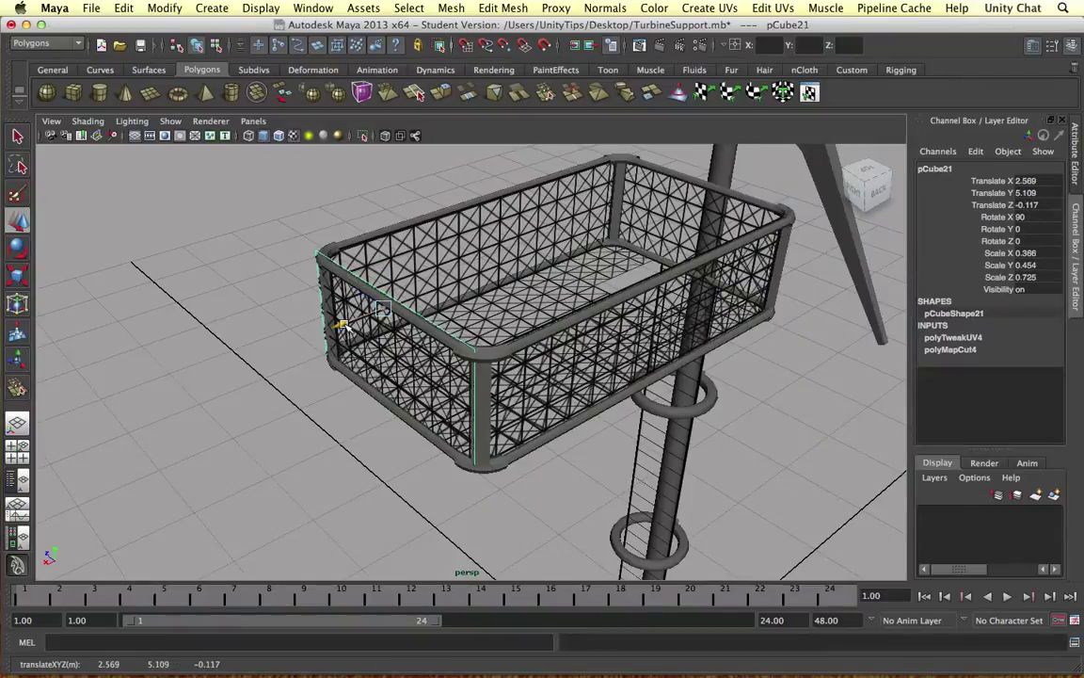
left_click(545, 380)
left_click_drag(627, 268, 583, 339, "alt")
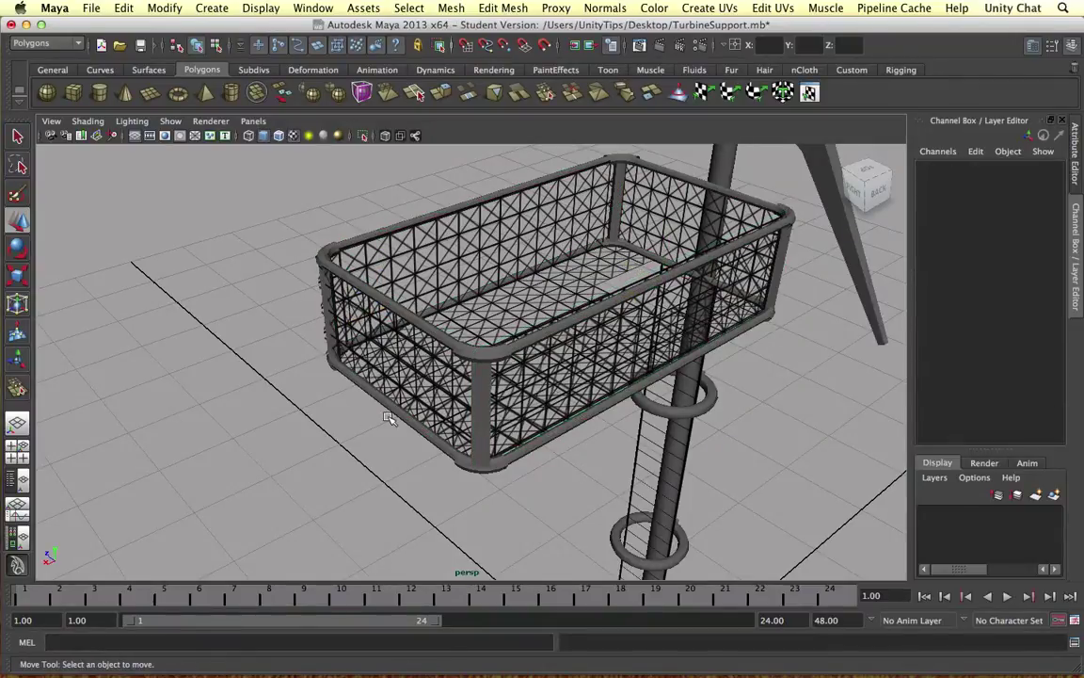
left_click(520, 412)
scroll(520, 412, "up", 3)
left_click(504, 482)
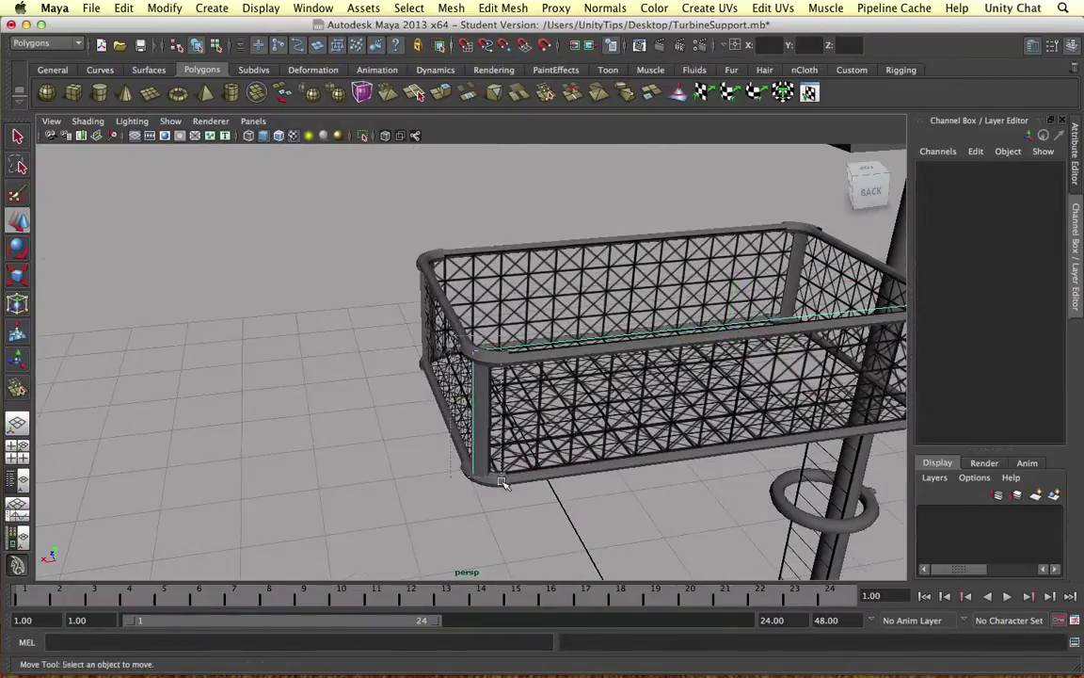
Inspect the side wire panel from the basket's left and select the top rim piece.
left_click(429, 421)
left_click_drag(429, 421, 614, 363, "alt")
left_click(613, 362)
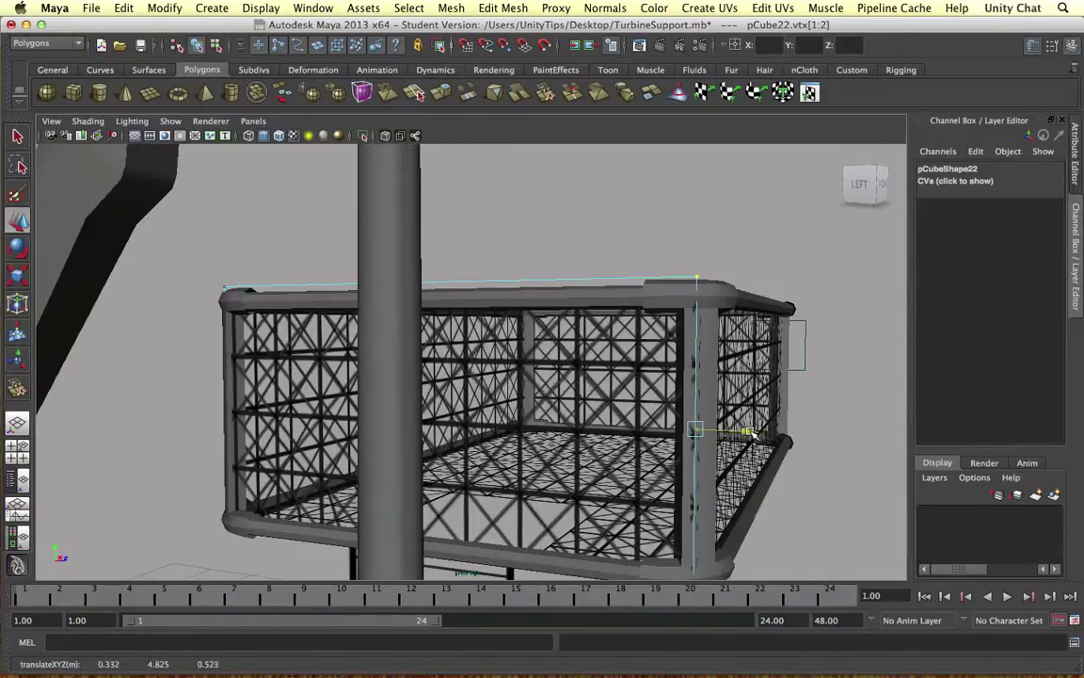
left_click(160, 375)
left_click_drag(748, 438, 691, 495, "alt")
Move the wire panel's vertical corner edge vertices flush with the rim frame.
key("F9")
left_click(254, 454)
left_click_drag(692, 405, 197, 346, "alt")
left_click(197, 346)
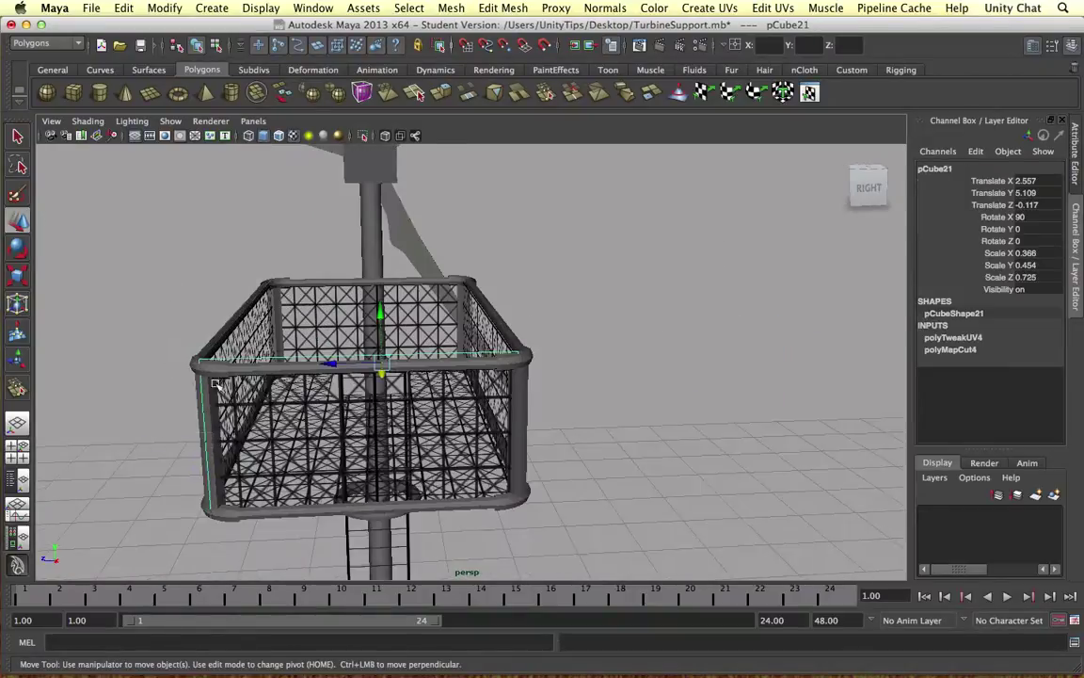
right_click_drag(217, 368, 179, 399)
left_click_drag(176, 441, 395, 377, "alt")
left_click(376, 367)
right_click_drag(376, 367, 351, 375)
left_click_drag(431, 318, 471, 527)
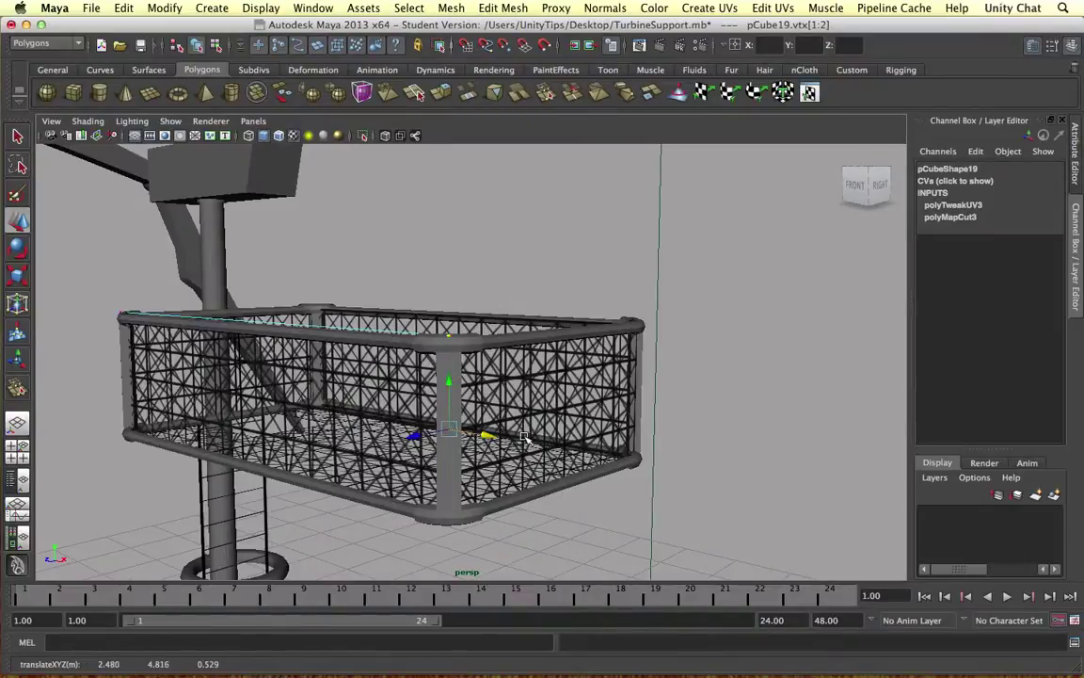
key("F8")
left_click_drag(526, 439, 603, 253, "alt")
left_click(407, 242)
left_click_drag(557, 297, 499, 407, "alt")
Raise ring polySurface11 along Y to 4.243, beside the basket's top rail.
left_click(576, 443)
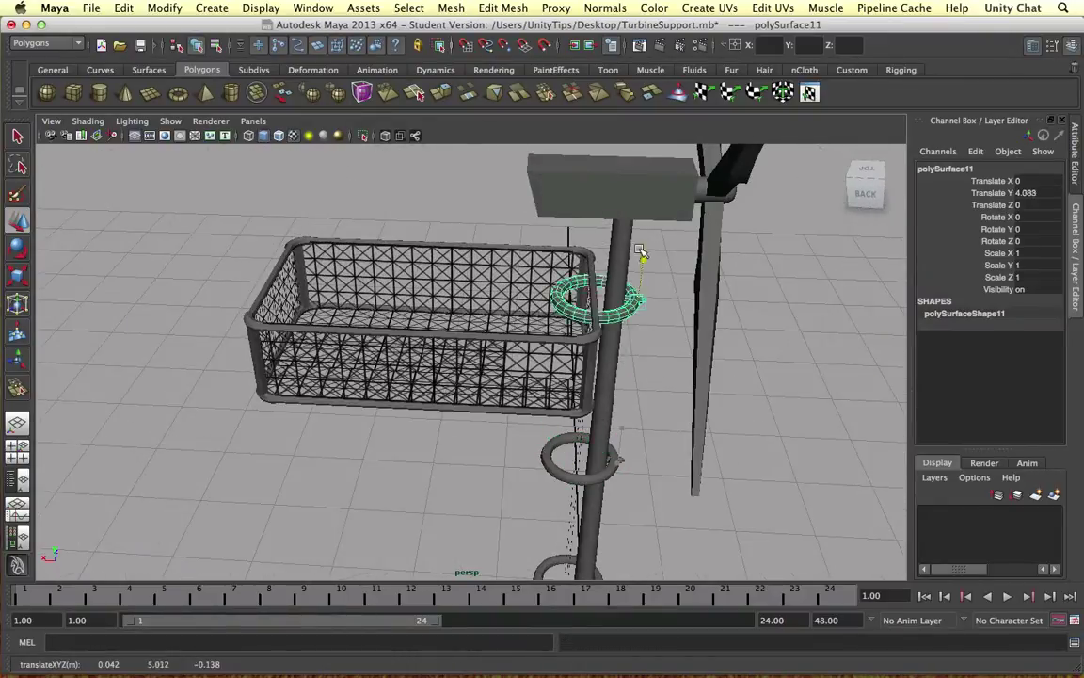
key("f")
left_click_drag(576, 334, 665, 310, "alt")
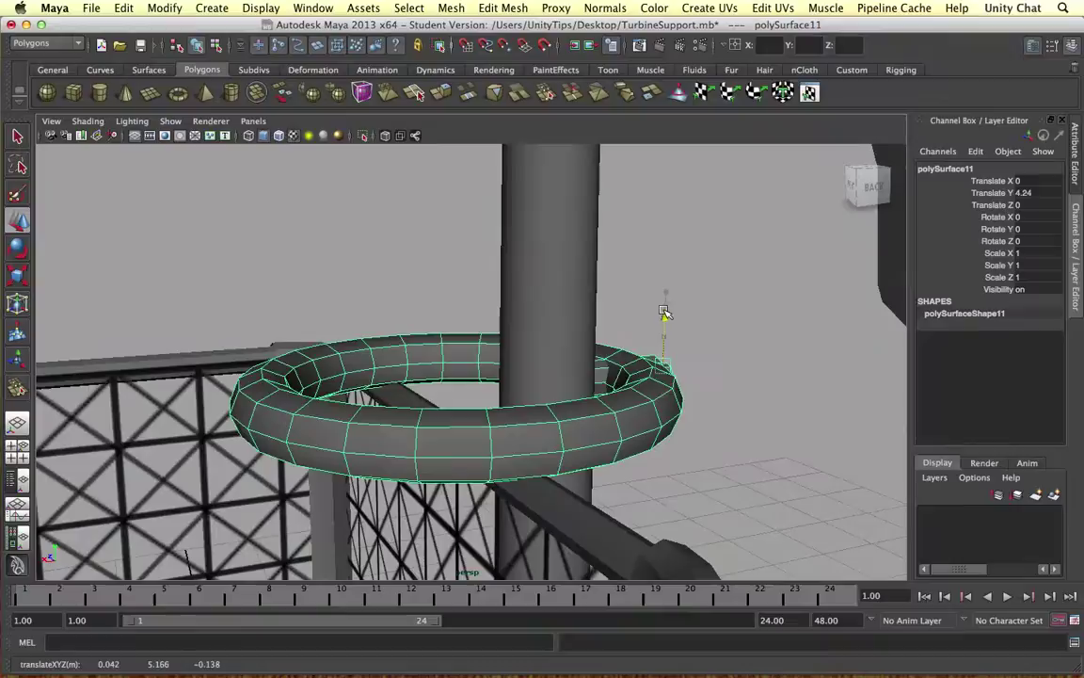
scroll(529, 365, "up", 2)
left_click_drag(529, 364, 463, 235, "alt")
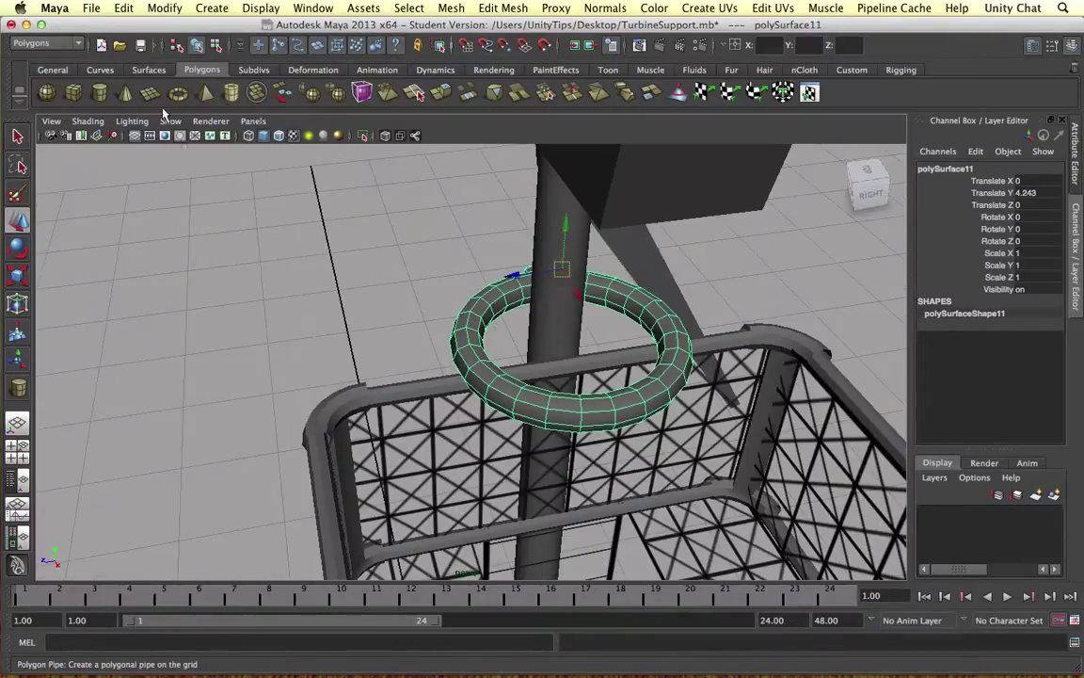
Create a new small cylinder with 8 axis subdivisions near the ring.
left_click(99, 91)
left_click_drag(476, 407, 504, 407)
left_click_drag(505, 406, 475, 348)
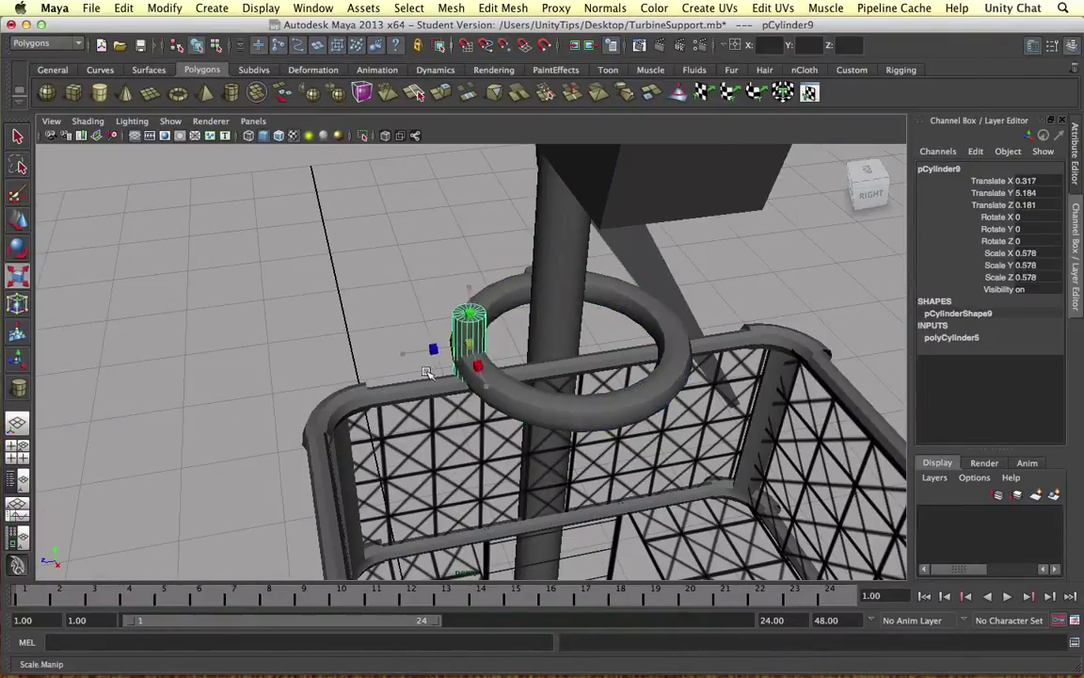
type("8")
key("Return")
left_click_drag(527, 263, 542, 297, "alt")
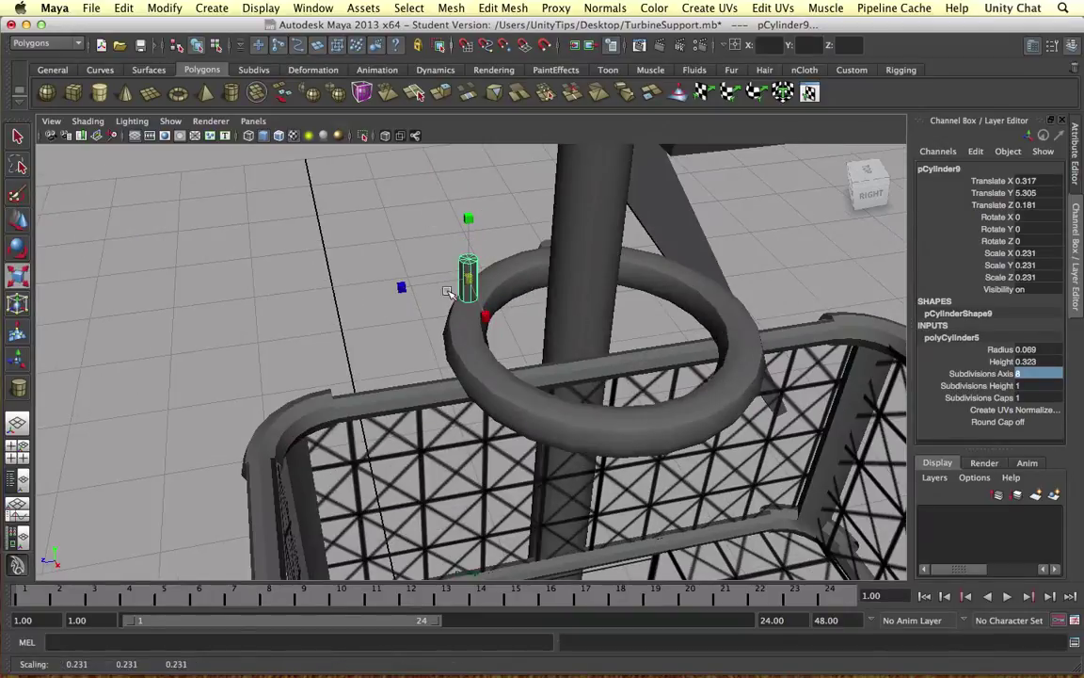
right_click_drag(448, 292, 395, 292)
Shorten the cylinder by moving its vertices and nudge it onto the ring.
left_click_drag(438, 283, 499, 310)
key("f")
right_click_drag(463, 299, 468, 327)
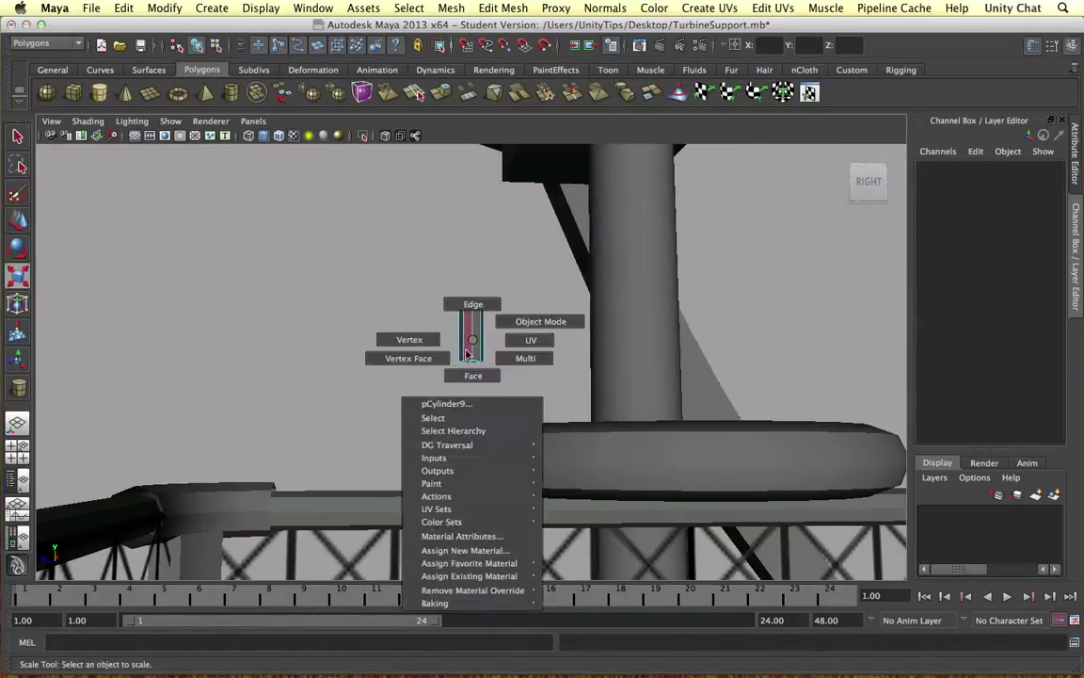
key("w")
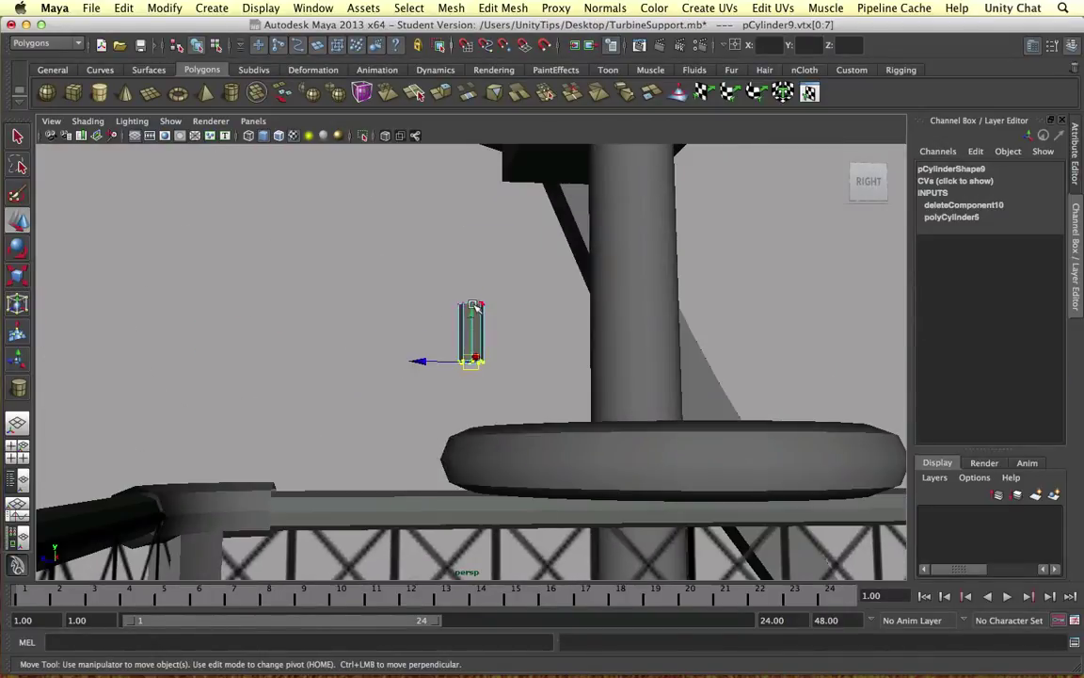
left_click_drag(475, 391, 474, 311)
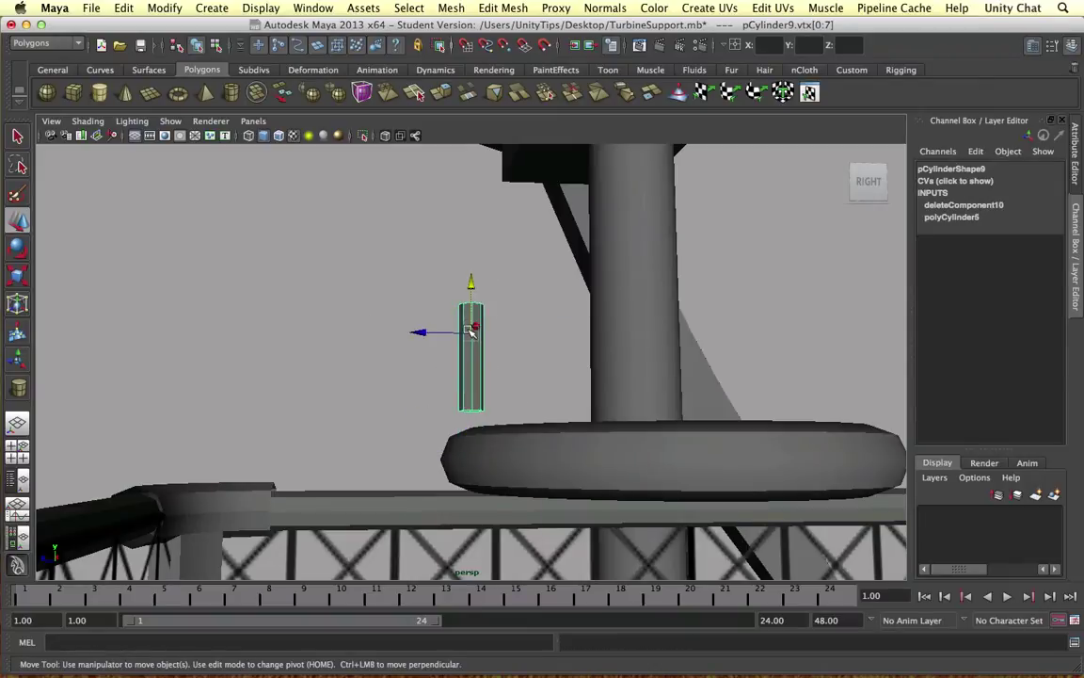
key("F8")
left_click_drag(418, 393, 442, 311, "alt")
left_click_drag(461, 302, 516, 360)
Try extruding the cylinder's top face, then undo the extrusion.
scroll(516, 360, "up", 5)
mouse_move(476, 443)
left_mouse_down("alt")
mouse_move(407, 314)
mouse_move(474, 291)
left_mouse_up("alt")
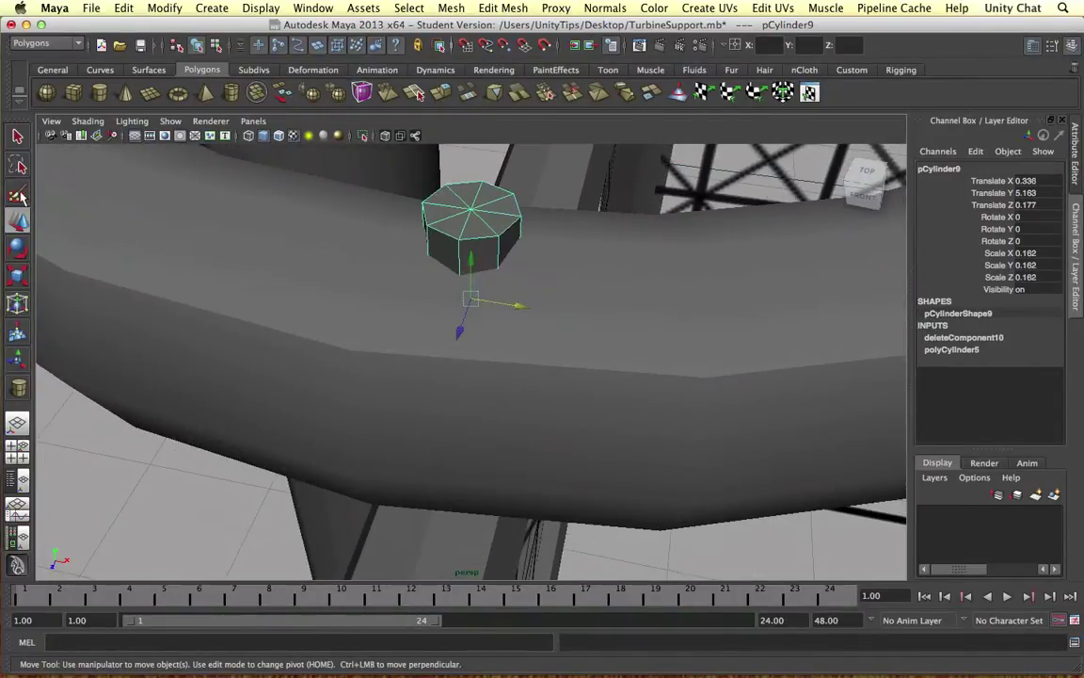
key("F11")
key("ctrl+e")
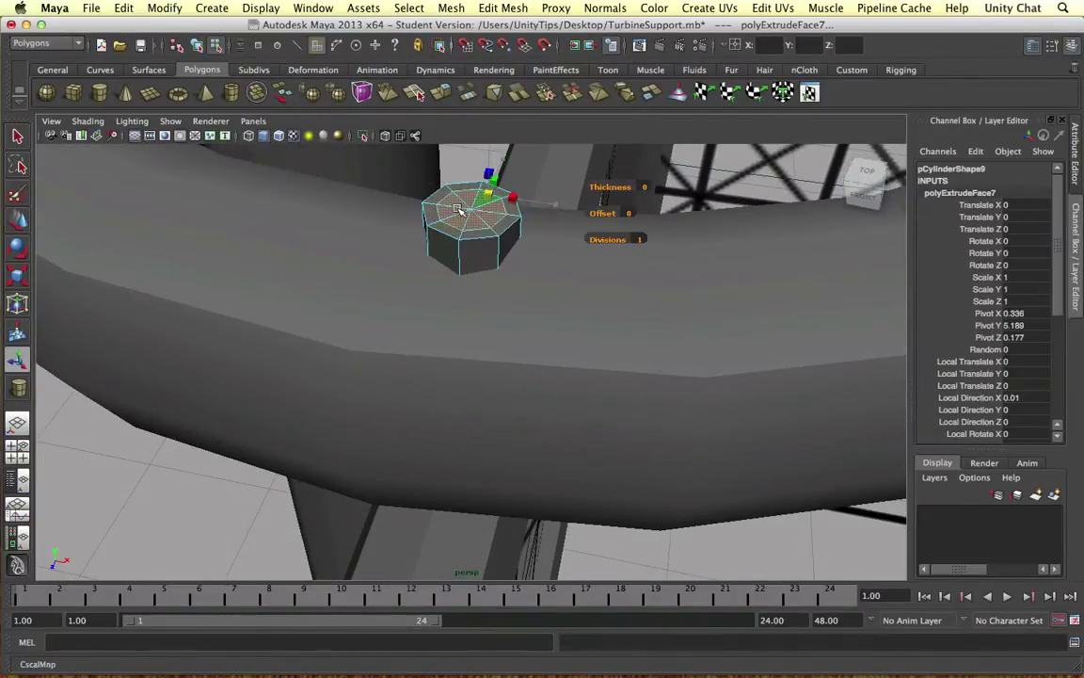
key("ctrl+z")
key("w")
scroll(423, 250, "down", 5)
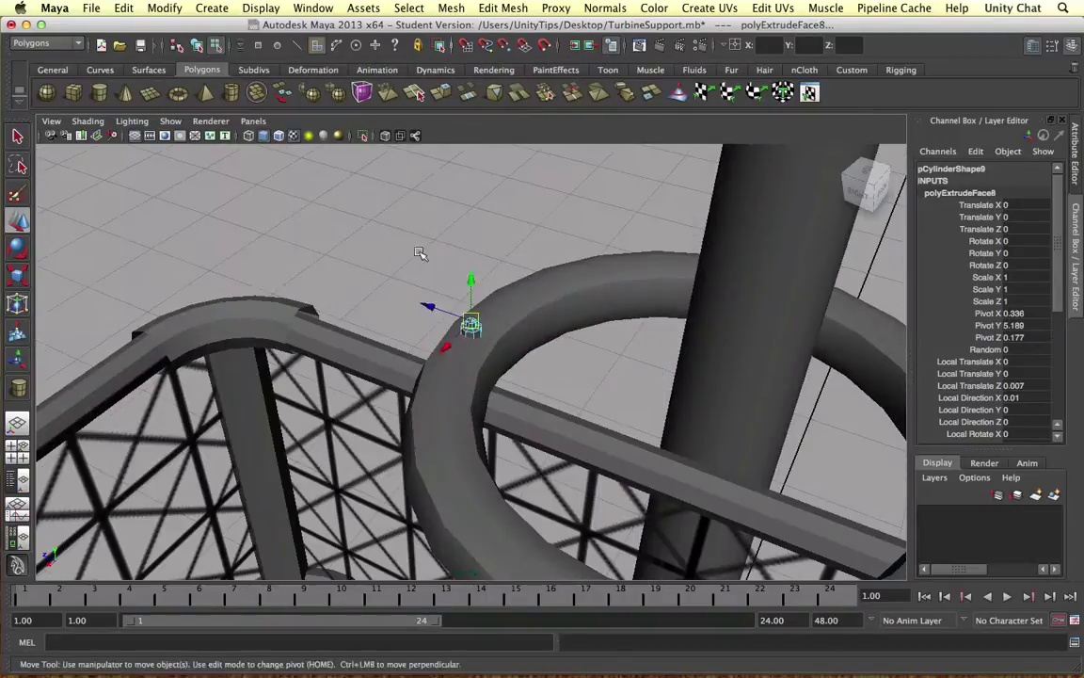
key("F8")
Duplicate the bolt cylinder with Ctrl+D and nudge the copy along the ring's side.
left_click(467, 315)
scroll(482, 351, "up", 4)
left_click_drag(483, 350, 421, 344, "alt")
key("ctrl+d")
left_click_drag(695, 403, 685, 350)
left_click_drag(685, 350, 446, 423, "alt")
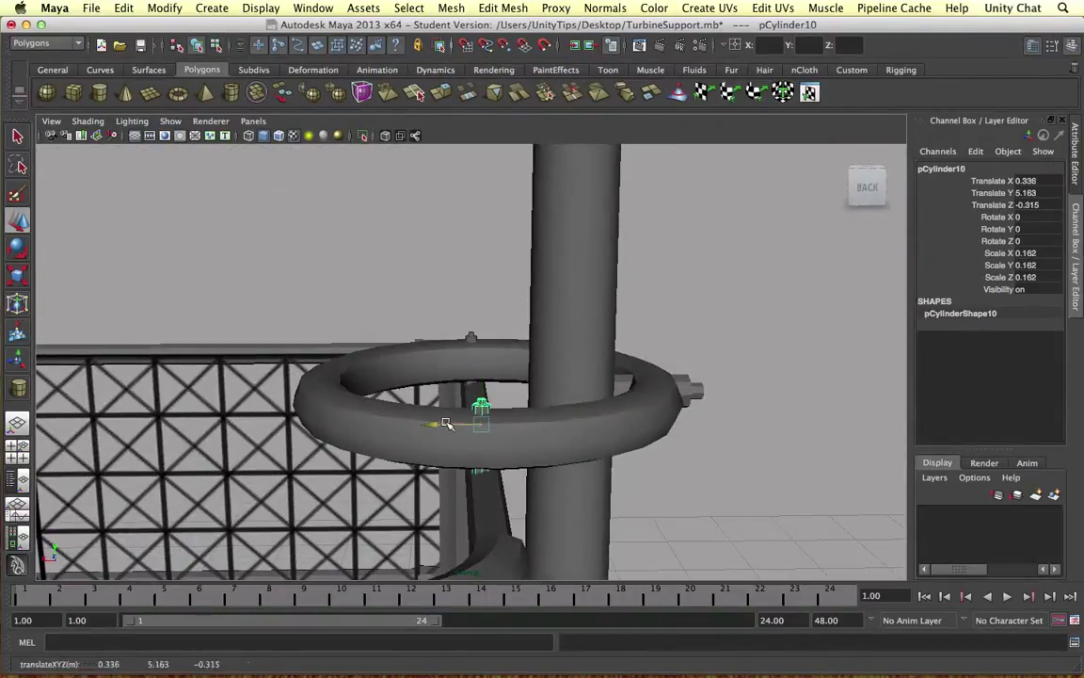
left_click_drag(561, 296, 448, 358, "alt")
left_click(448, 359)
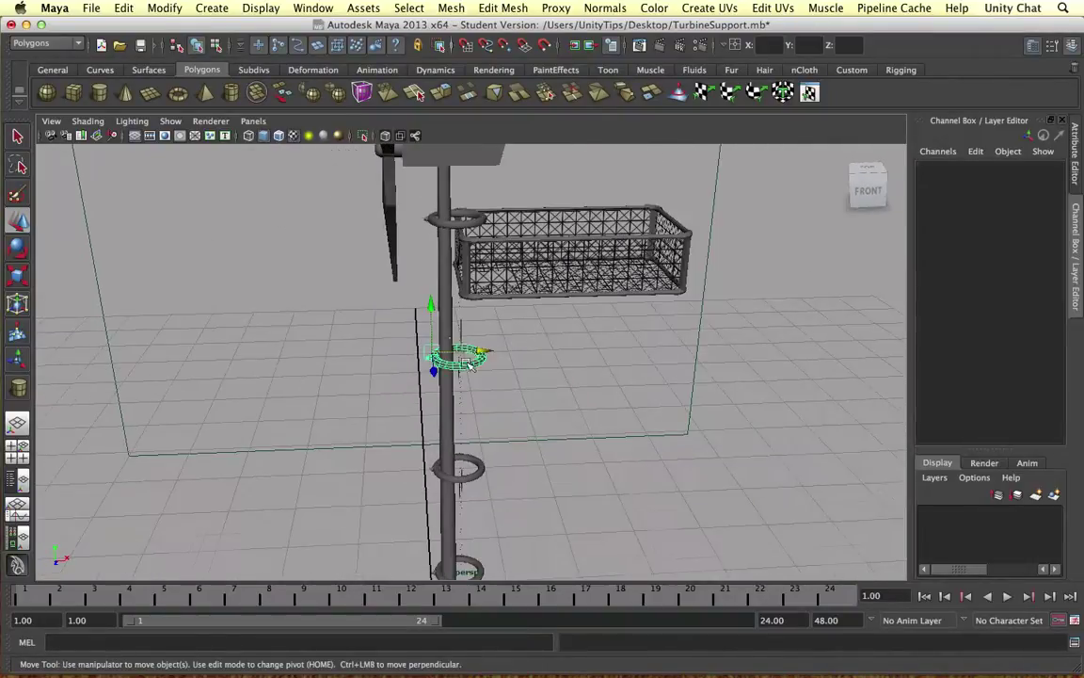
key("f")
left_click_drag(285, 290, 428, 431, "alt")
scroll(491, 443, "down", 3)
left_click(459, 424)
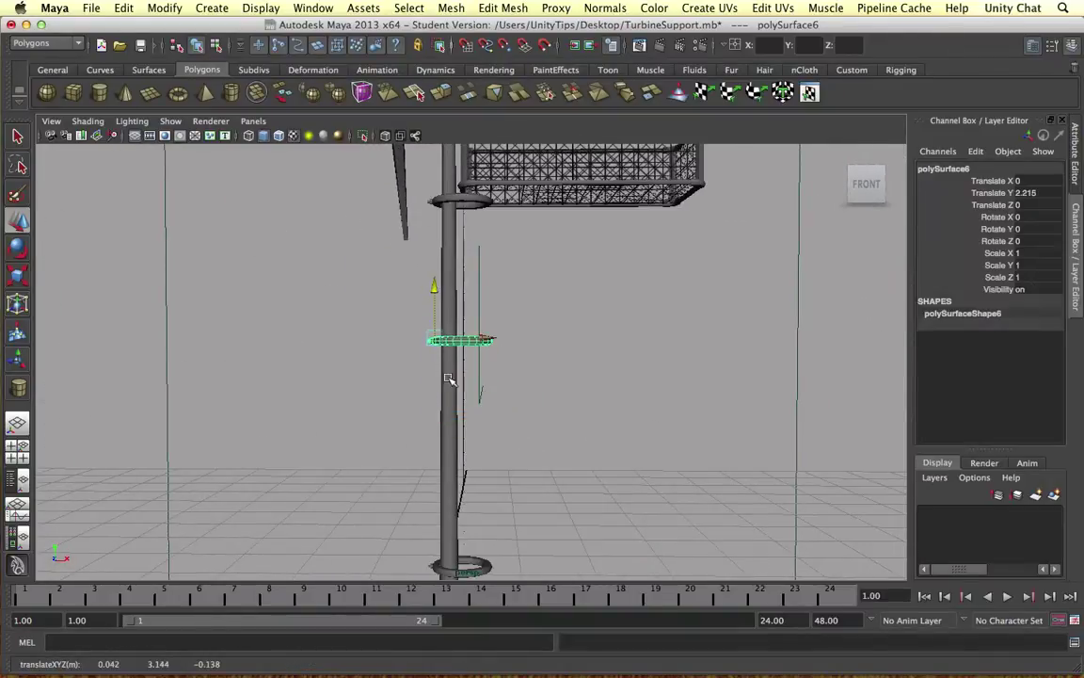
left_click(461, 568)
scroll(476, 501, "down", 3)
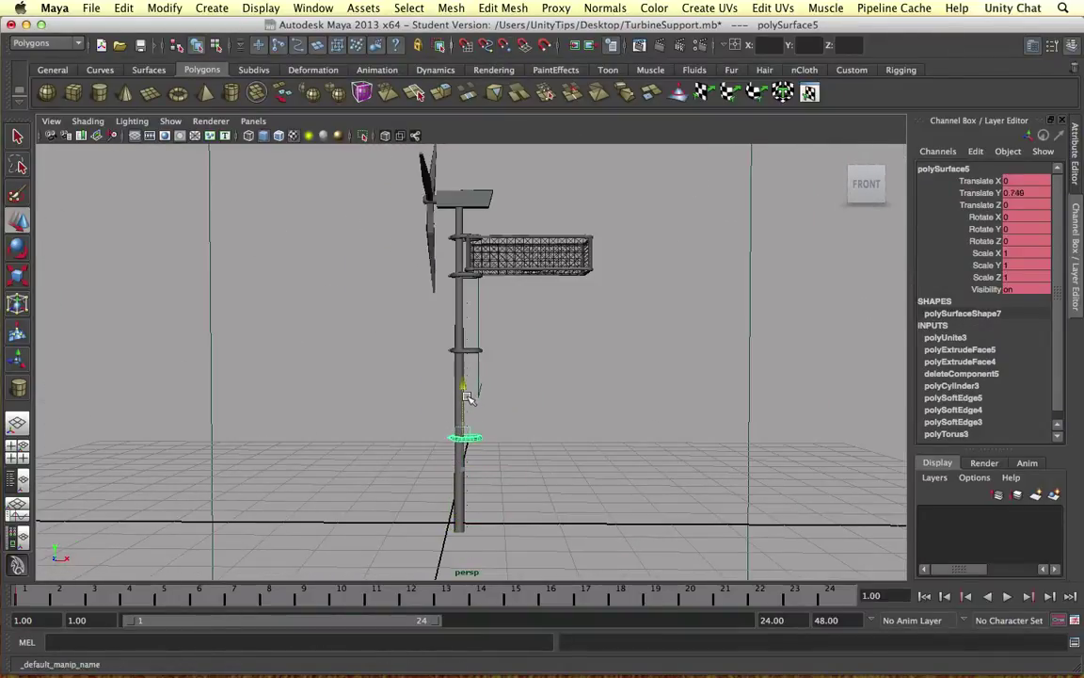
left_click(468, 396)
scroll(553, 339, "up", 3)
left_click(553, 339)
left_click_drag(553, 339, 468, 311, "alt")
scroll(468, 390, "down", 3)
left_click(462, 237)
Create a thin cylinder beside the motor box and tilt it toward the basket.
left_click_drag(747, 448, 761, 450)
left_click_drag(760, 449, 761, 358)
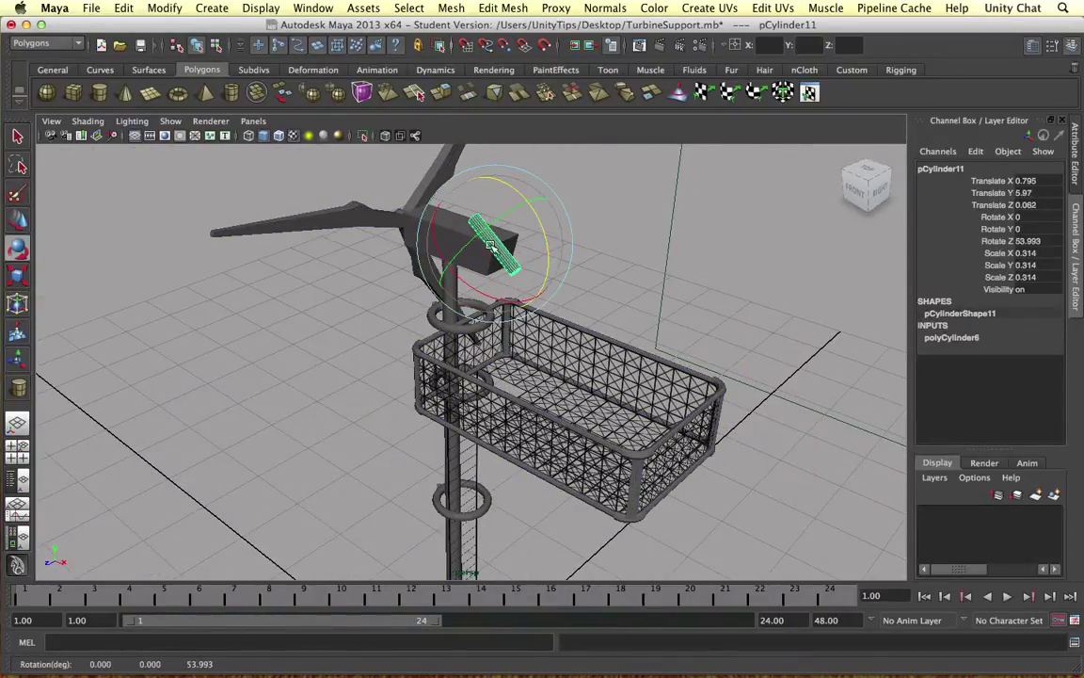
left_click_drag(489, 245, 533, 294)
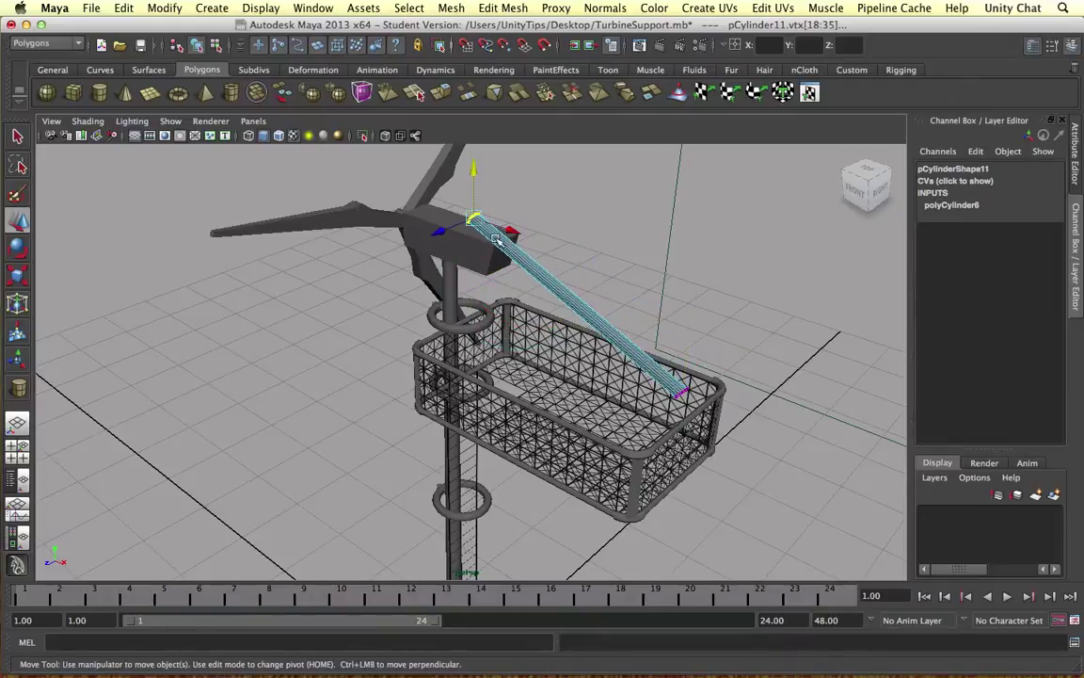
key("f")
scroll(496, 285, "down", 3)
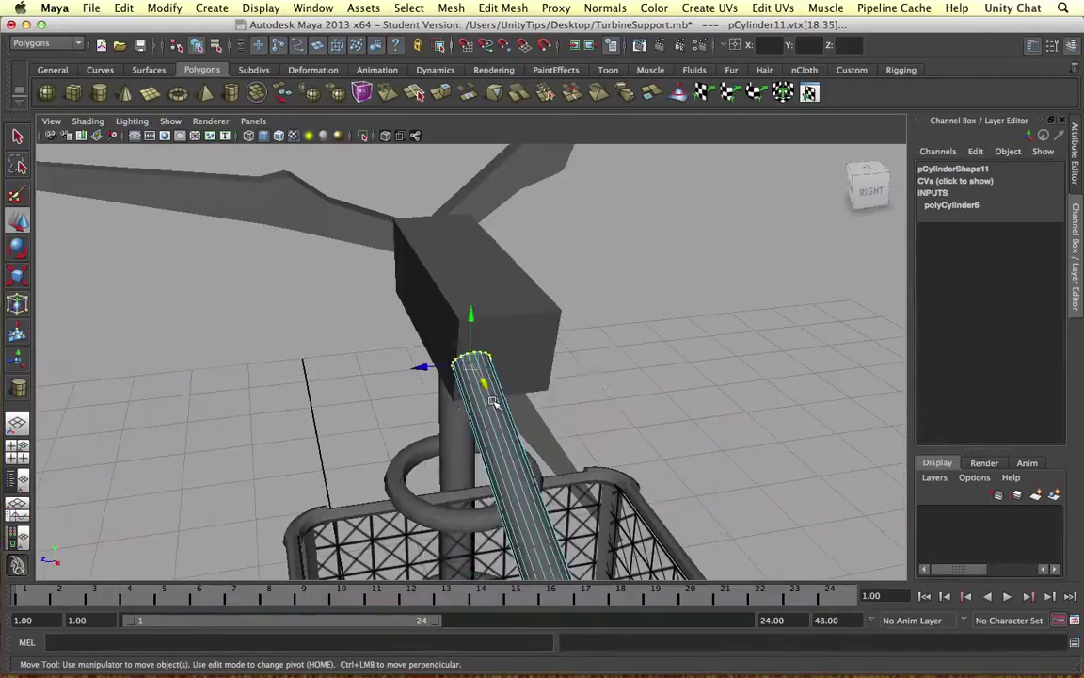
key("F8")
Select the pipe's lower-end vertices and scale them to reach the basket's top rim.
left_click_drag(563, 395, 496, 387, "alt")
right_click_drag(496, 387, 471, 325)
left_click_drag(524, 290, 692, 405, "alt")
right_click_drag(692, 405, 649, 406)
left_click_drag(687, 358, 739, 410)
key("r")
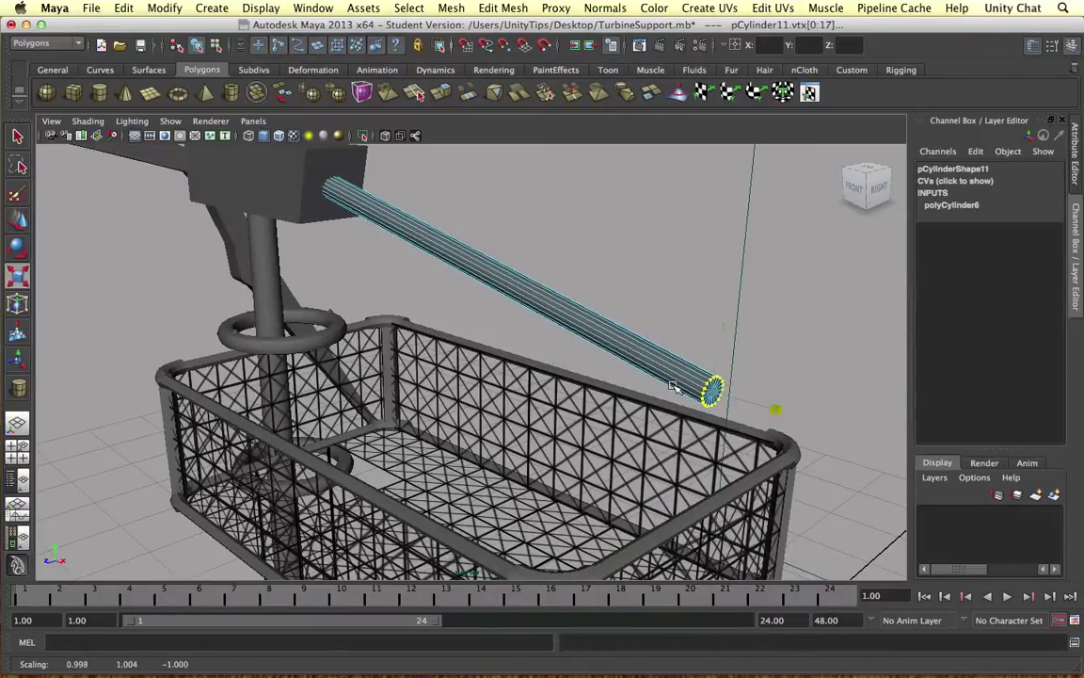
left_click_drag(674, 386, 773, 370, "alt")
Create a torus and delete its faces in top view, leaving a partial ring bend.
left_click(708, 532)
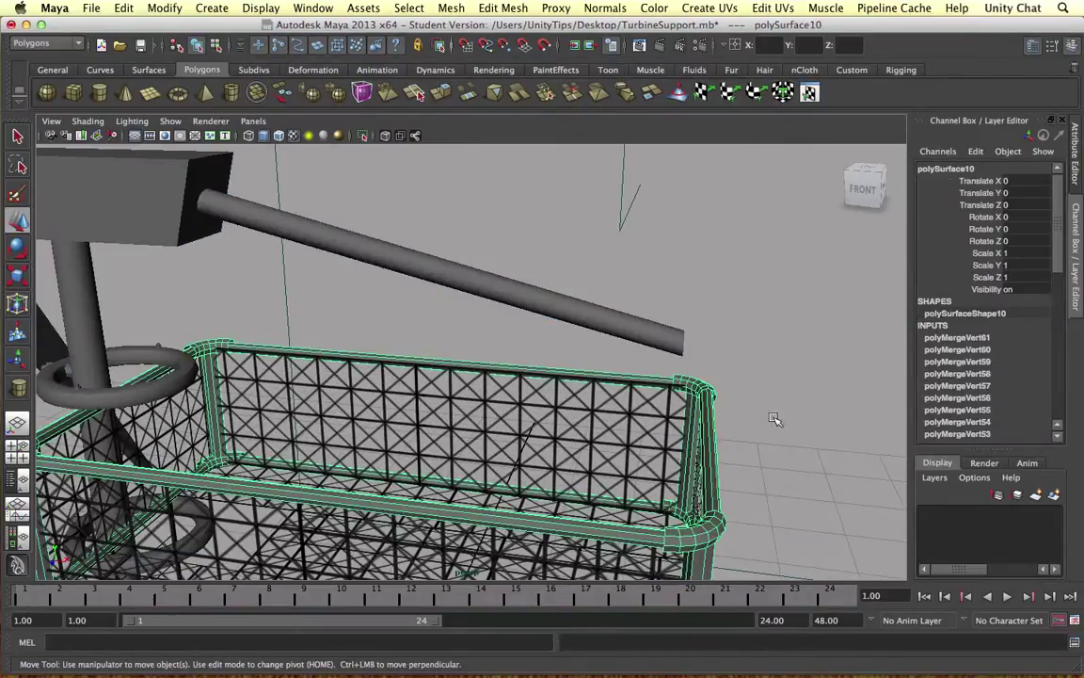
left_click_drag(679, 499, 727, 500)
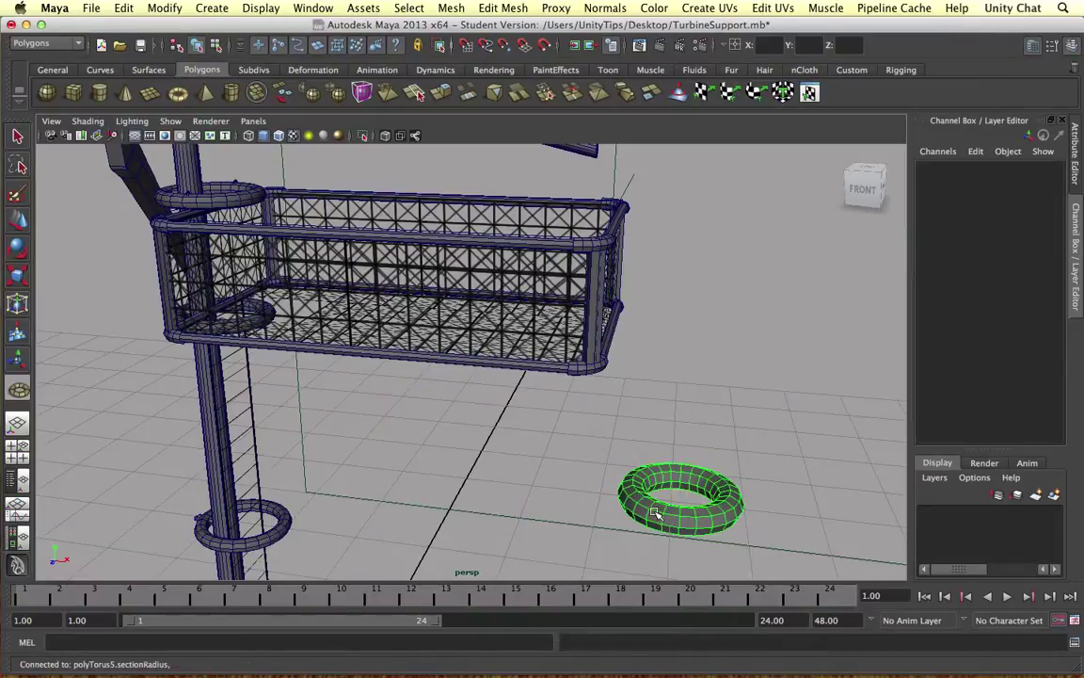
key("w")
key("f")
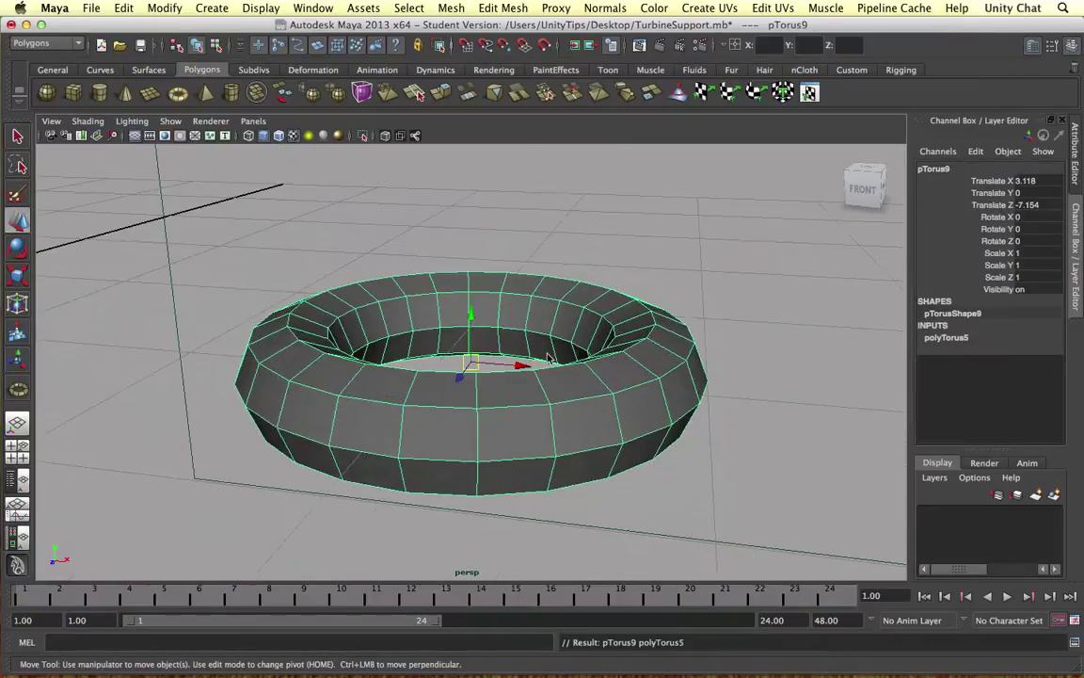
key("space")
left_click_drag(332, 250, 633, 356)
key("Delete")
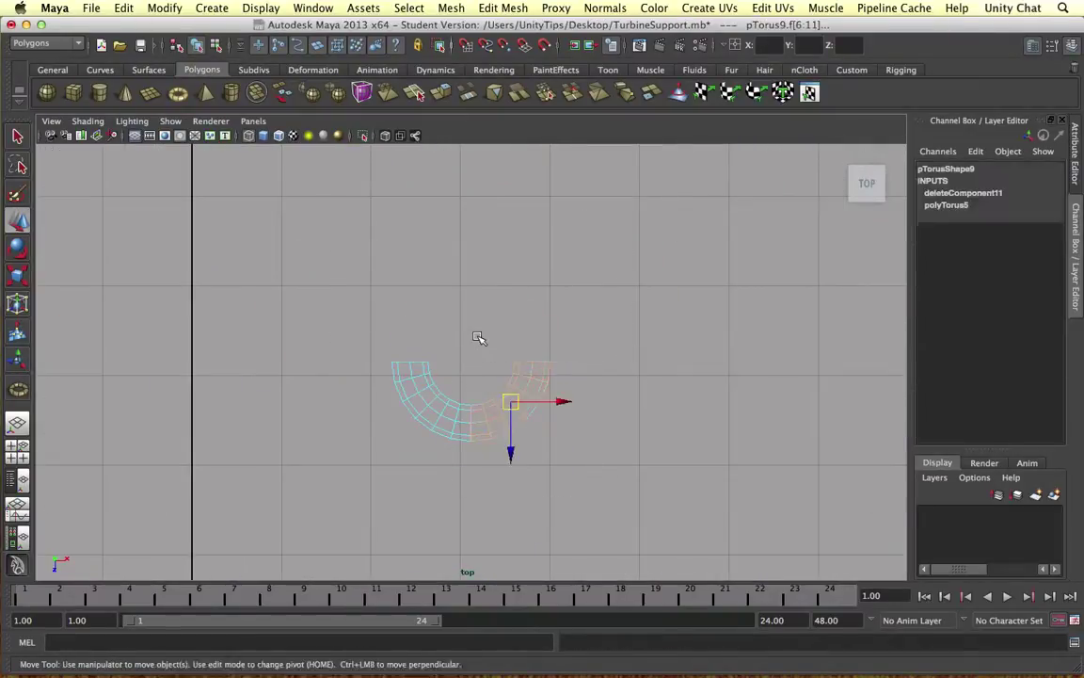
left_click(412, 378)
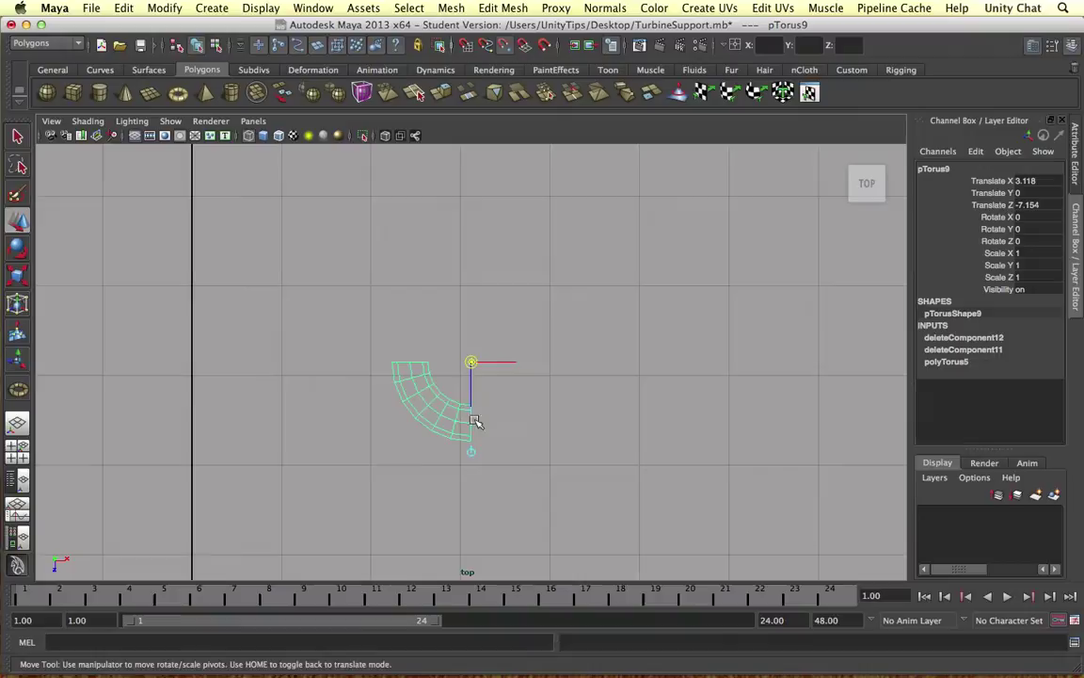
Rotate the bend to X -90, Y 180 and shrink it to about 0.459 to match the pipe.
key("space")
key("space")
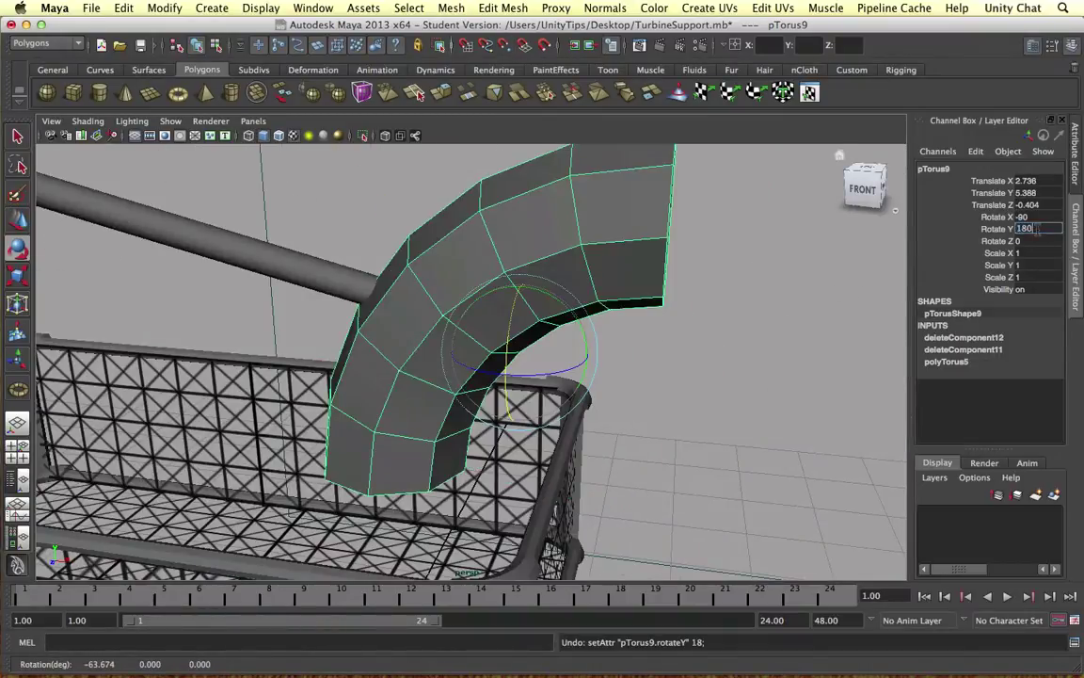
key("Return")
key("r")
left_click_drag(514, 359, 307, 437)
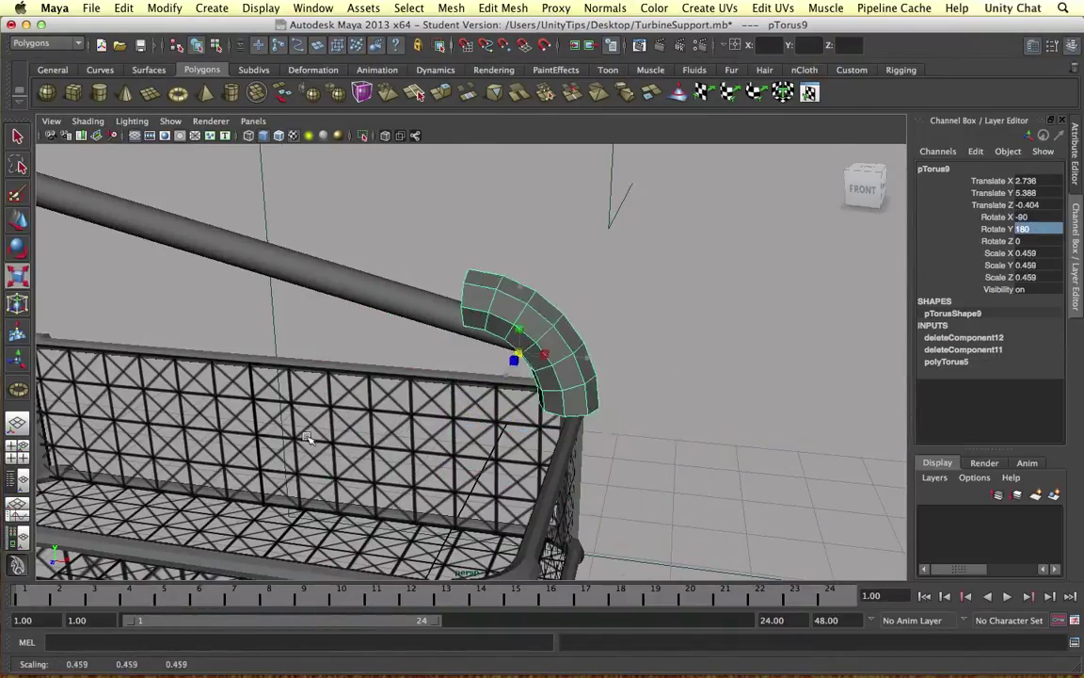
left_click_drag(544, 332, 523, 316, "alt")
scroll(565, 329, "down", 5)
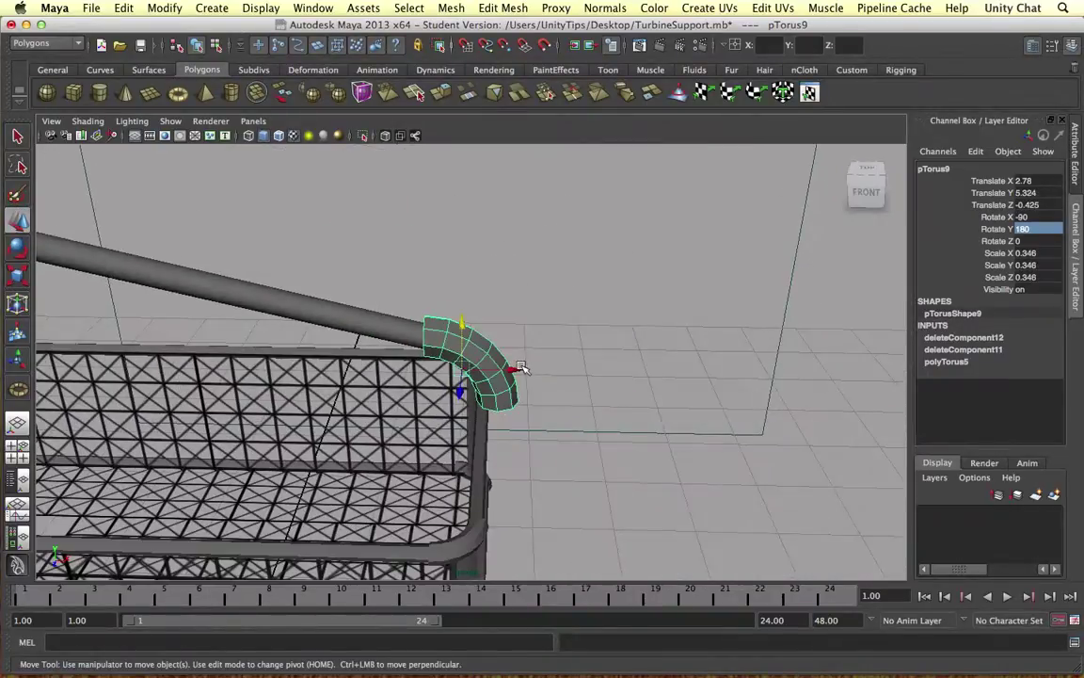
key("space")
key("space")
scroll(527, 358, "up", 5)
scroll(535, 360, "up", 3)
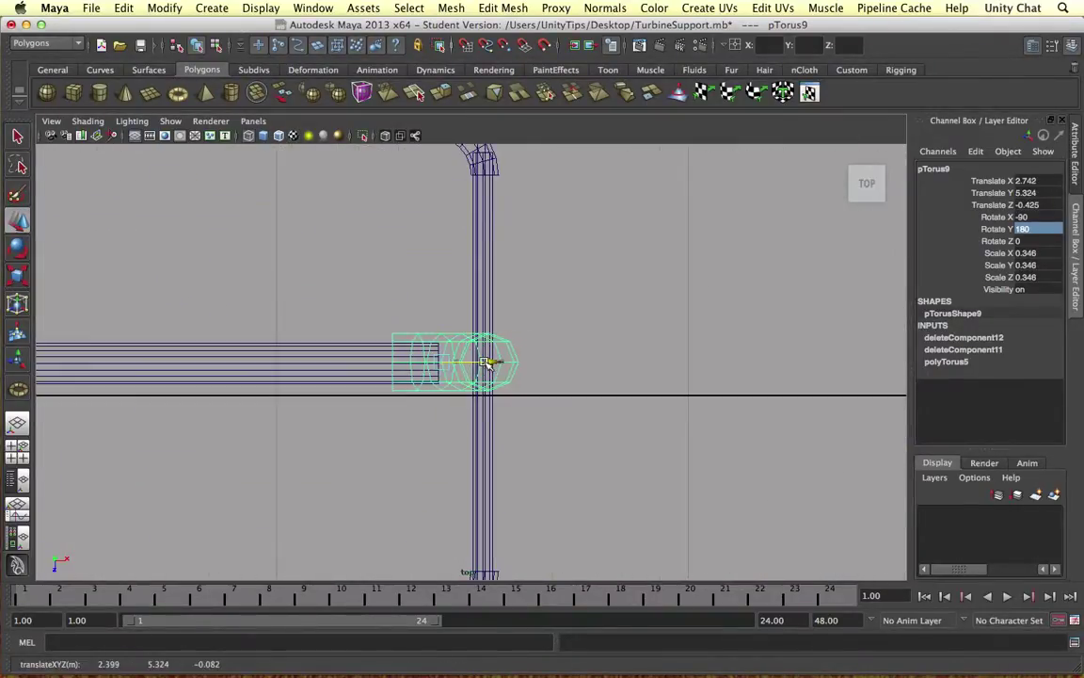
key("space")
key("space")
left_click(636, 276)
left_click_drag(637, 276, 380, 174, "alt")
scroll(381, 174, "down", 5)
Create a new torus and shrink and lower it into a collar shape.
key("y")
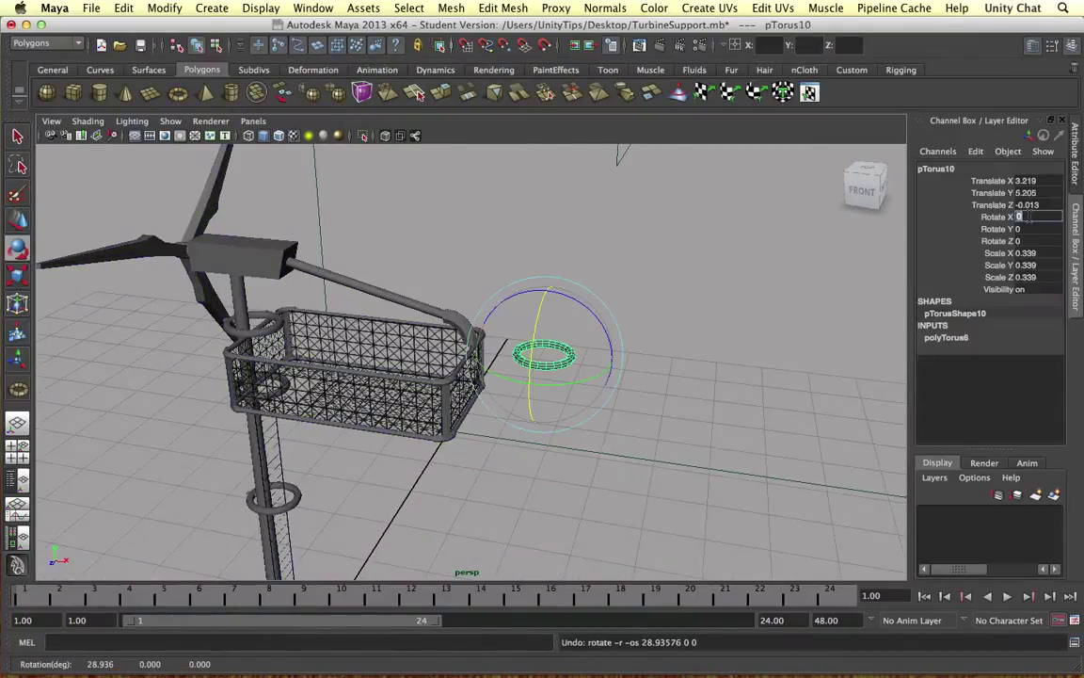
key("Return")
key("w")
scroll(490, 348, "up", 3)
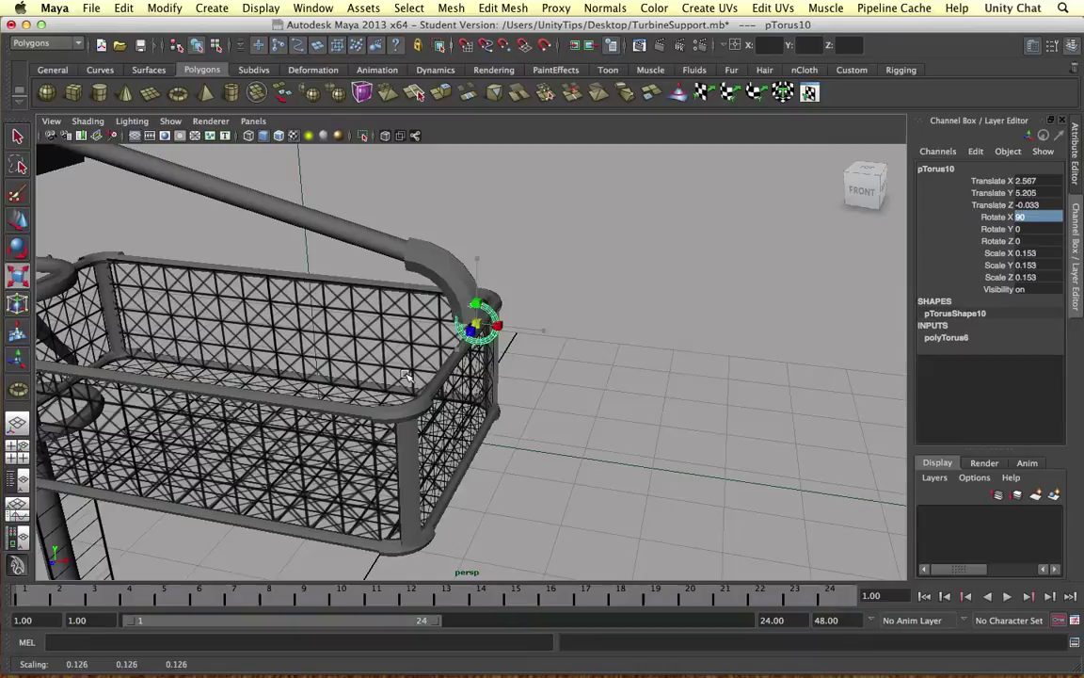
scroll(407, 375, "up", 5)
left_click_drag(406, 374, 468, 404, "alt")
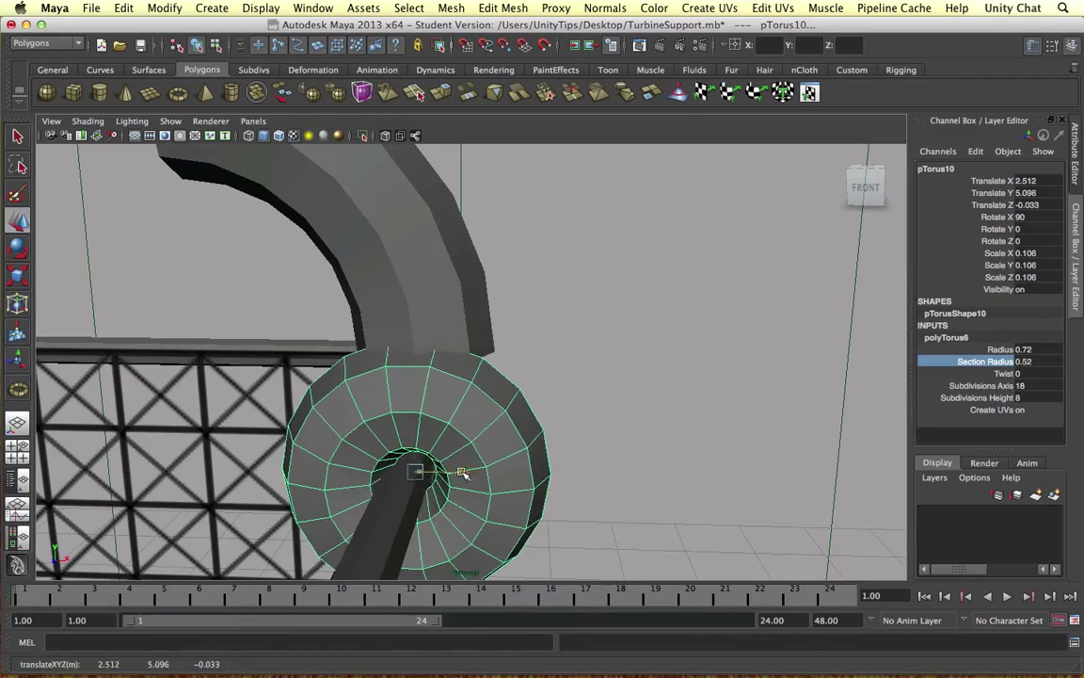
Place the collar, rotated 90° on X and scaled to 0.079, on the rail under the elbow.
left_click_drag(464, 473, 491, 455, "alt")
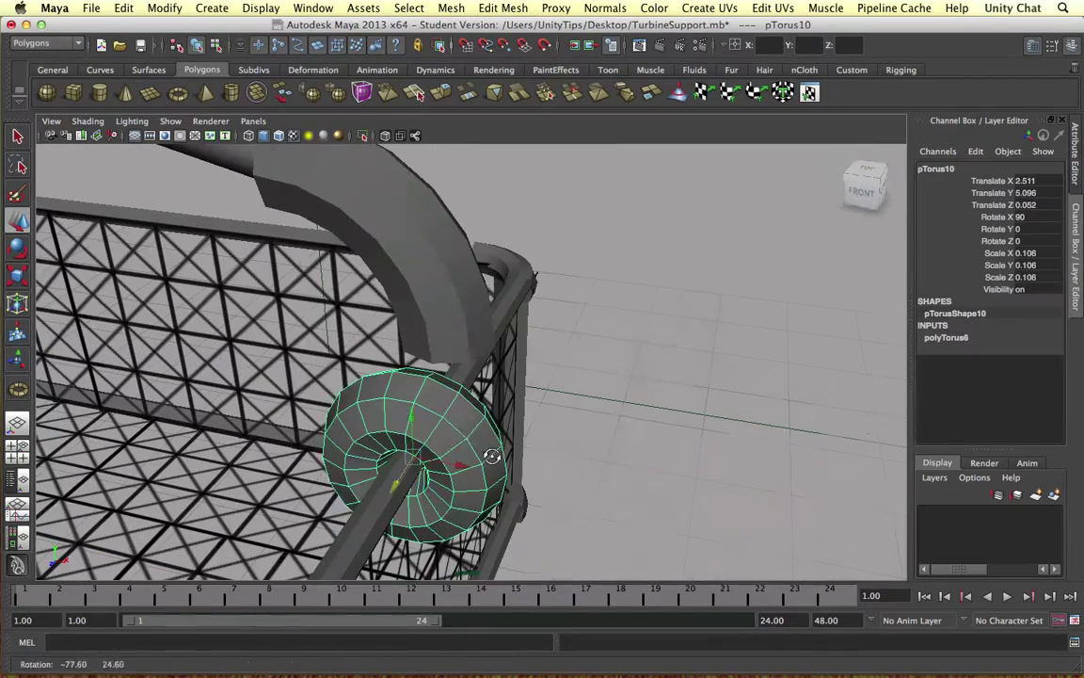
left_click_drag(423, 382, 388, 369, "alt")
right_click(386, 367)
left_click(357, 447)
left_click_drag(524, 375, 535, 403, "alt")
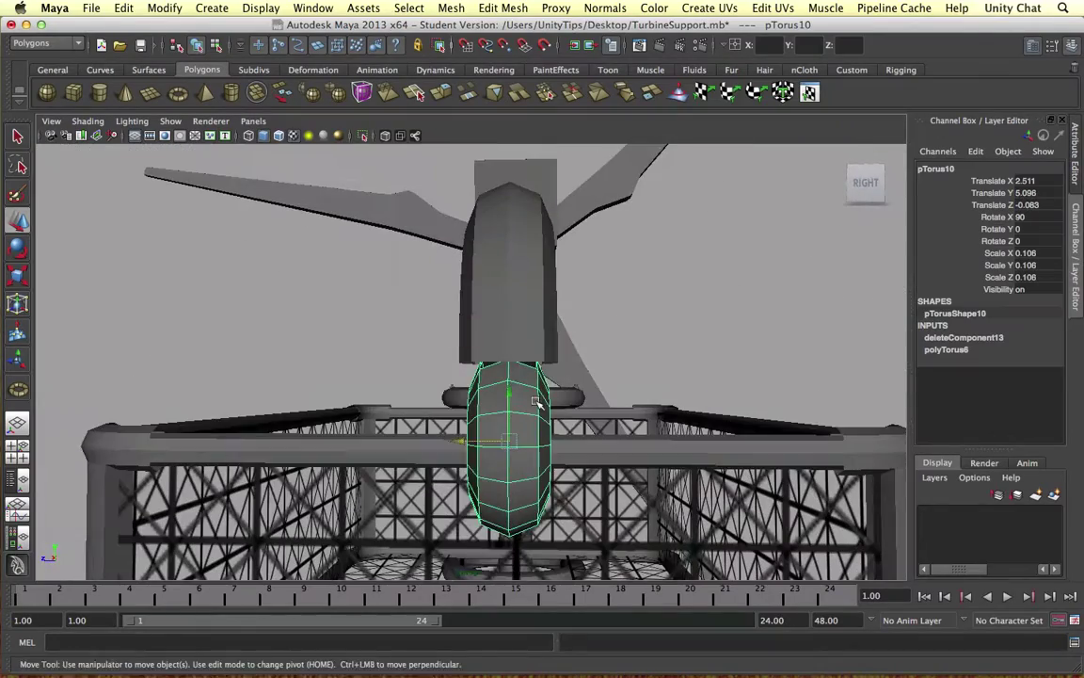
left_click_drag(402, 441, 400, 508, "alt")
left_click(567, 387)
left_click(400, 508)
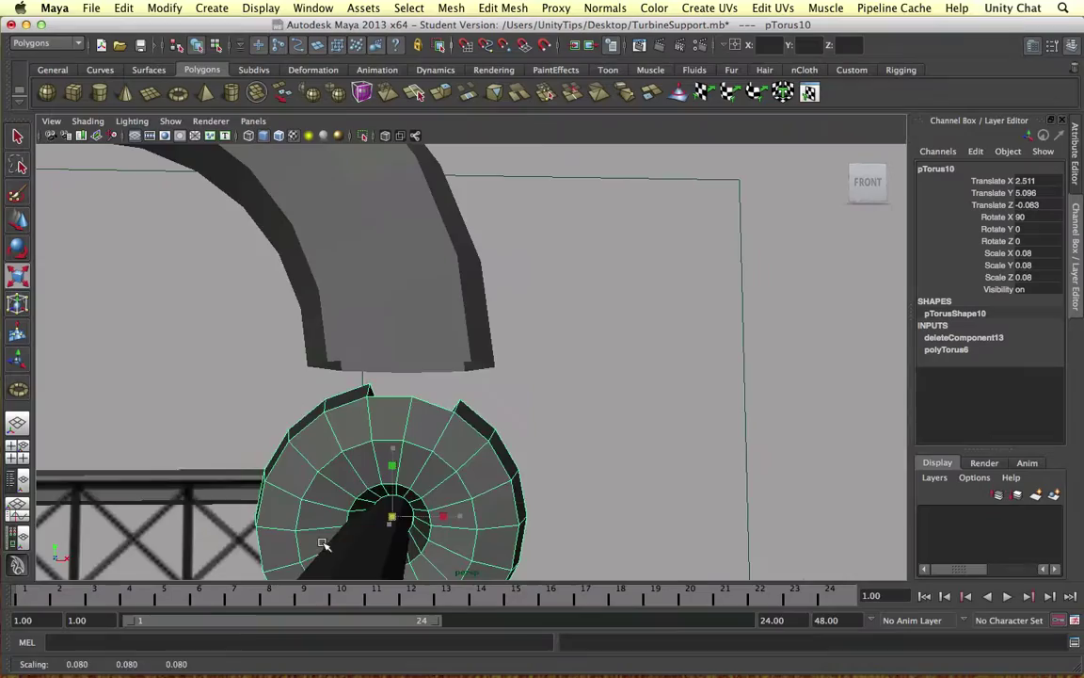
left_click_drag(322, 544, 549, 370, "alt")
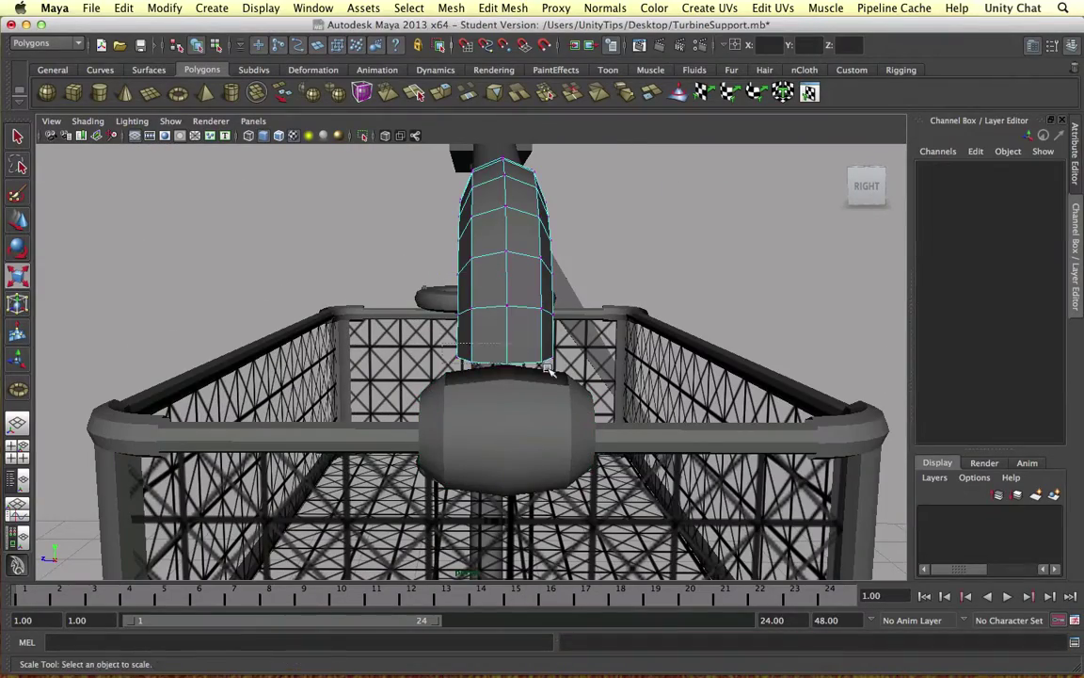
left_click_drag(504, 322, 505, 404, "alt")
left_click(508, 396)
Select a ring of the collar's edges and apply Normals > Soften Edge.
right_click_drag(452, 395, 480, 372)
left_click_drag(480, 371, 436, 376, "alt")
left_click_drag(574, 368, 586, 374, "alt")
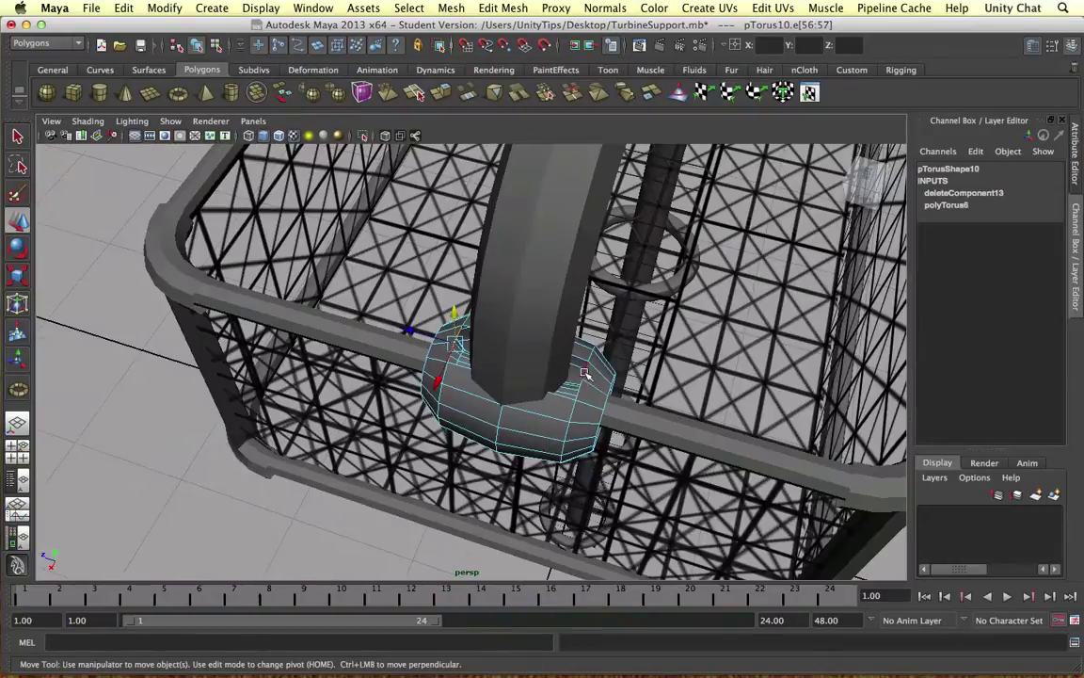
left_click_drag(304, 342, 459, 387, "alt")
right_click_drag(459, 387, 461, 426)
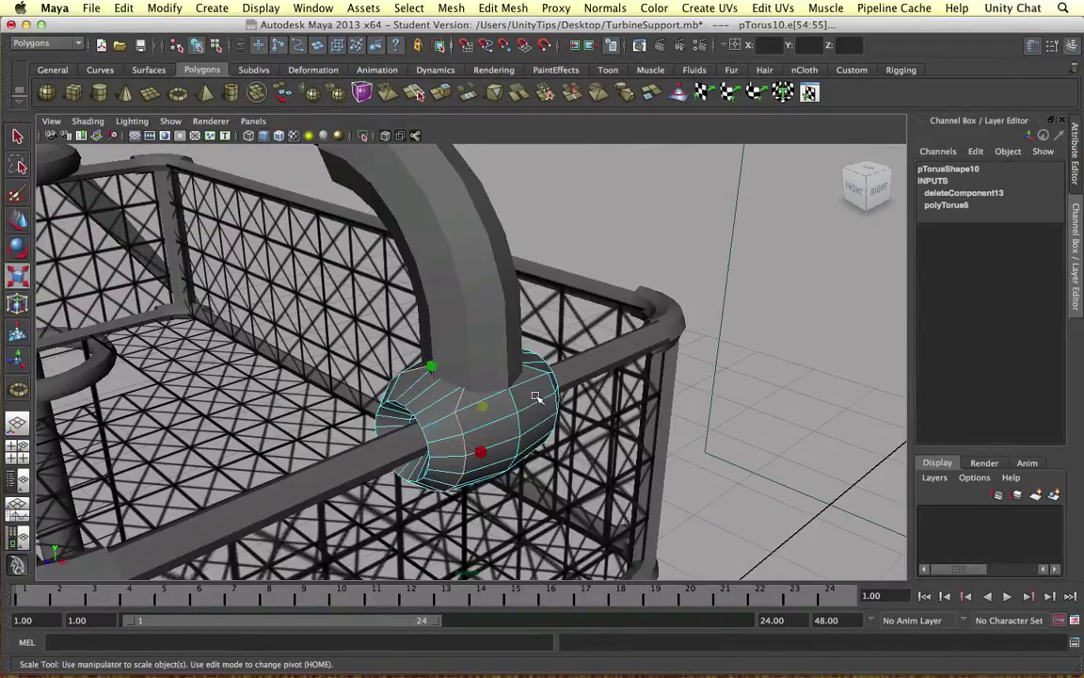
left_click(605, 8)
left_click(565, 158)
left_click_drag(494, 361, 405, 311, "alt")
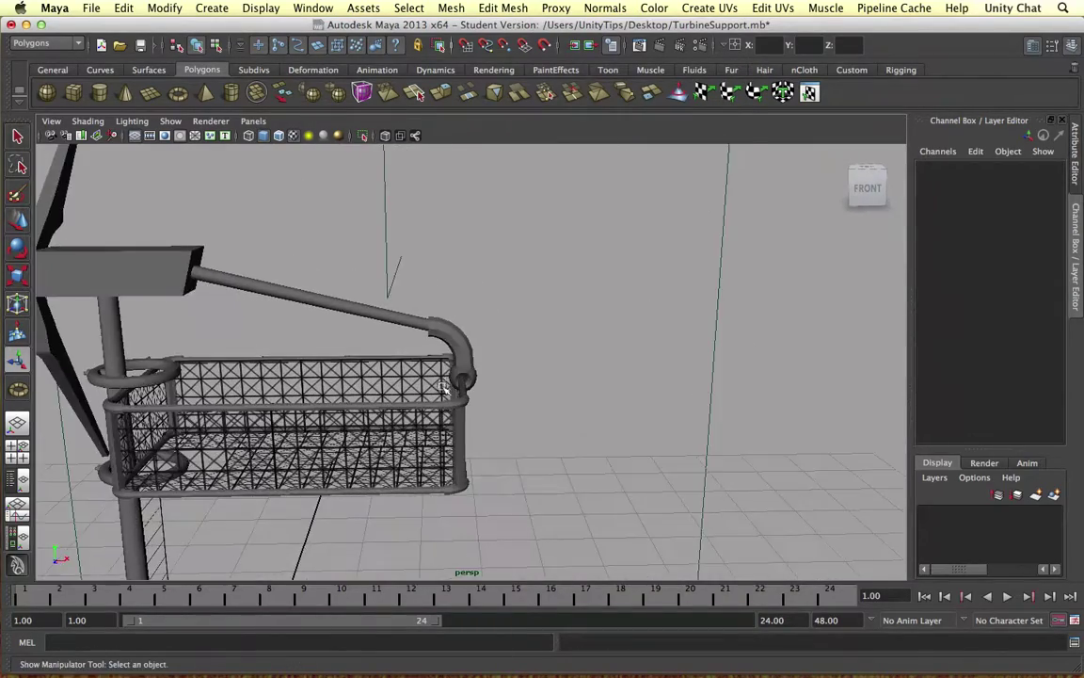
Rotate elbow pTorus9's upper-end vertices flush with pipe pCylinder11, then switch to edge mode.
left_click(435, 330)
left_click_drag(354, 241, 388, 307)
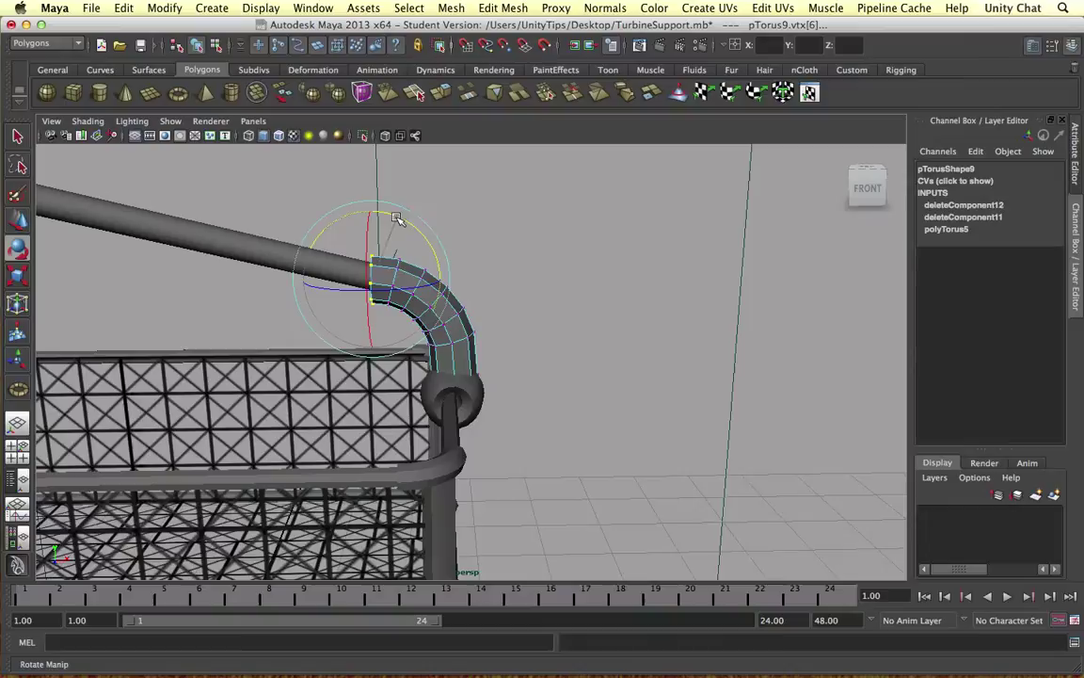
left_click(377, 192)
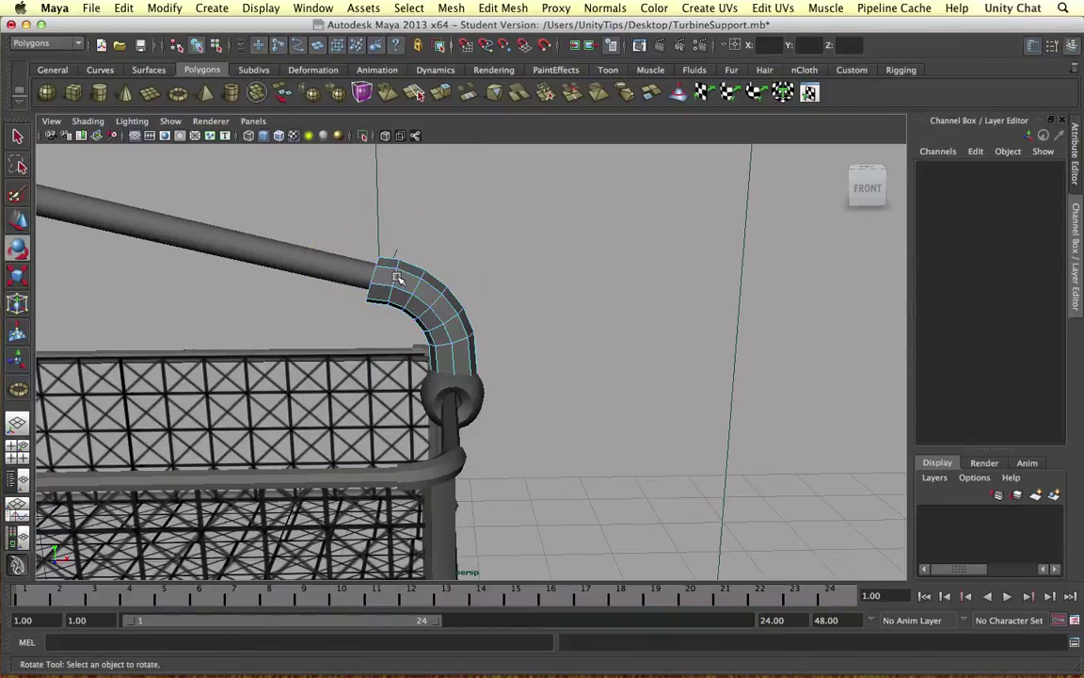
scroll(394, 276, "up", 5)
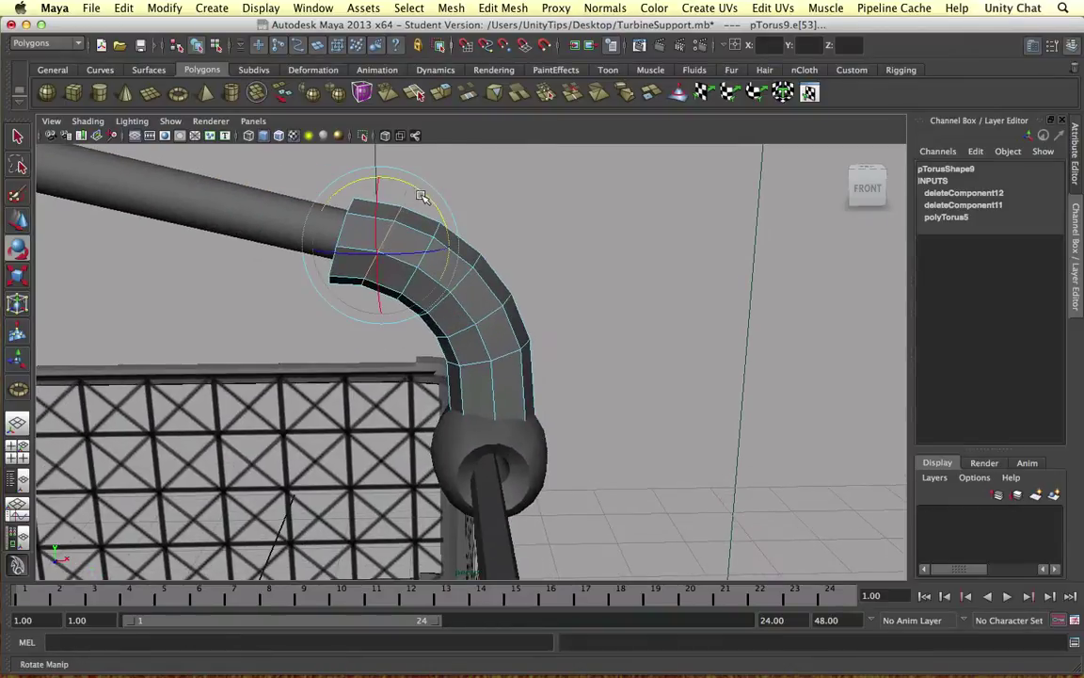
right_click(415, 256)
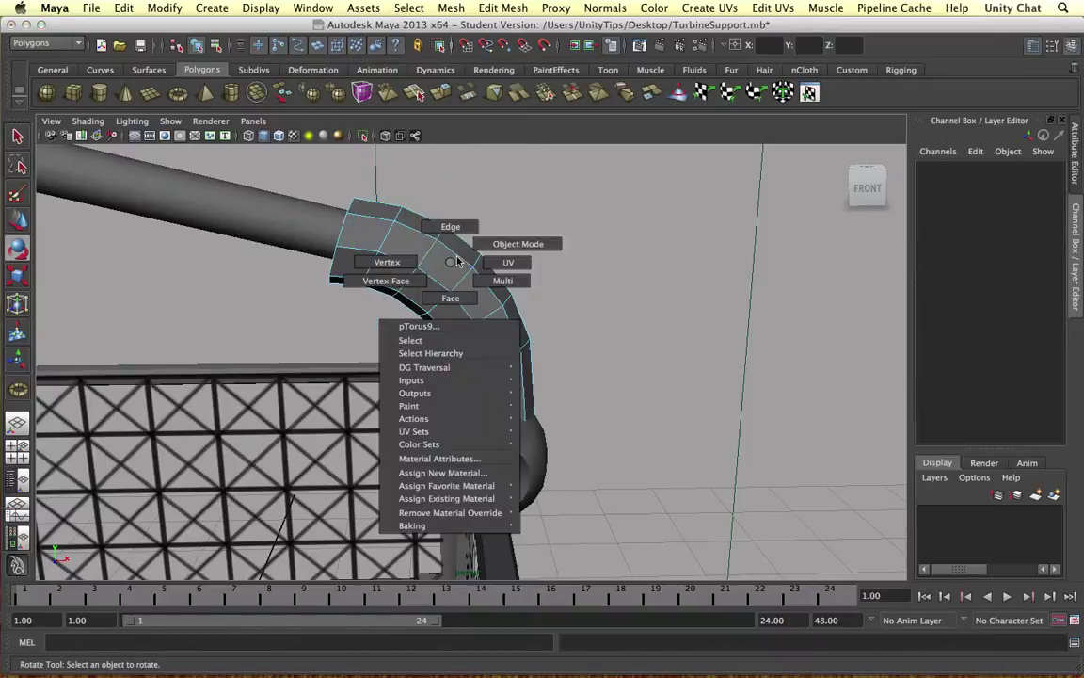
scroll(555, 251, "down", 5)
scroll(555, 252, "up", 5)
right_click_drag(353, 222, 344, 189)
key("w")
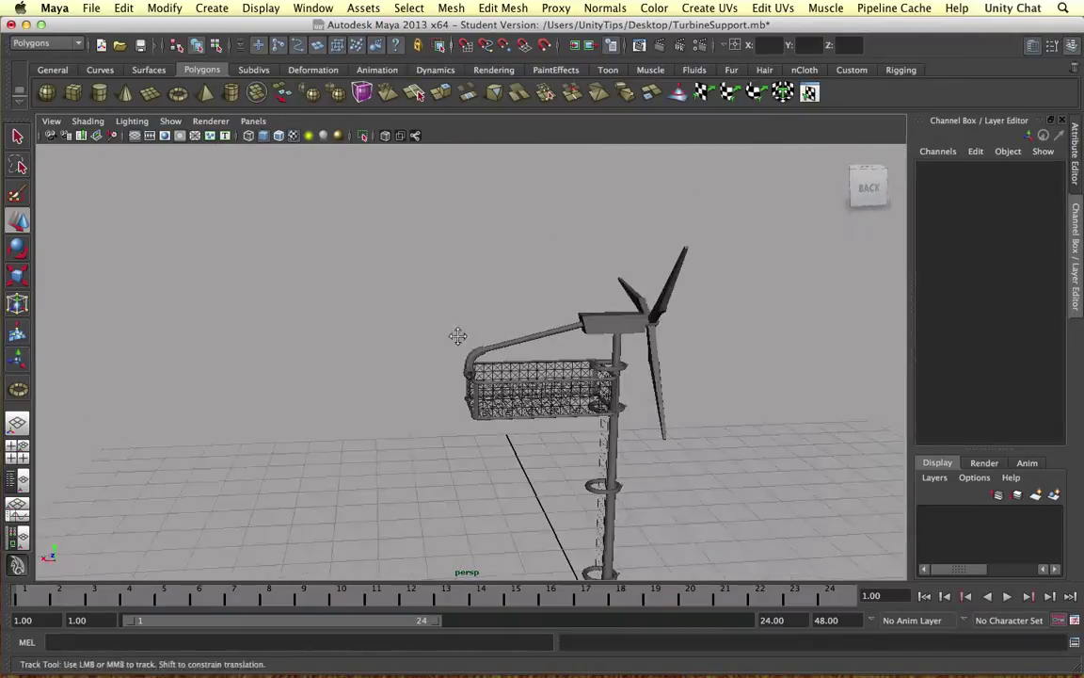
Save TurbineSupport.mb with Ctrl+S and dismiss the Student Version notice.
key("ctrl+s")
left_click(504, 379)
left_click_drag(638, 362, 568, 382, "alt")
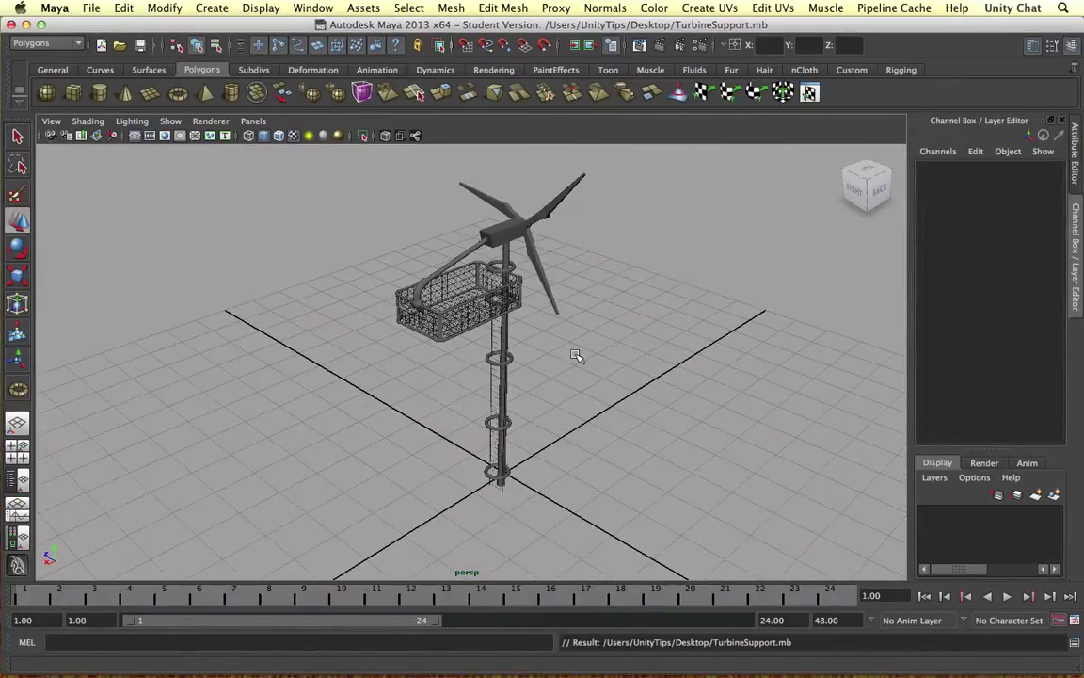